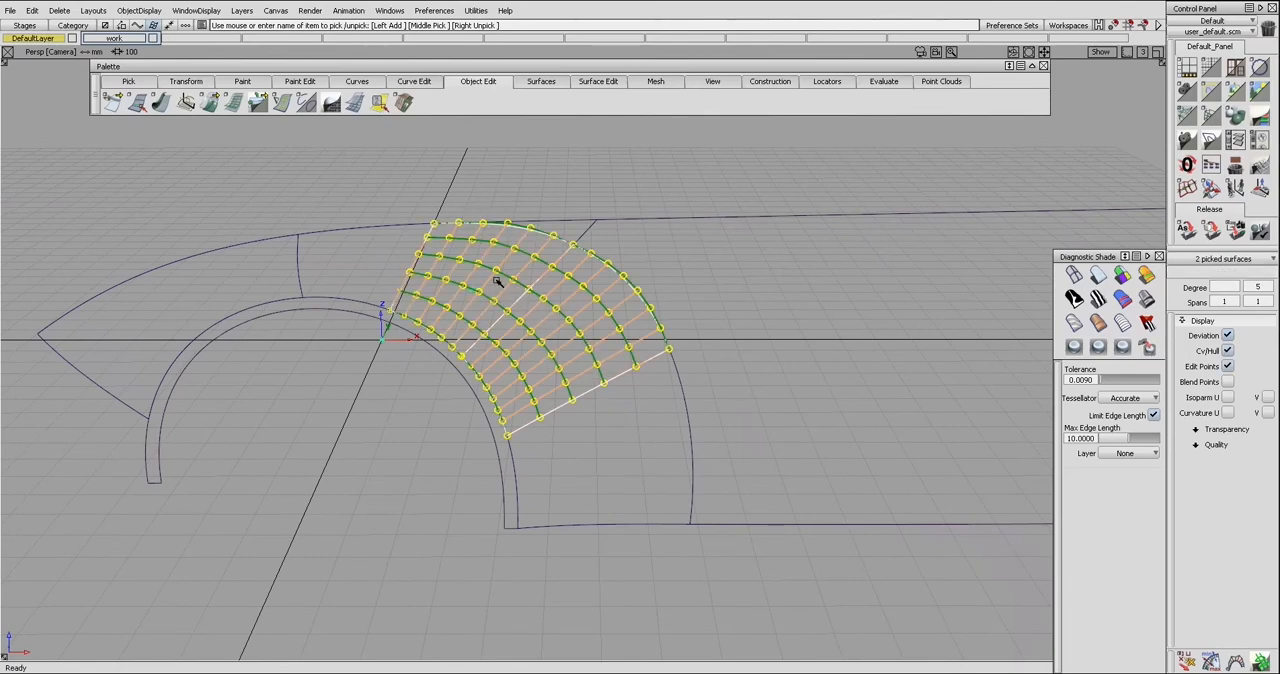
# Clear the selection and inspect the control points of the large side surface rail_surf#95
pyautogui.press('Escape')
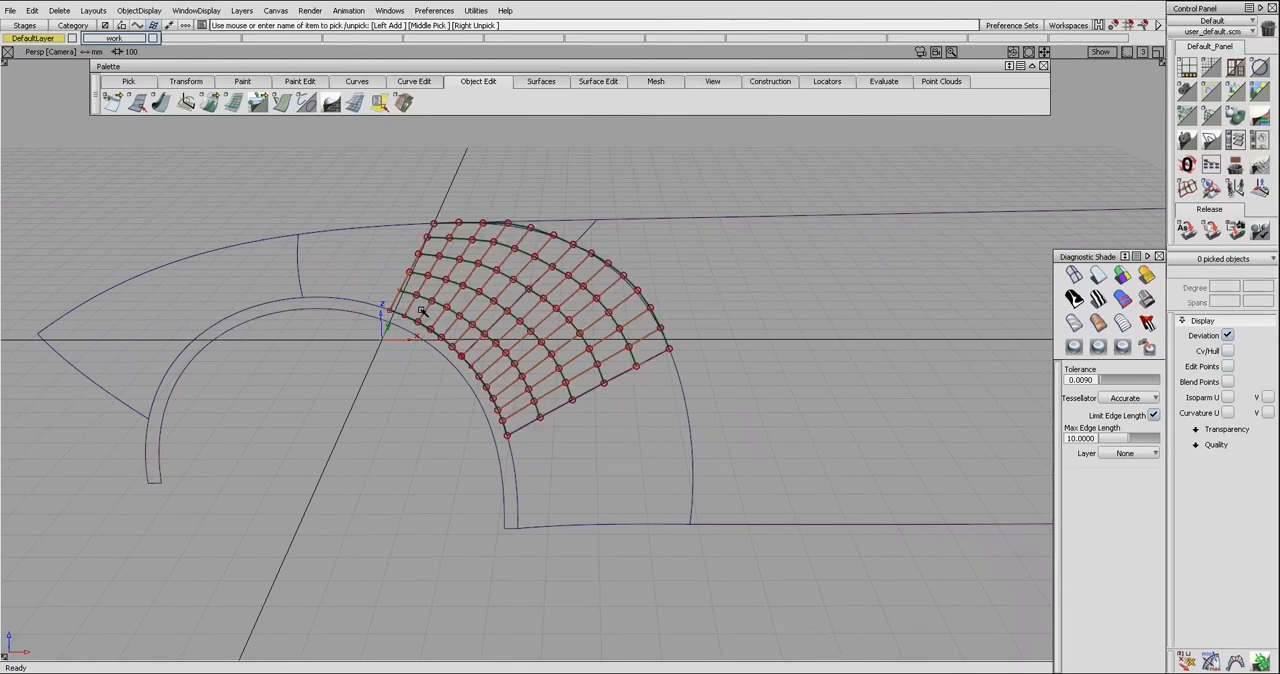
pyautogui.keyDown('alt'); pyautogui.keyDown('shift'); pyautogui.moveTo(557, 420); pyautogui.dragTo(487, 358); pyautogui.keyUp('shift'); pyautogui.keyUp('alt')
pyautogui.click(692, 281)
pyautogui.keyDown('alt'); pyautogui.keyDown('shift'); pyautogui.moveTo(695, 284); pyautogui.dragTo(680, 297); pyautogui.keyUp('shift'); pyautogui.keyUp('alt')
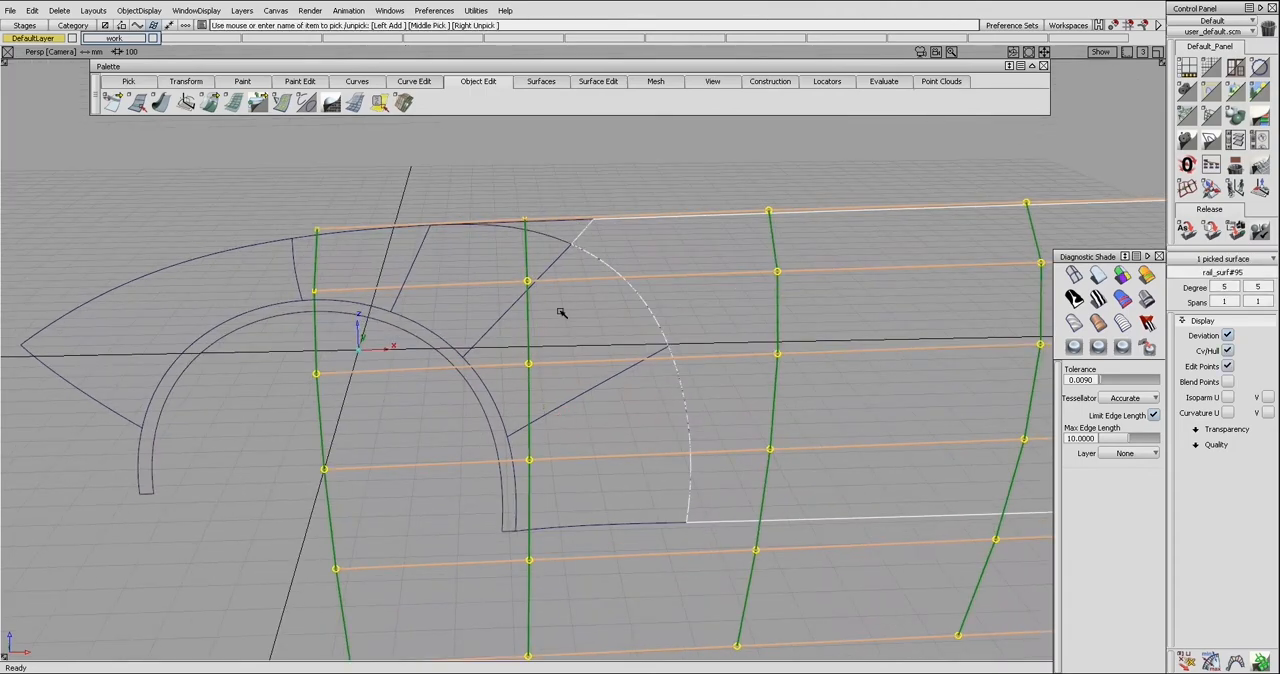
pyautogui.keyDown('ctrl'); pyautogui.keyDown('shift'); pyautogui.moveTo(561, 312); pyautogui.dragTo(561, 288); pyautogui.keyUp('shift'); pyautogui.keyUp('ctrl')
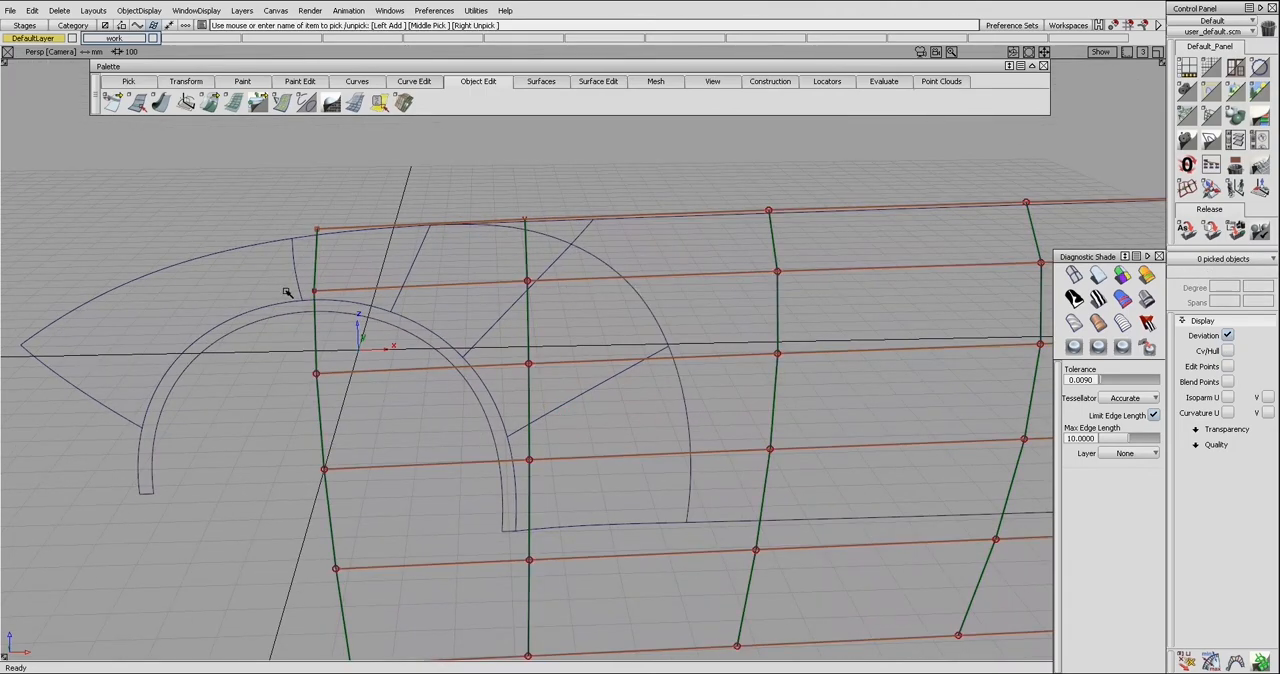
pyautogui.click(530, 316)
# Examine the layout of the surface patches around the wheel arch with their control points hidden
pyautogui.keyDown('ctrl'); pyautogui.keyDown('shift'); pyautogui.moveTo(439, 378); pyautogui.dragTo(440, 388, button='right'); pyautogui.keyUp('shift'); pyautogui.keyUp('ctrl')
pyautogui.keyDown('ctrl'); pyautogui.keyDown('shift'); pyautogui.moveTo(441, 384); pyautogui.dragTo(446, 356); pyautogui.keyUp('shift'); pyautogui.keyUp('ctrl')
pyautogui.keyDown('alt'); pyautogui.keyDown('shift'); pyautogui.moveTo(448, 355); pyautogui.dragTo(494, 336, button='right'); pyautogui.keyUp('shift'); pyautogui.keyUp('alt')
pyautogui.keyDown('alt'); pyautogui.keyDown('shift'); pyautogui.moveTo(574, 301); pyautogui.dragTo(557, 312, button='right'); pyautogui.keyUp('shift'); pyautogui.keyUp('alt')
pyautogui.keyDown('alt'); pyautogui.keyDown('shift'); pyautogui.moveTo(557, 312); pyautogui.dragTo(560, 312, button='middle'); pyautogui.keyUp('shift'); pyautogui.keyUp('alt')
pyautogui.keyDown('alt'); pyautogui.keyDown('shift'); pyautogui.moveTo(539, 344); pyautogui.dragTo(622, 424); pyautogui.keyUp('shift'); pyautogui.keyUp('alt')
pyautogui.keyDown('ctrl'); pyautogui.keyDown('shift'); pyautogui.moveTo(596, 378); pyautogui.dragTo(597, 392, button='right'); pyautogui.keyUp('shift'); pyautogui.keyUp('ctrl')
pyautogui.moveTo(588, 380)
pyautogui.keyDown('alt'); pyautogui.keyDown('shift'); pyautogui.mouseDown()
pyautogui.moveTo(594, 364)
pyautogui.moveTo(600, 398)
pyautogui.mouseUp(); pyautogui.keyUp('shift'); pyautogui.keyUp('alt')
pyautogui.keyDown('alt'); pyautogui.keyDown('shift'); pyautogui.moveTo(600, 398); pyautogui.dragTo(588, 432, button='right'); pyautogui.keyUp('shift'); pyautogui.keyUp('alt')
pyautogui.keyDown('ctrl'); pyautogui.keyDown('shift'); pyautogui.moveTo(584, 388); pyautogui.dragTo(577, 410); pyautogui.keyUp('shift'); pyautogui.keyUp('ctrl')
pyautogui.keyDown('ctrl'); pyautogui.keyDown('shift'); pyautogui.moveTo(577, 388); pyautogui.dragTo(578, 402); pyautogui.keyUp('shift'); pyautogui.keyUp('ctrl')
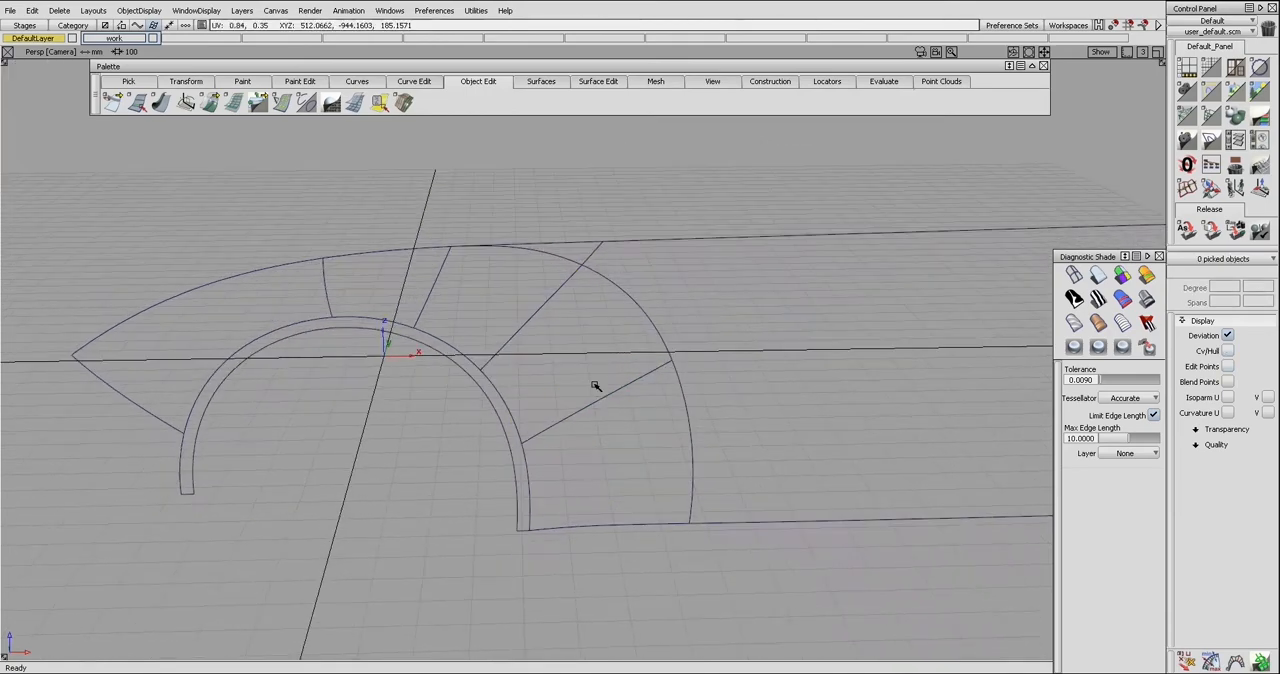
# Pick the two lower patches between the wheel arch and the outer trimmed edge
pyautogui.click(598, 386)
pyautogui.click(614, 419)
pyautogui.keyDown('ctrl'); pyautogui.keyDown('shift'); pyautogui.moveTo(616, 405); pyautogui.dragTo(618, 420, button='right'); pyautogui.keyUp('shift'); pyautogui.keyUp('ctrl')
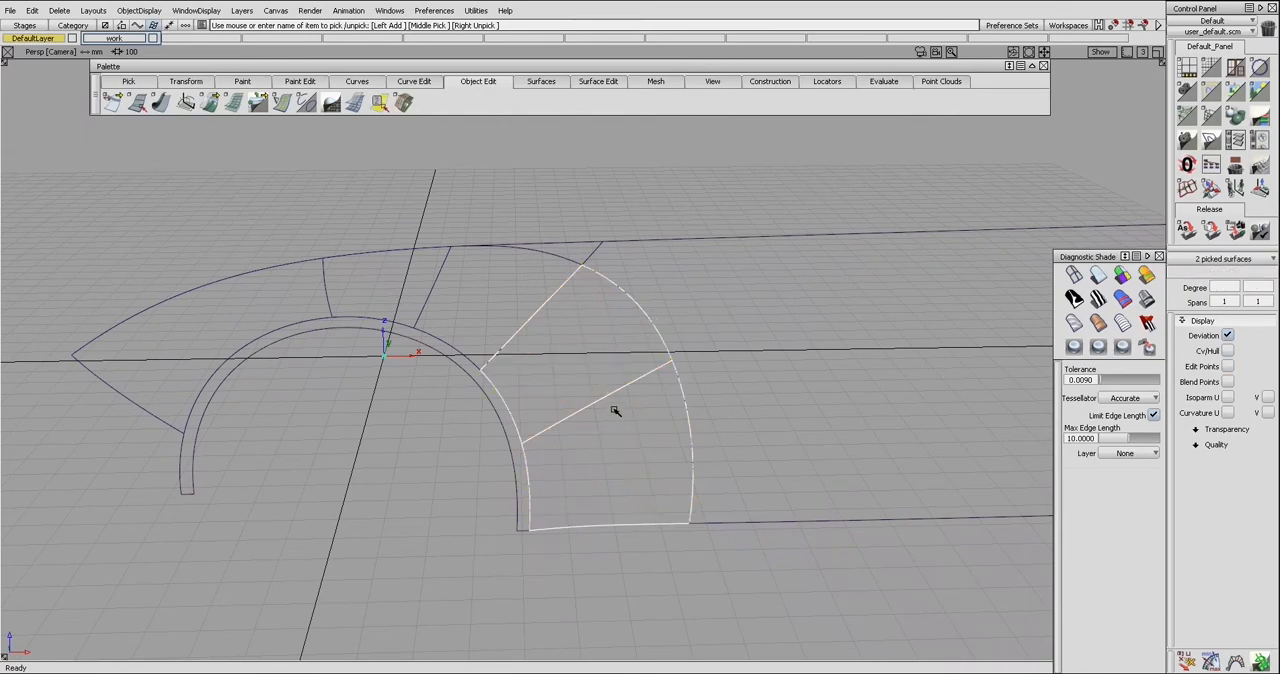
pyautogui.keyDown('alt'); pyautogui.keyDown('shift'); pyautogui.moveTo(612, 398); pyautogui.dragTo(611, 409); pyautogui.keyUp('shift'); pyautogui.keyUp('alt')
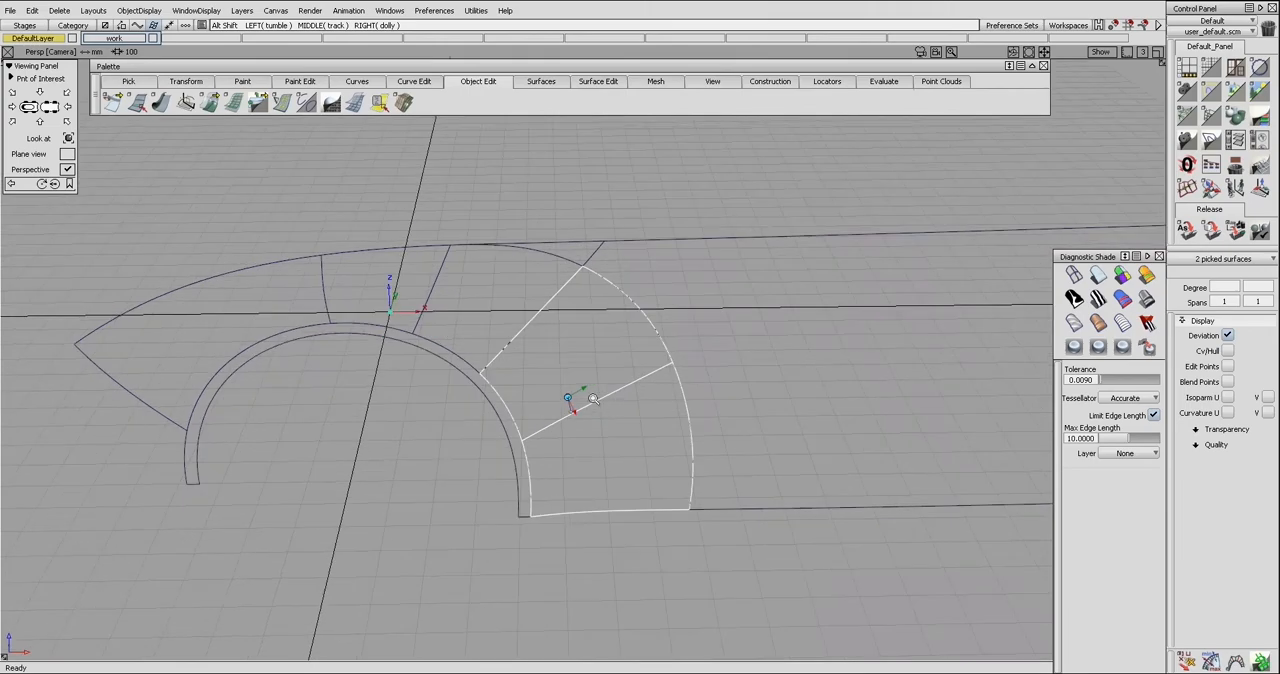
pyautogui.keyDown('alt'); pyautogui.keyDown('shift'); pyautogui.moveTo(592, 398); pyautogui.dragTo(609, 397, button='right'); pyautogui.keyUp('shift'); pyautogui.keyUp('alt')
pyautogui.keyDown('alt'); pyautogui.keyDown('shift'); pyautogui.moveTo(610, 402); pyautogui.dragTo(612, 395); pyautogui.keyUp('shift'); pyautogui.keyUp('alt')
# Inspect the control points of the two picked patches, then hide them and clear the selection
pyautogui.press('F3')
pyautogui.press('F3')
pyautogui.keyDown('ctrl'); pyautogui.keyDown('shift'); pyautogui.moveTo(611, 396); pyautogui.dragTo(610, 408, button='right'); pyautogui.keyUp('shift'); pyautogui.keyUp('ctrl')
pyautogui.keyDown('alt'); pyautogui.keyDown('shift'); pyautogui.moveTo(610, 400); pyautogui.dragTo(651, 418); pyautogui.keyUp('shift'); pyautogui.keyUp('alt')
pyautogui.click(632, 368)
pyautogui.click(631, 368)
pyautogui.press('F3')
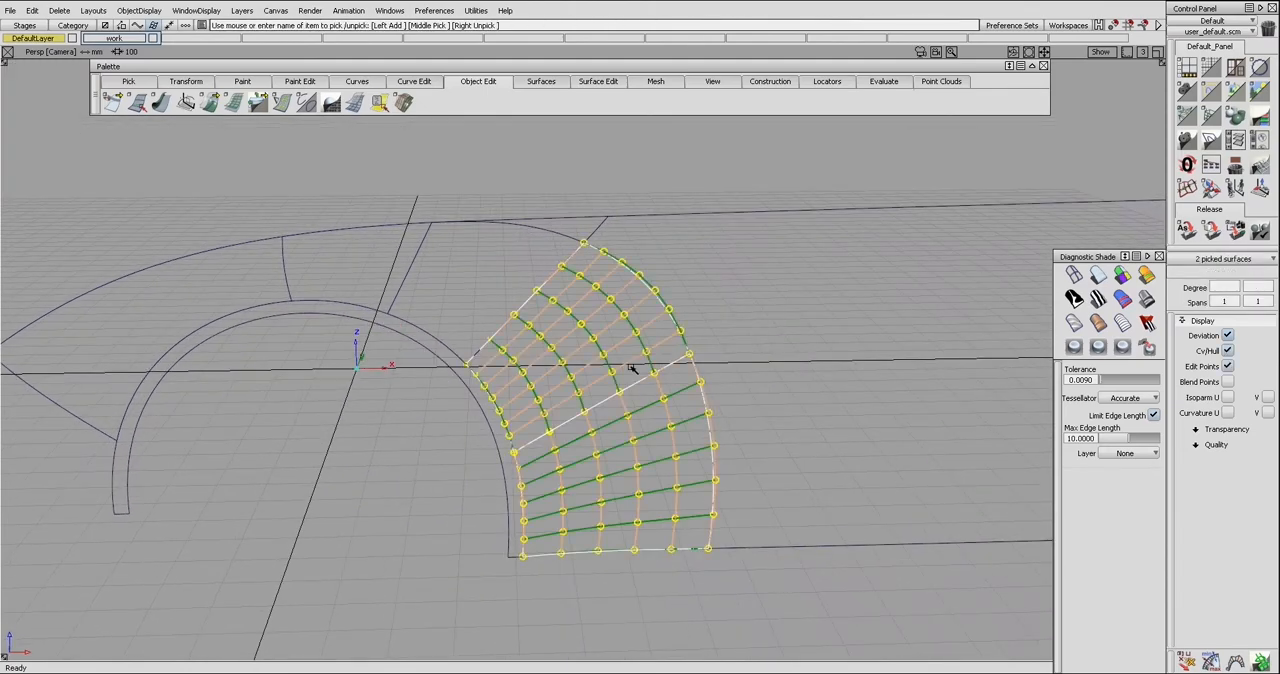
pyautogui.press('F3')
pyautogui.keyDown('ctrl'); pyautogui.keyDown('shift'); pyautogui.moveTo(631, 376); pyautogui.dragTo(595, 356); pyautogui.keyUp('shift'); pyautogui.keyUp('ctrl')
pyautogui.keyDown('alt'); pyautogui.keyDown('shift'); pyautogui.click(636, 371); pyautogui.keyUp('shift'); pyautogui.keyUp('alt')
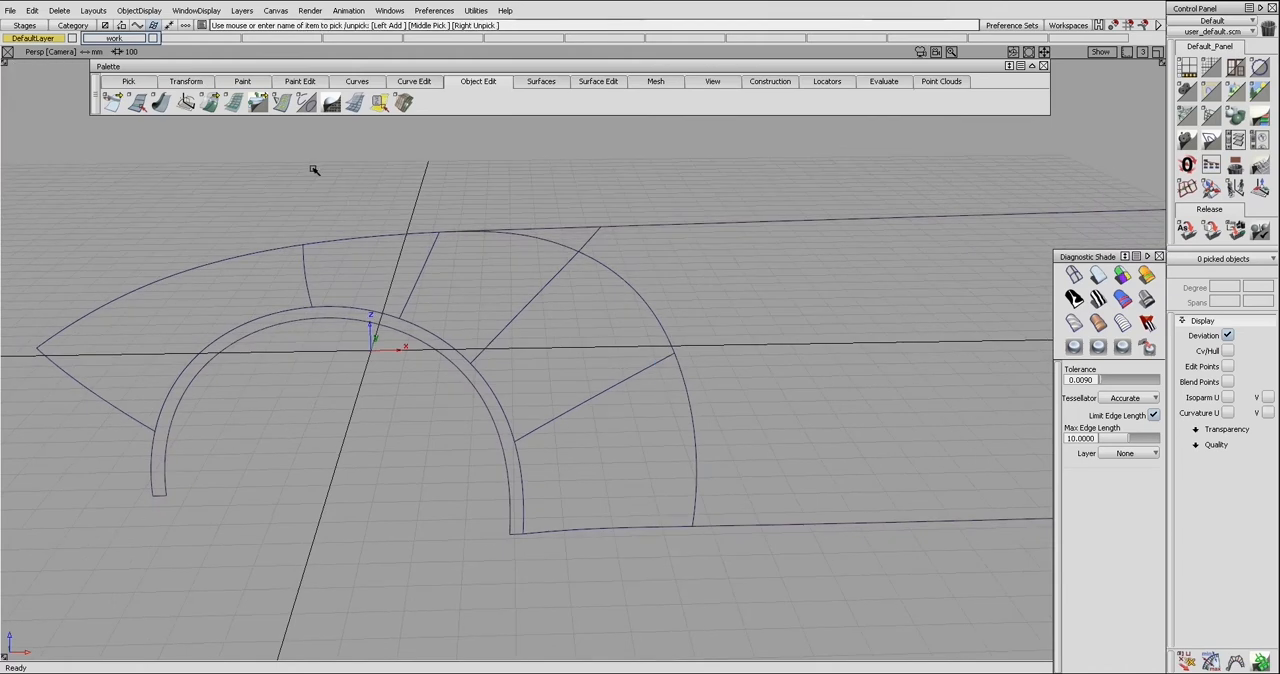
# Open the Align 2008 options, move the window clear of the wheel arch and expand it to show all settings
pyautogui.click(217, 108)
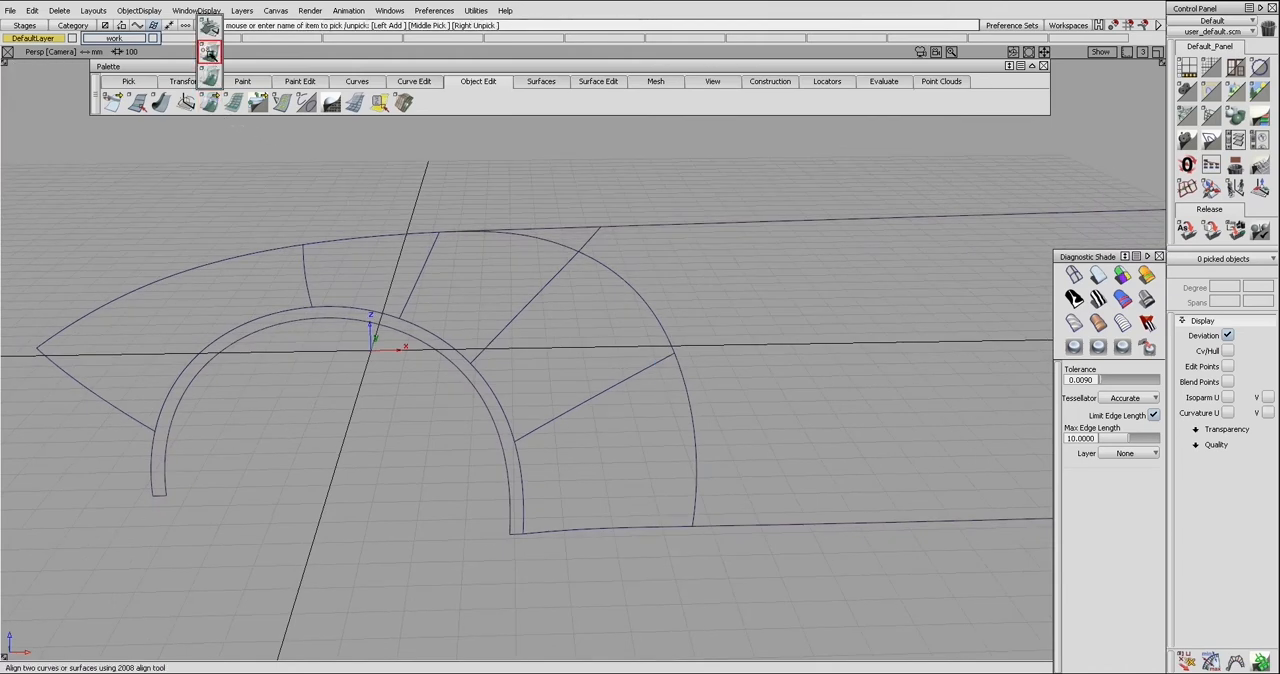
pyautogui.click(210, 28)
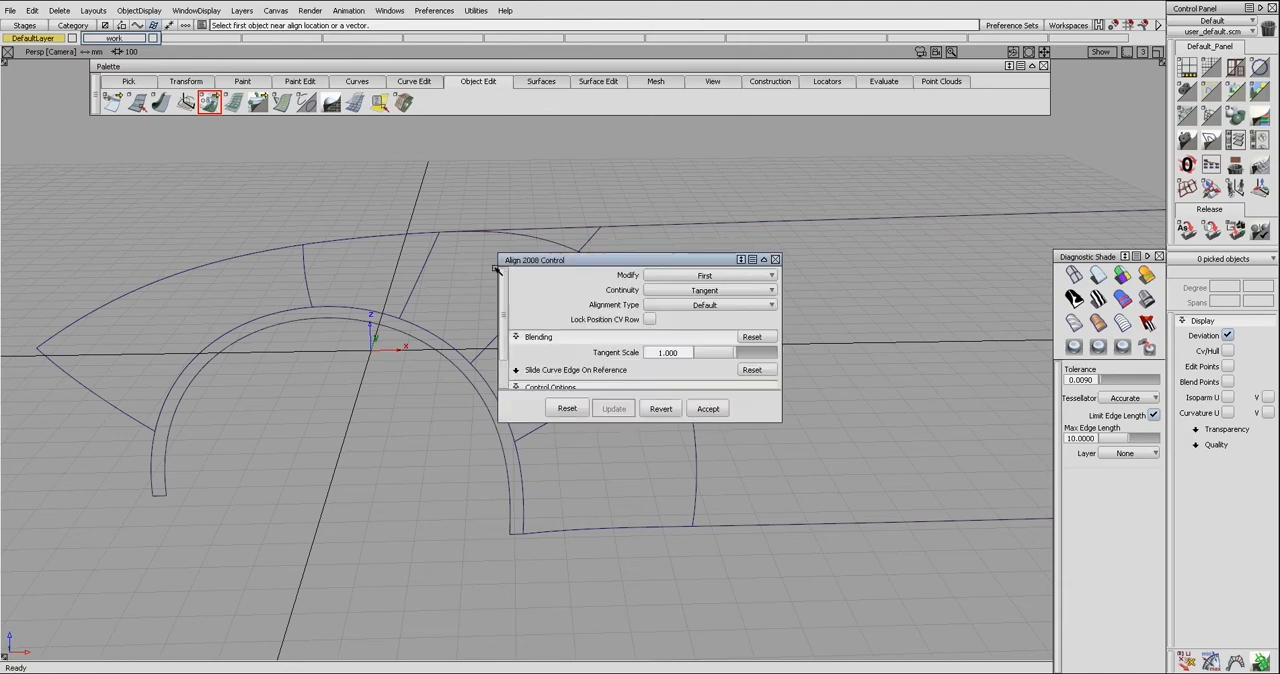
pyautogui.moveTo(545, 261); pyautogui.dragTo(106, 190)
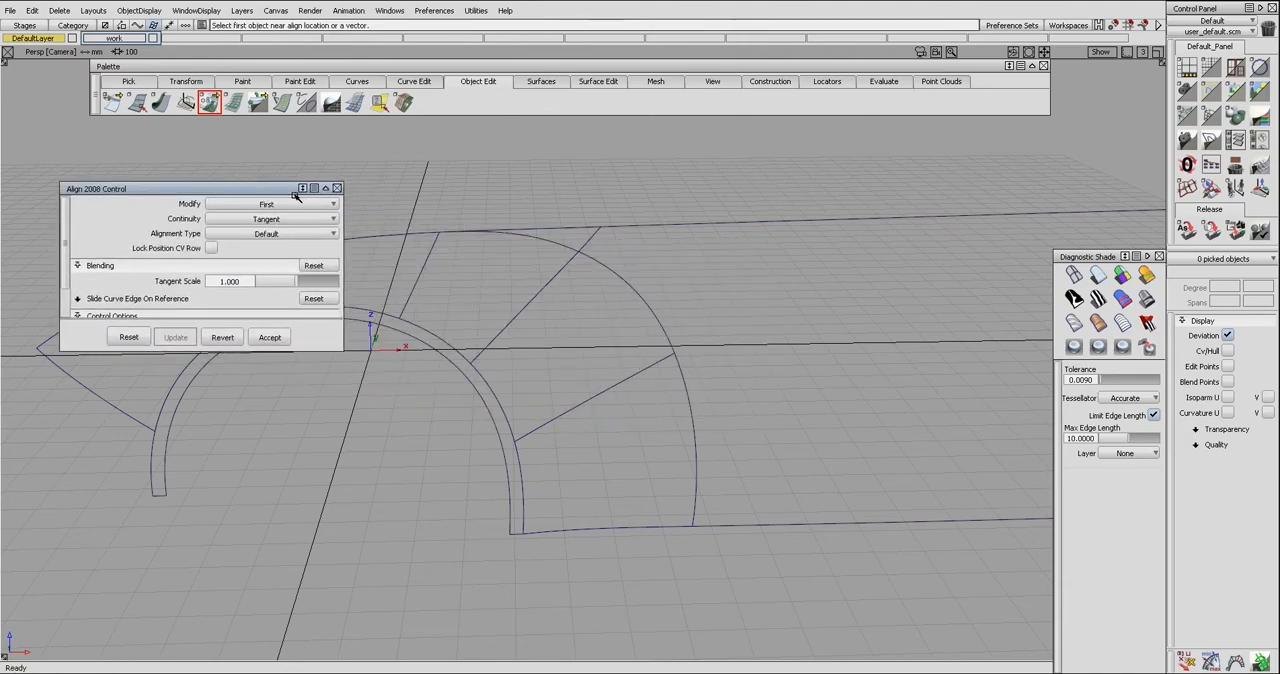
pyautogui.click(303, 188)
pyautogui.moveTo(276, 187); pyautogui.dragTo(259, 171)
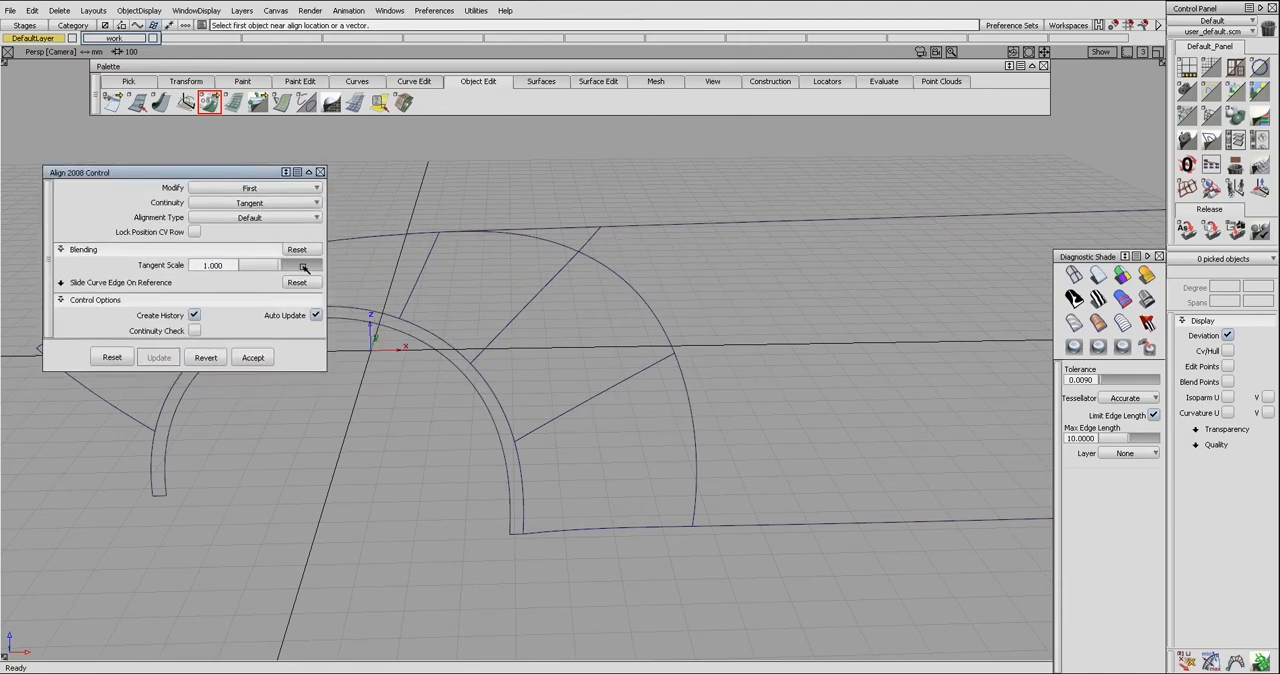
# Keep the Align option Modify on First and set Continuity to Position
pyautogui.keyDown('alt'); pyautogui.keyDown('shift'); pyautogui.moveTo(430, 293); pyautogui.dragTo(456, 300, button='middle'); pyautogui.keyUp('shift'); pyautogui.keyUp('alt')
pyautogui.click(273, 190)
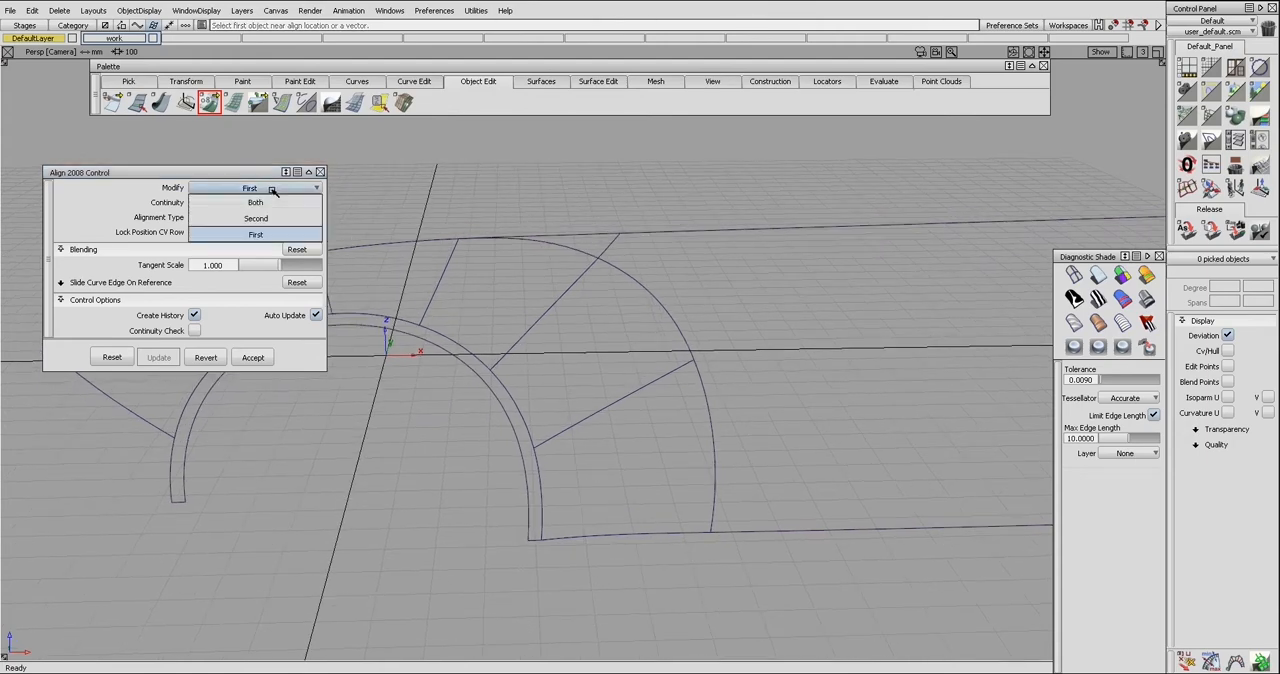
pyautogui.click(270, 234)
pyautogui.click(268, 204)
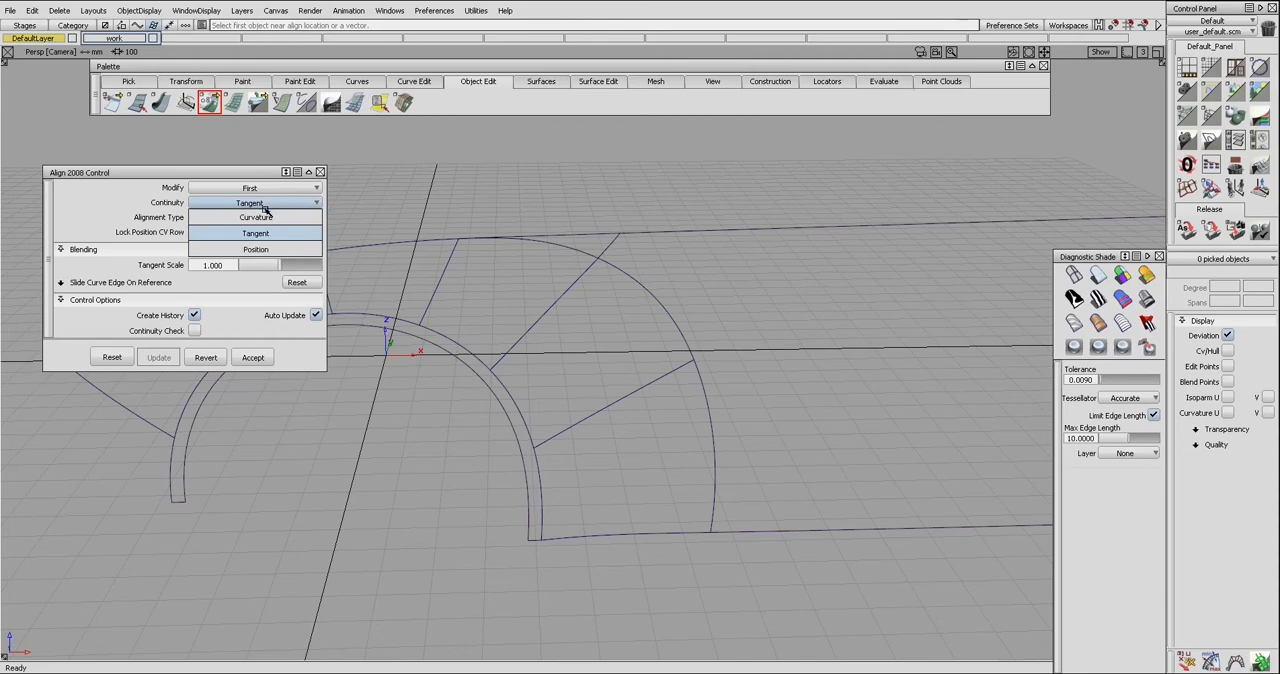
pyautogui.click(266, 248)
pyautogui.click(268, 204)
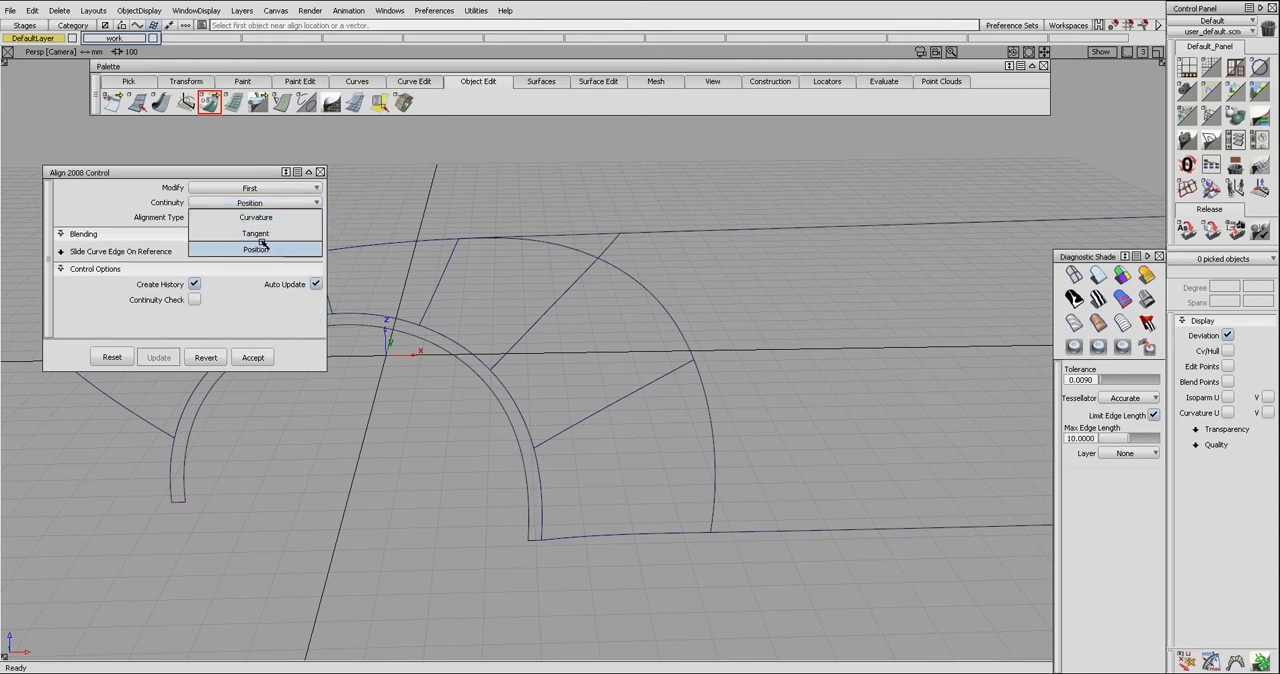
pyautogui.click(266, 189)
pyautogui.click(265, 235)
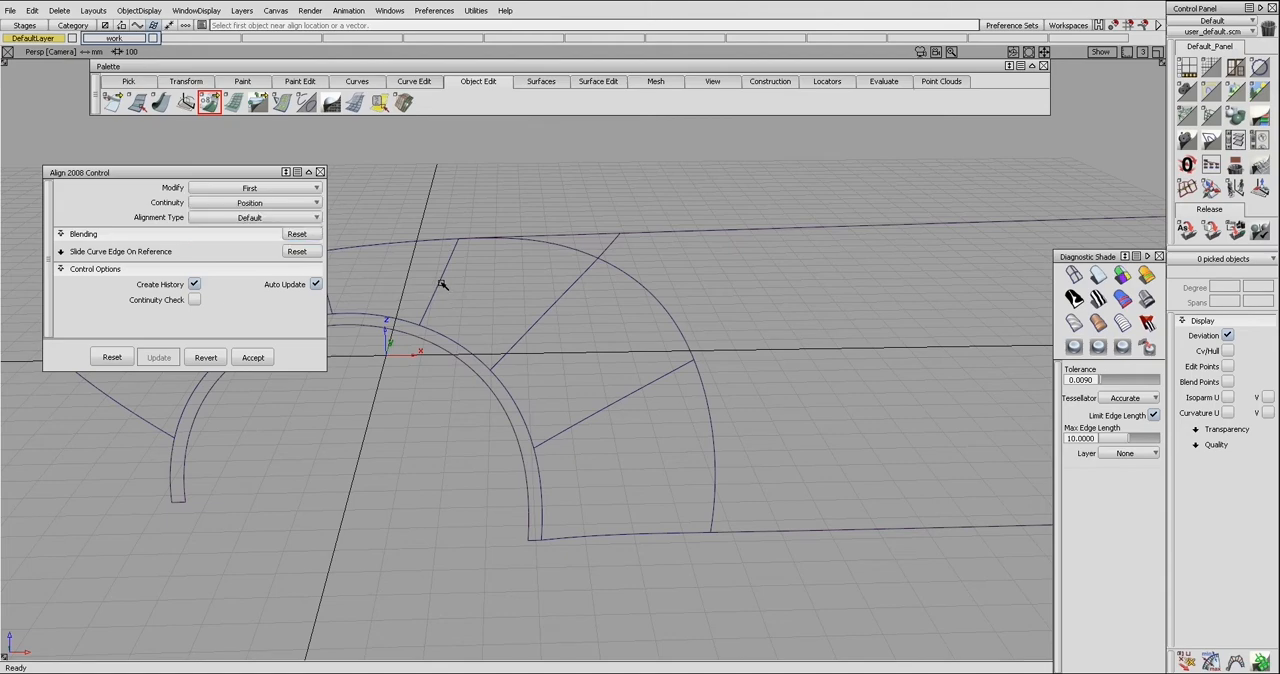
pyautogui.click(289, 204)
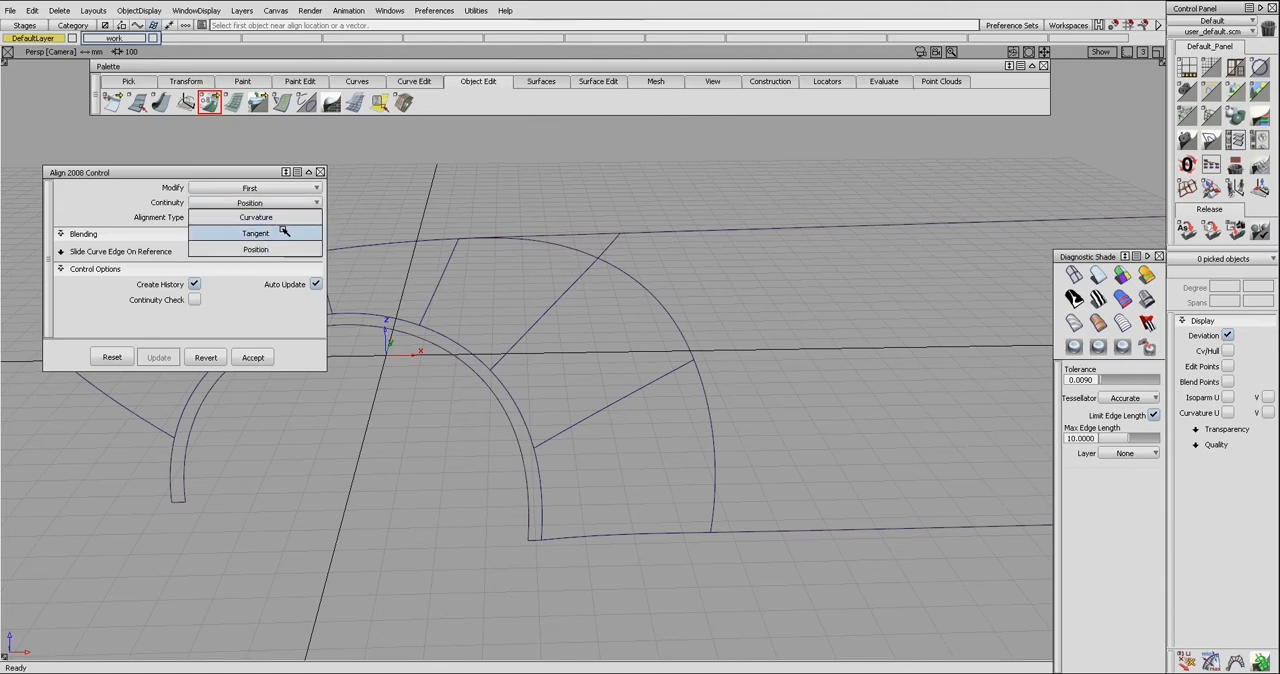
pyautogui.click(284, 215)
# Set Modify to Both and the alignment type to Perpendicular to edge
pyautogui.click(280, 189)
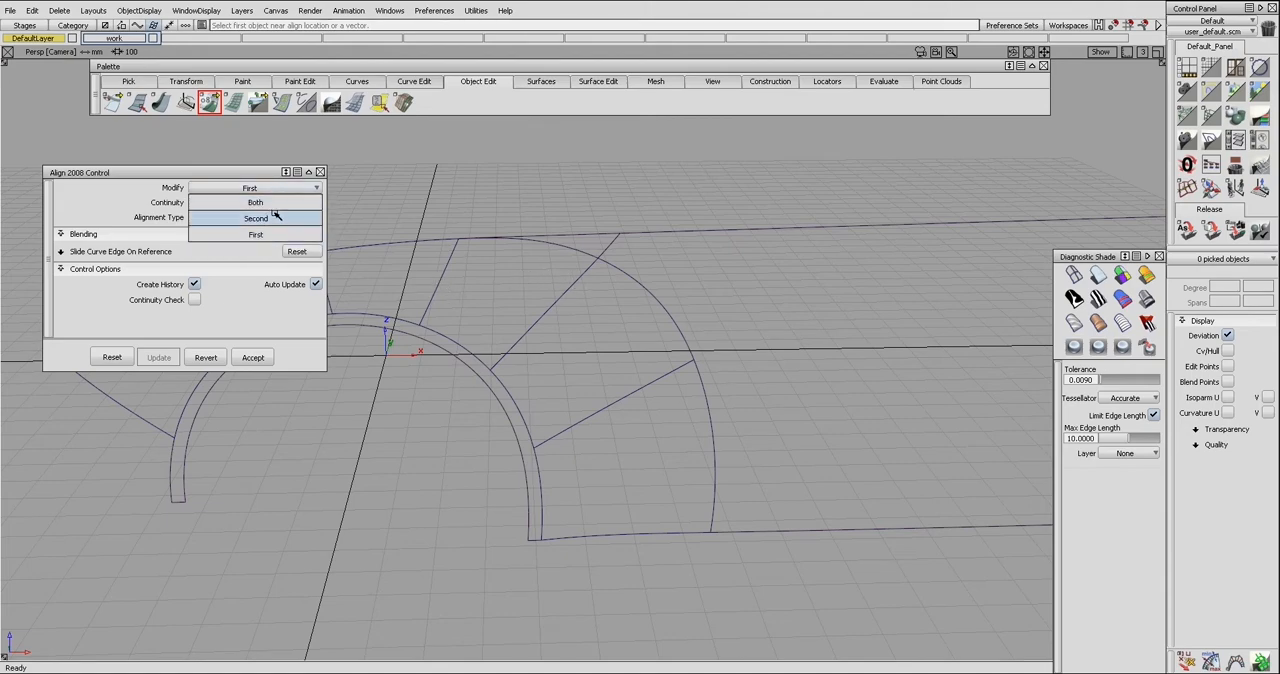
pyautogui.click(276, 204)
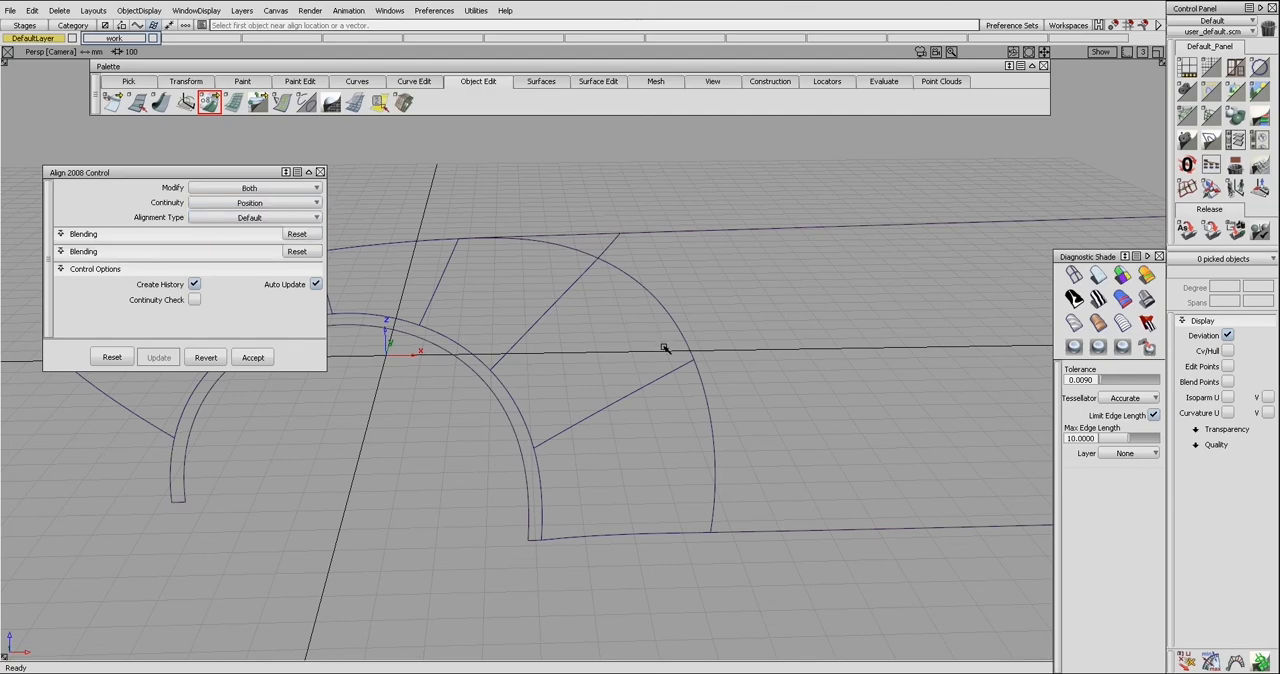
pyautogui.click(243, 218)
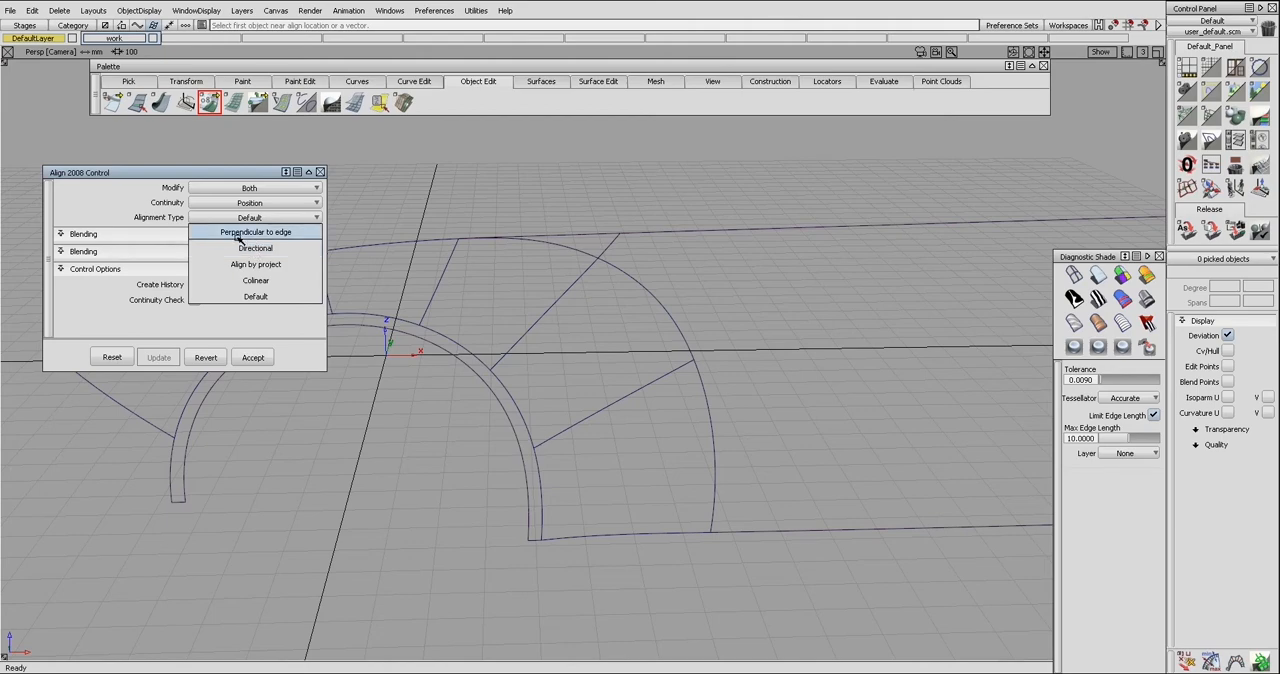
pyautogui.click(276, 236)
pyautogui.click(285, 217)
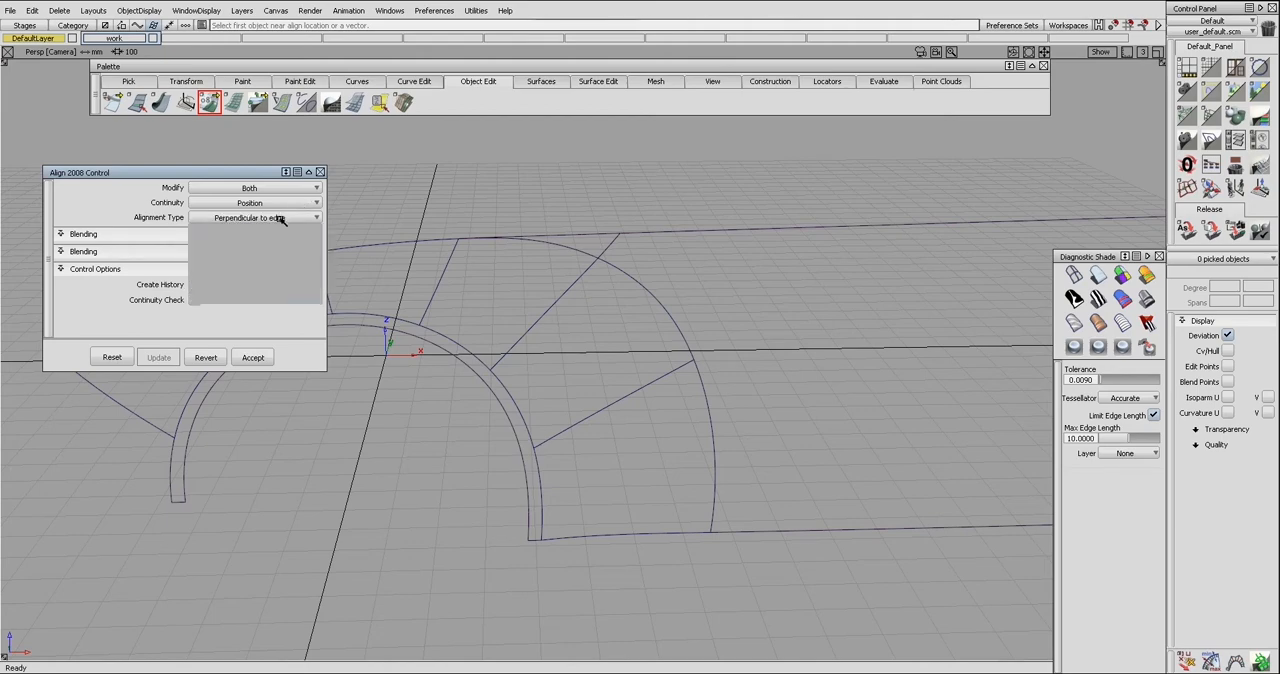
pyautogui.click(278, 226)
# Change the alignment type to Colinear
pyautogui.moveTo(263, 173); pyautogui.dragTo(273, 167)
pyautogui.click(275, 213)
pyautogui.click(275, 275)
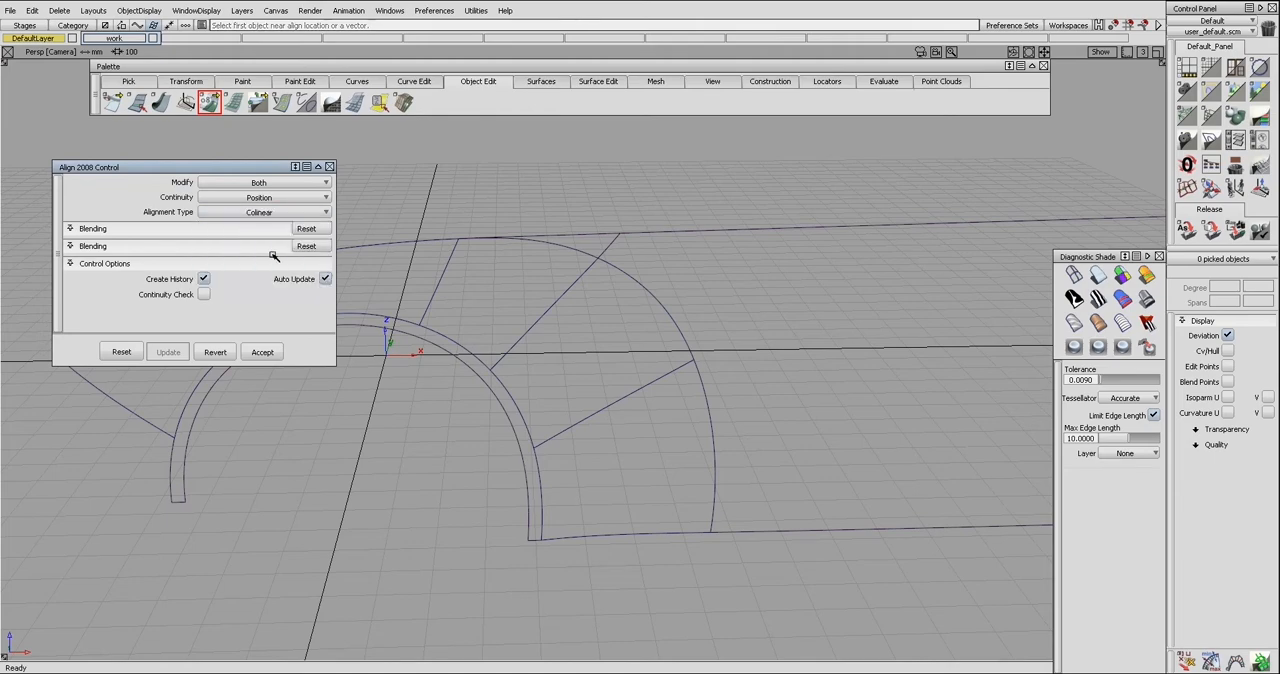
pyautogui.click(270, 213)
pyautogui.click(275, 258)
pyautogui.click(275, 213)
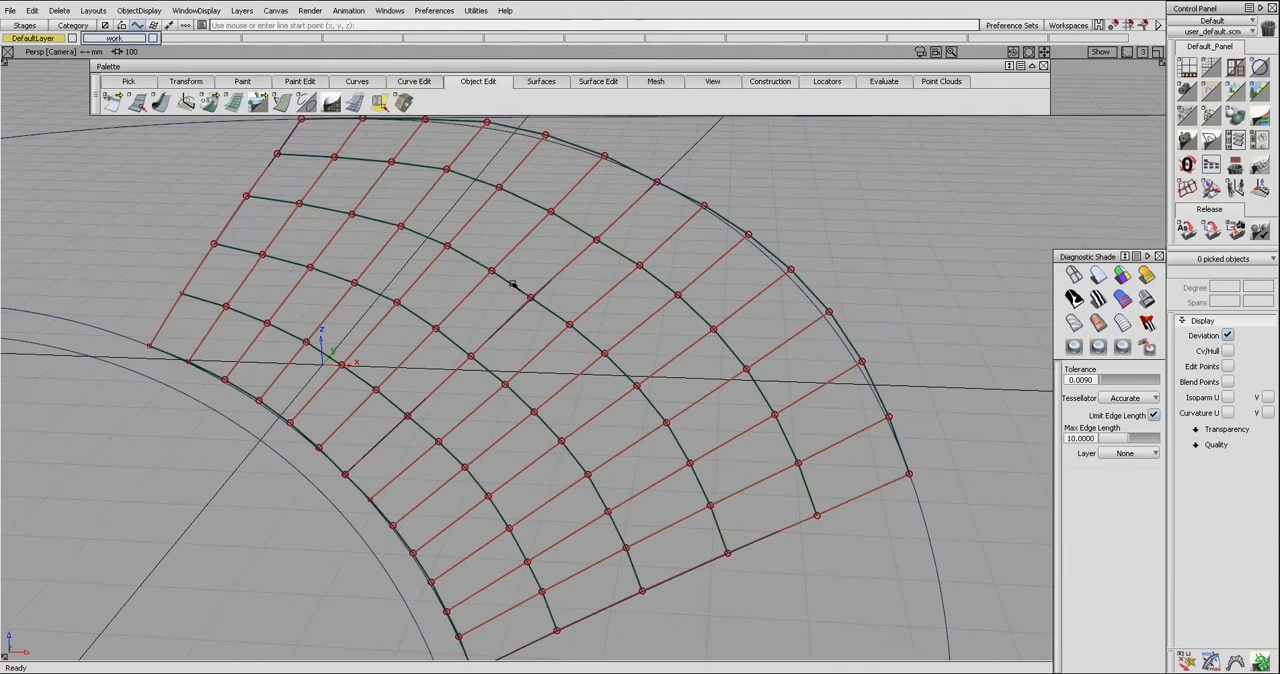
# Examine how the control points flow across the shared boundary of the two upper arch patches
pyautogui.click(526, 285)
pyautogui.keyDown('ctrl'); pyautogui.keyDown('shift'); pyautogui.moveTo(580, 309); pyautogui.dragTo(577, 317); pyautogui.keyUp('shift'); pyautogui.keyUp('ctrl')
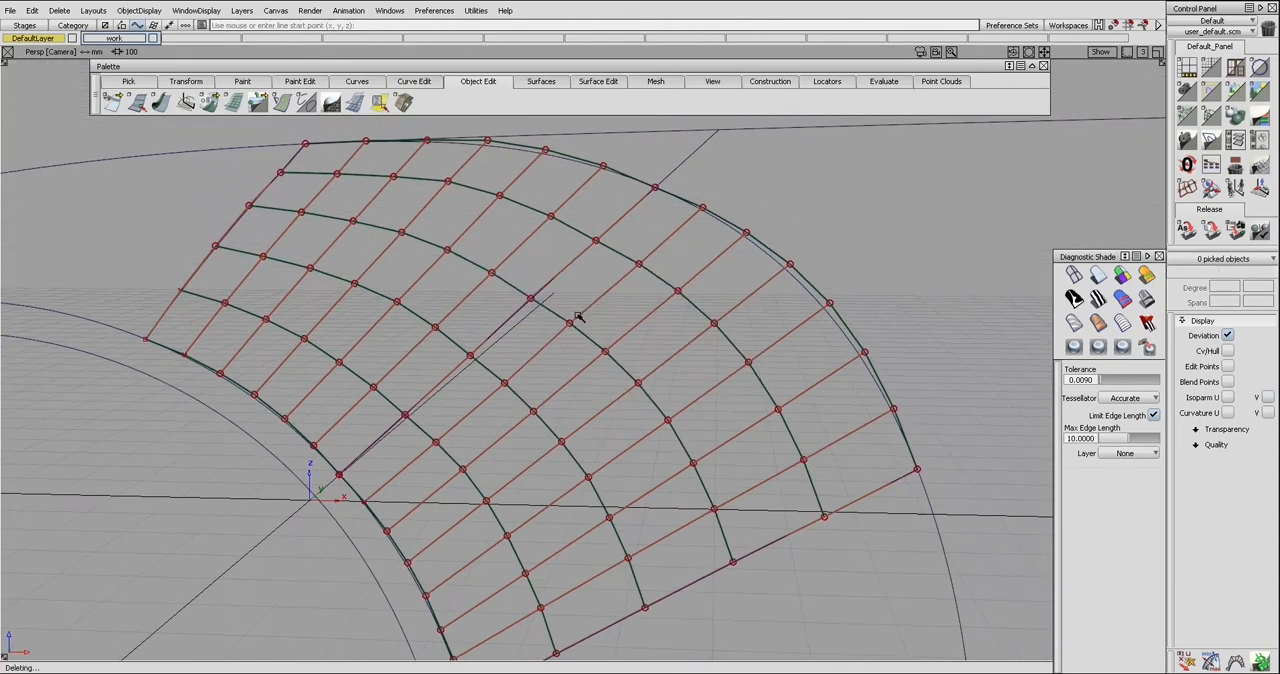
pyautogui.keyDown('alt'); pyautogui.keyDown('shift'); pyautogui.moveTo(597, 320); pyautogui.dragTo(584, 319, button='right'); pyautogui.keyUp('shift'); pyautogui.keyUp('alt')
pyautogui.keyDown('alt'); pyautogui.keyDown('shift'); pyautogui.moveTo(584, 319); pyautogui.dragTo(582, 334); pyautogui.keyUp('shift'); pyautogui.keyUp('alt')
pyautogui.click(209, 101)
pyautogui.keyDown('alt'); pyautogui.keyDown('shift'); pyautogui.moveTo(526, 306); pyautogui.dragTo(531, 317); pyautogui.keyUp('shift'); pyautogui.keyUp('alt')
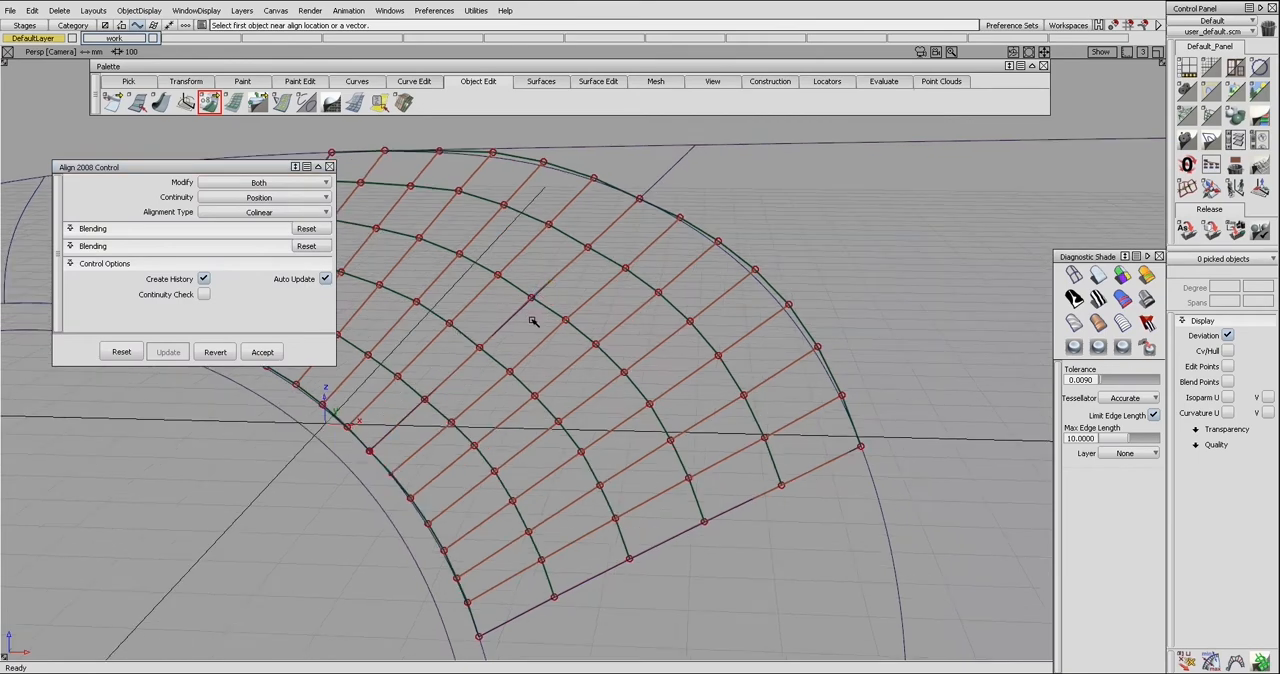
pyautogui.hotkey('ctrl', 'f')
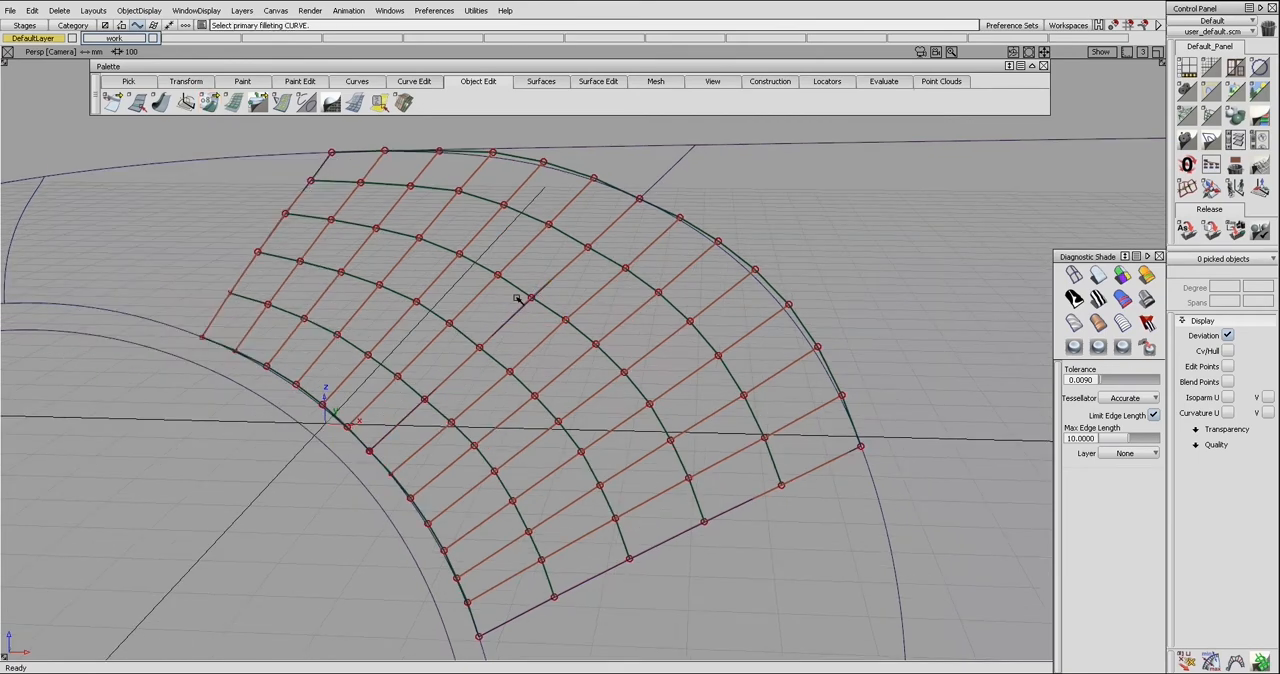
pyautogui.keyDown('alt'); pyautogui.keyDown('shift'); pyautogui.moveTo(490, 274); pyautogui.dragTo(560, 337); pyautogui.keyUp('shift'); pyautogui.keyUp('alt')
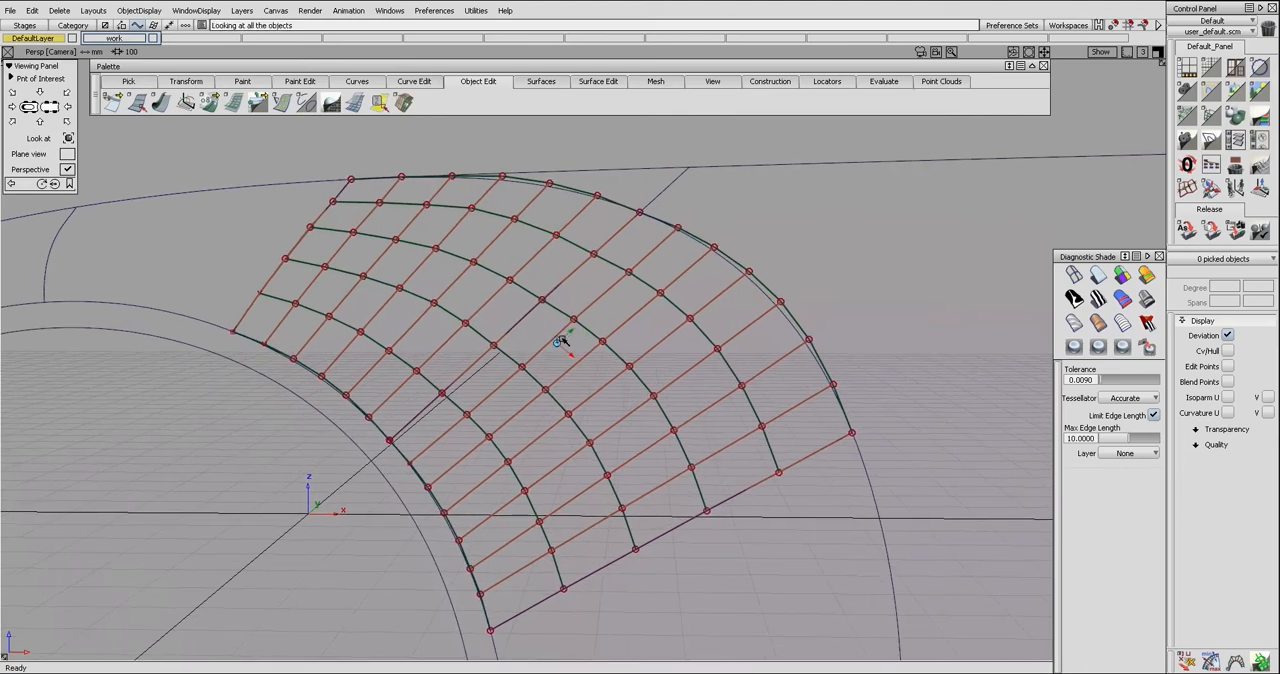
# Reopen the Align 2008 options and set the alignment type to Align by project
pyautogui.click(209, 101)
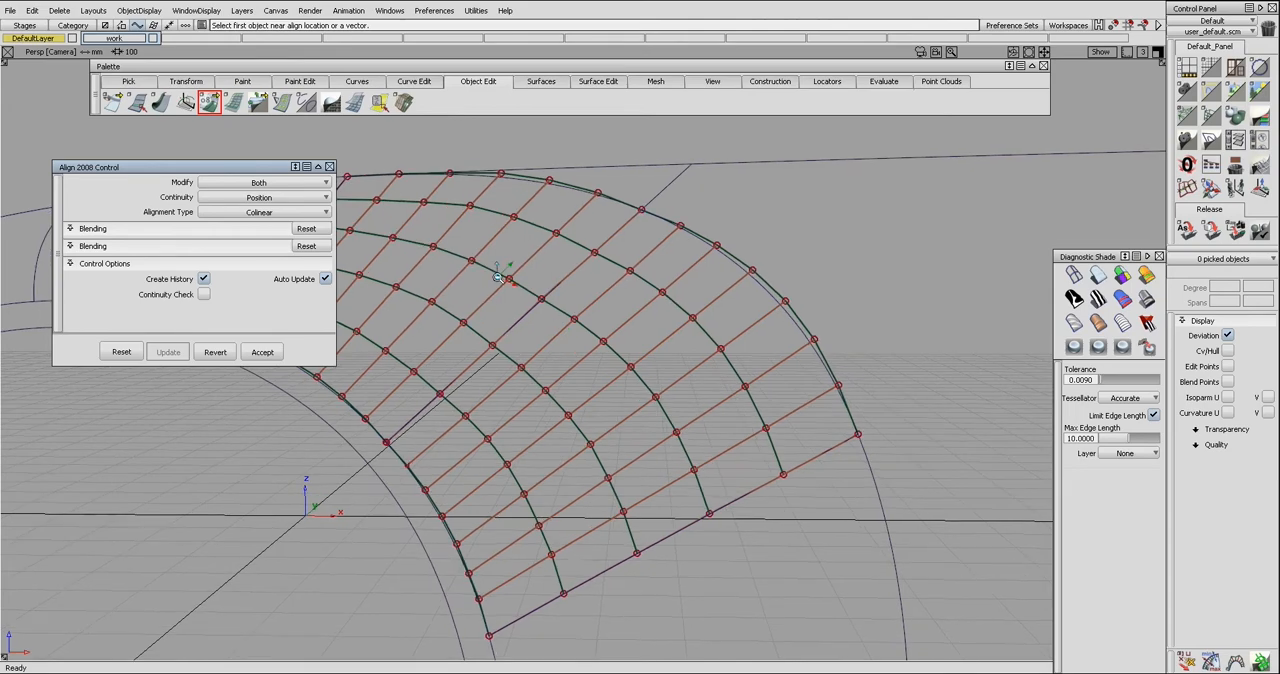
pyautogui.click(514, 283)
pyautogui.moveTo(545, 294)
pyautogui.keyDown('alt'); pyautogui.keyDown('shift'); pyautogui.mouseDown()
pyautogui.moveTo(585, 285)
pyautogui.moveTo(545, 280)
pyautogui.mouseUp(); pyautogui.keyUp('shift'); pyautogui.keyUp('alt')
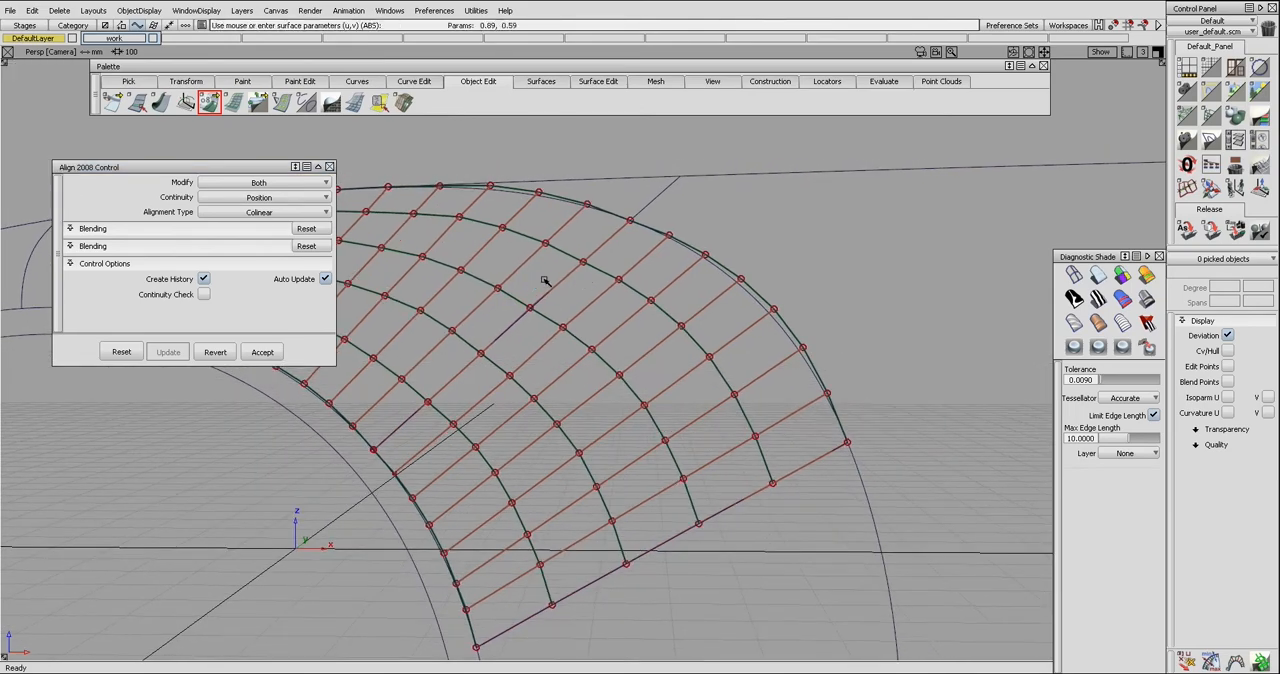
pyautogui.click(267, 213)
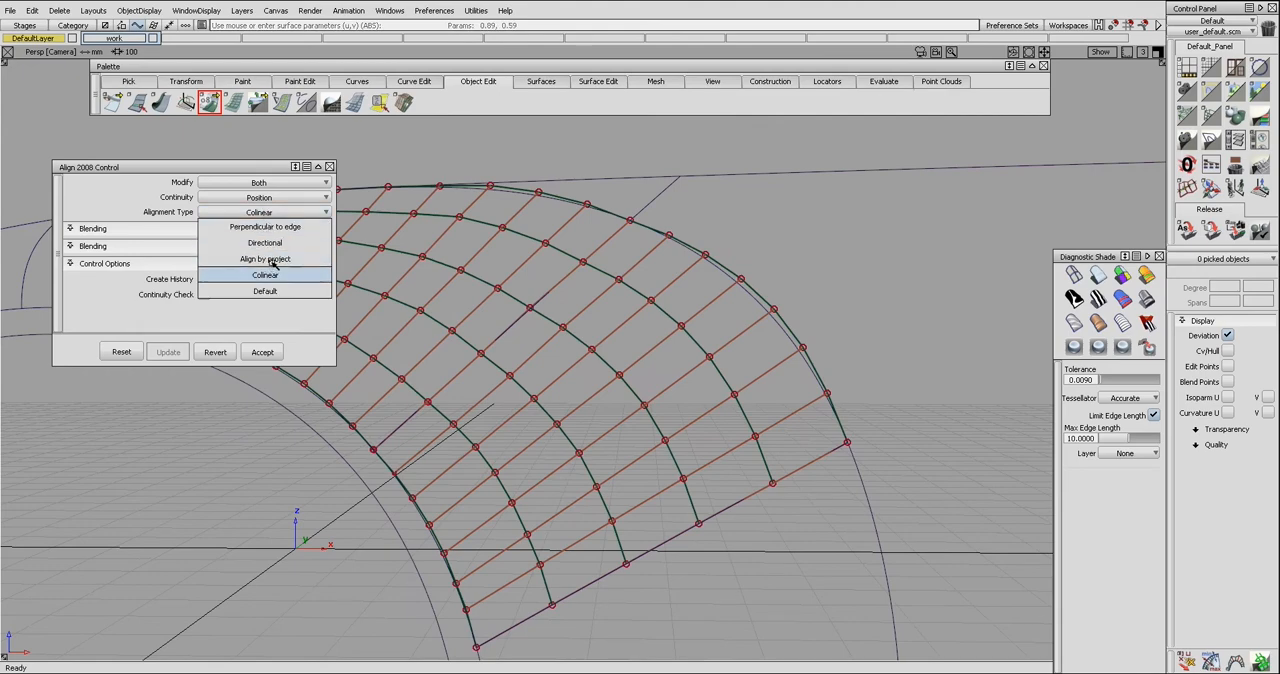
pyautogui.click(275, 259)
pyautogui.keyDown('alt'); pyautogui.keyDown('shift'); pyautogui.moveTo(528, 279); pyautogui.dragTo(518, 280); pyautogui.keyUp('shift'); pyautogui.keyUp('alt')
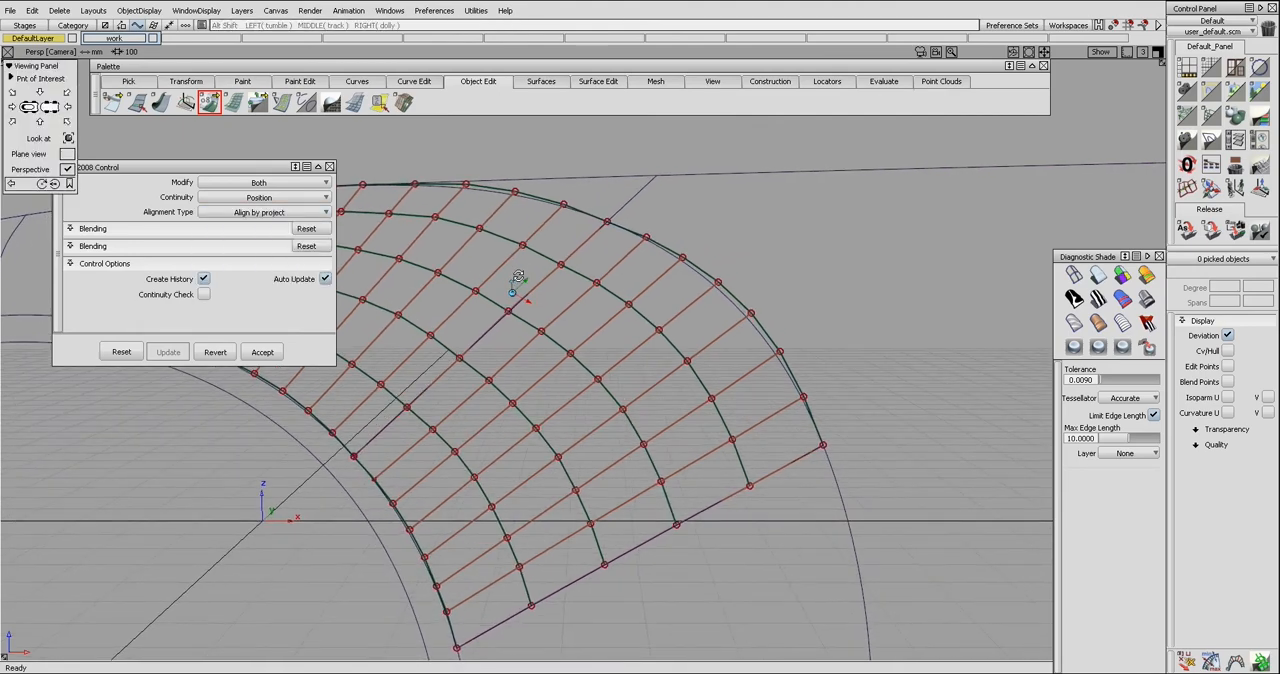
pyautogui.keyDown('alt'); pyautogui.keyDown('shift'); pyautogui.moveTo(518, 280); pyautogui.dragTo(706, 257); pyautogui.keyUp('shift'); pyautogui.keyUp('alt')
# Compare the control points of rail_surf#95 with those of the arch patches, then hide them and clear the selection
pyautogui.click(708, 258)
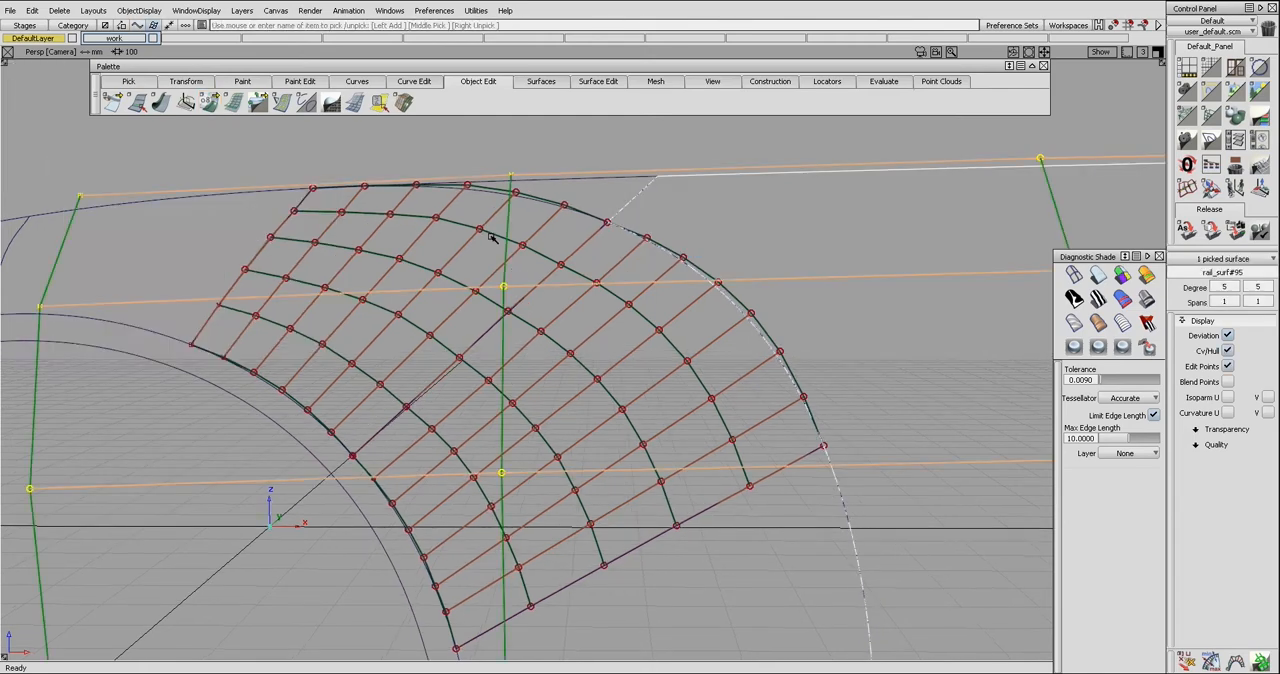
pyautogui.keyDown('ctrl'); pyautogui.keyDown('shift'); pyautogui.moveTo(712, 292); pyautogui.dragTo(679, 245); pyautogui.keyUp('shift'); pyautogui.keyUp('ctrl')
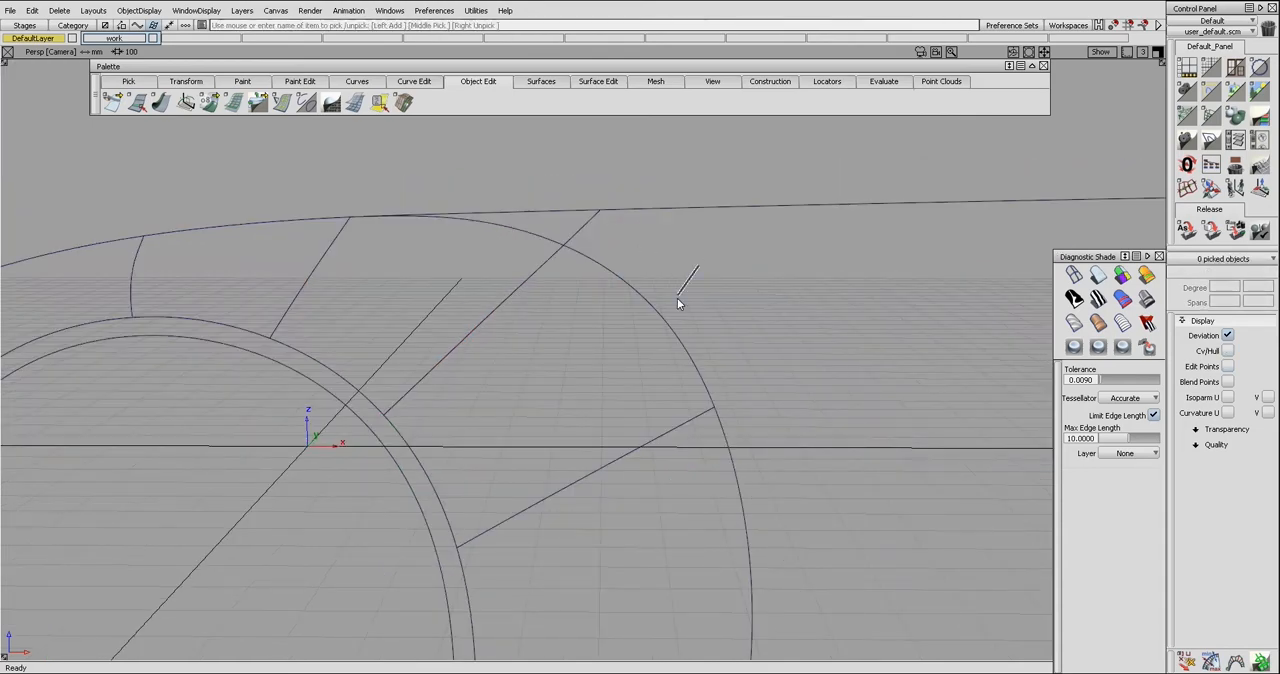
pyautogui.click(685, 282)
pyautogui.moveTo(685, 282)
pyautogui.keyDown('alt'); pyautogui.keyDown('shift'); pyautogui.mouseDown()
pyautogui.moveTo(680, 346)
pyautogui.moveTo(680, 306)
pyautogui.moveTo(669, 326)
pyautogui.moveTo(682, 266)
pyautogui.moveTo(696, 265)
pyautogui.mouseUp(); pyautogui.keyUp('shift'); pyautogui.keyUp('alt')
pyautogui.click(663, 295)
# Align the outer edge of arch patch surface#211 to the trim edge of rail_surf#95 by projection with Position continuity
pyautogui.keyDown('ctrl'); pyautogui.keyDown('shift'); pyautogui.moveTo(522, 333); pyautogui.dragTo(549, 342, button='right'); pyautogui.keyUp('shift'); pyautogui.keyUp('ctrl')
pyautogui.keyDown('alt'); pyautogui.keyDown('shift'); pyautogui.moveTo(549, 343); pyautogui.dragTo(586, 302); pyautogui.keyUp('shift'); pyautogui.keyUp('alt')
pyautogui.doubleClick(210, 104)
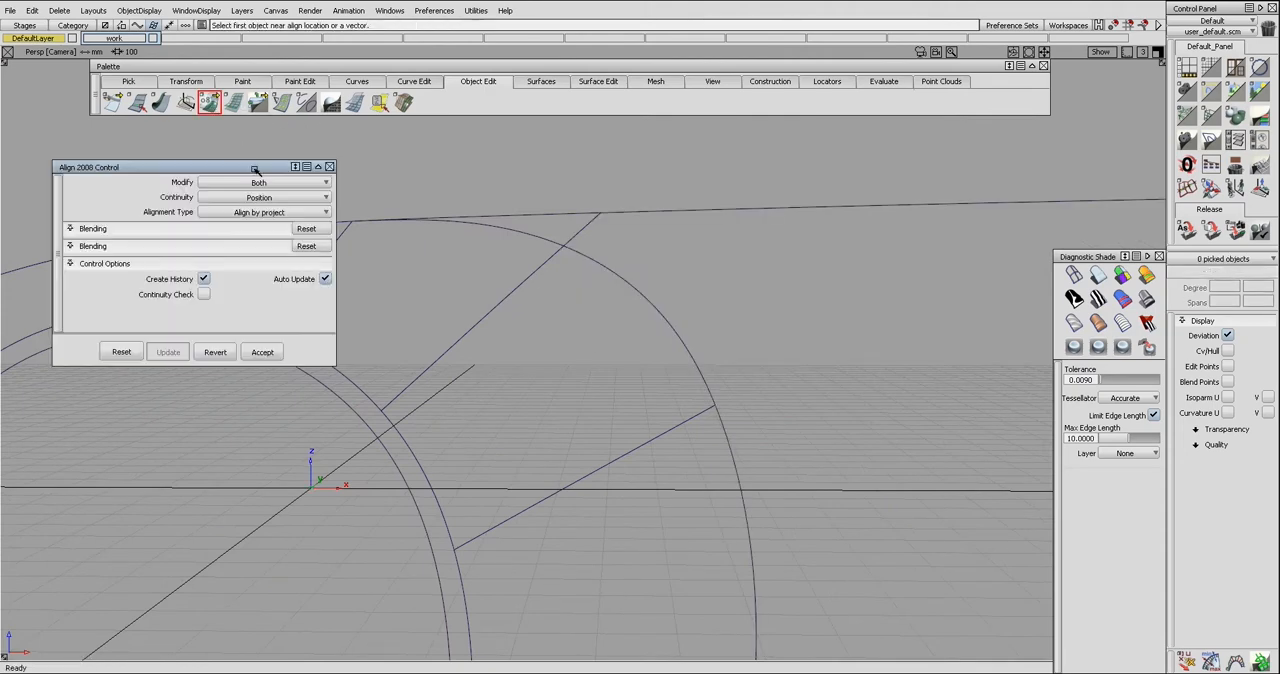
pyautogui.click(668, 328)
pyautogui.click(669, 330)
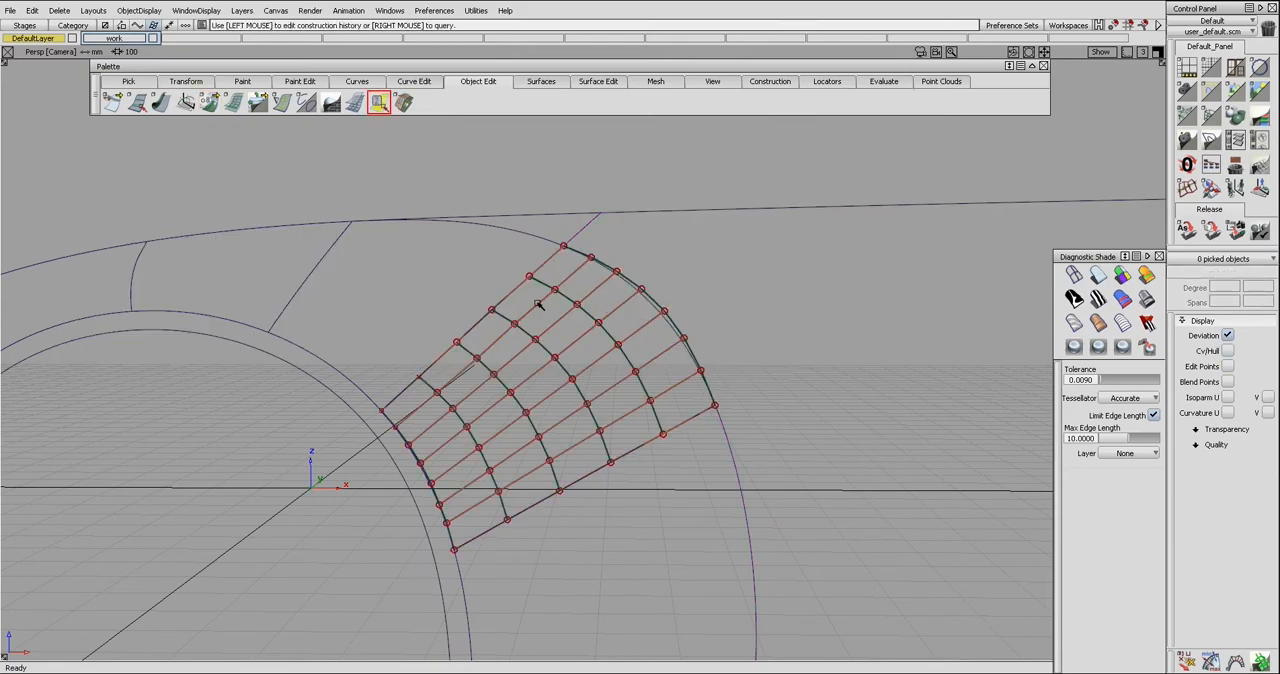
# Align the outer edge of surface#211 to the side surface's trim edge by projection with Tangent continuity and Explicit Control at U degree 6, V degree 5
pyautogui.doubleClick(211, 103)
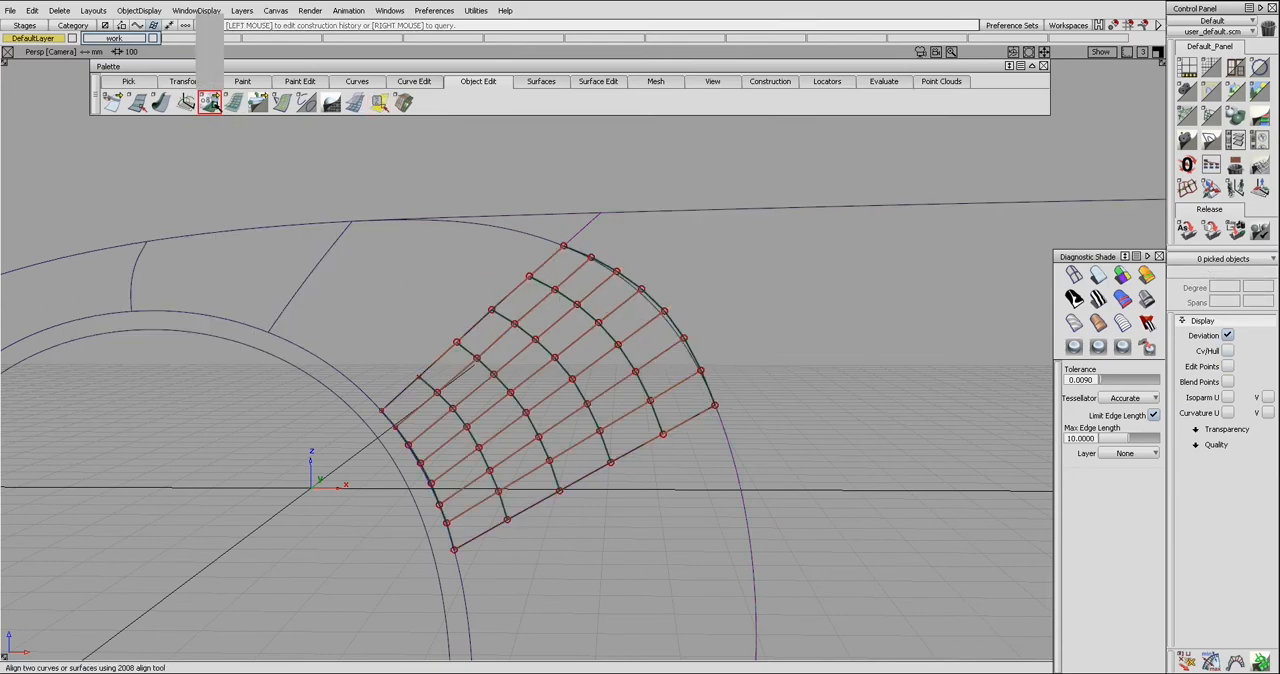
pyautogui.click(268, 172)
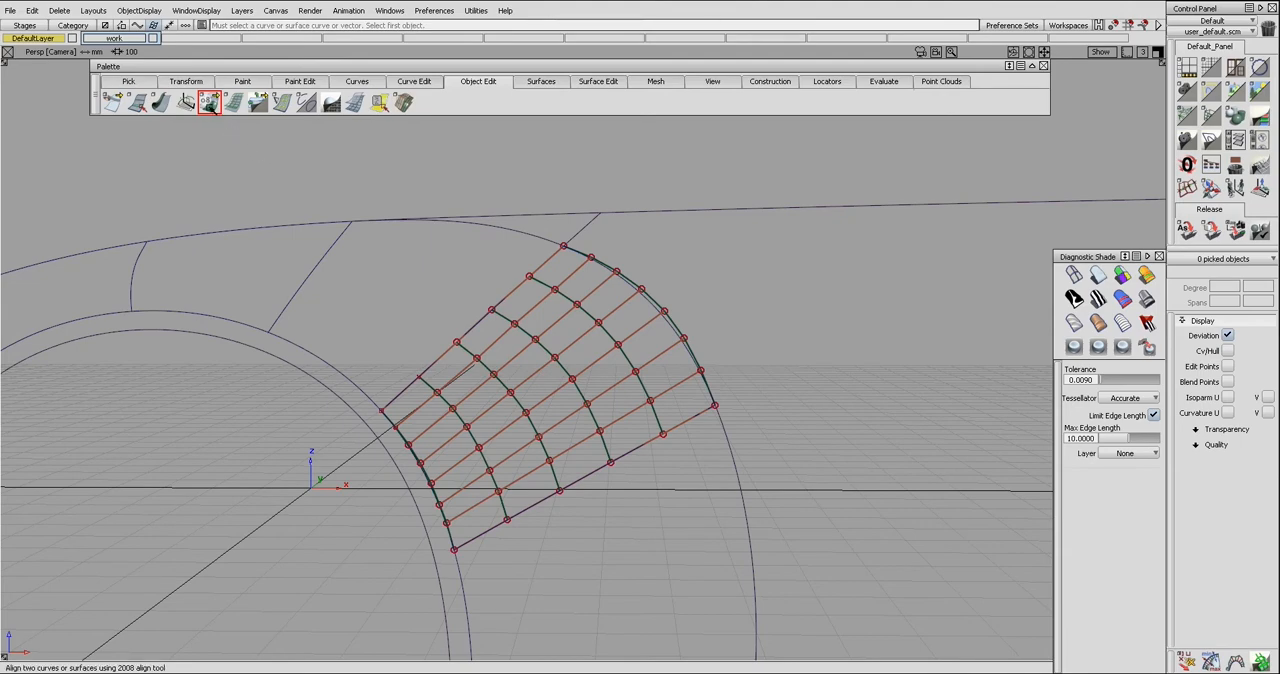
pyautogui.doubleClick(209, 102)
pyautogui.click(259, 182)
pyautogui.click(263, 229)
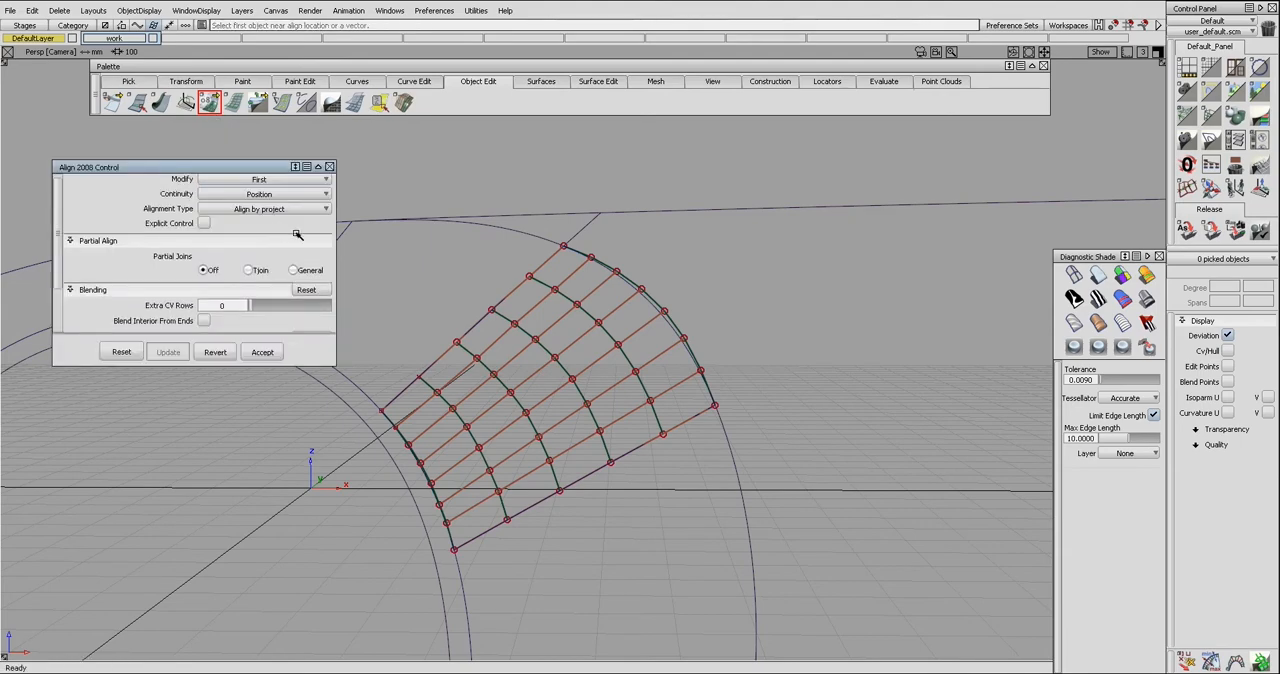
pyautogui.click(644, 296)
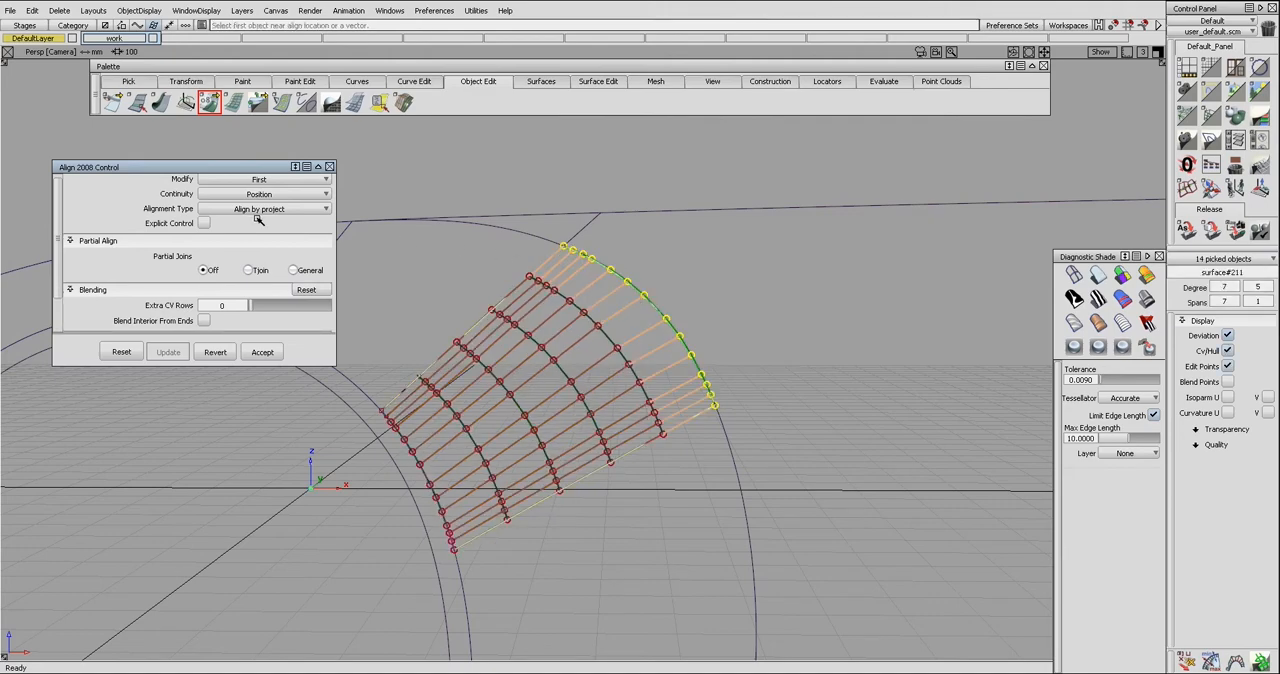
pyautogui.keyDown('alt'); pyautogui.keyDown('shift'); pyautogui.moveTo(570, 284); pyautogui.dragTo(557, 285, button='right'); pyautogui.keyUp('shift'); pyautogui.keyUp('alt')
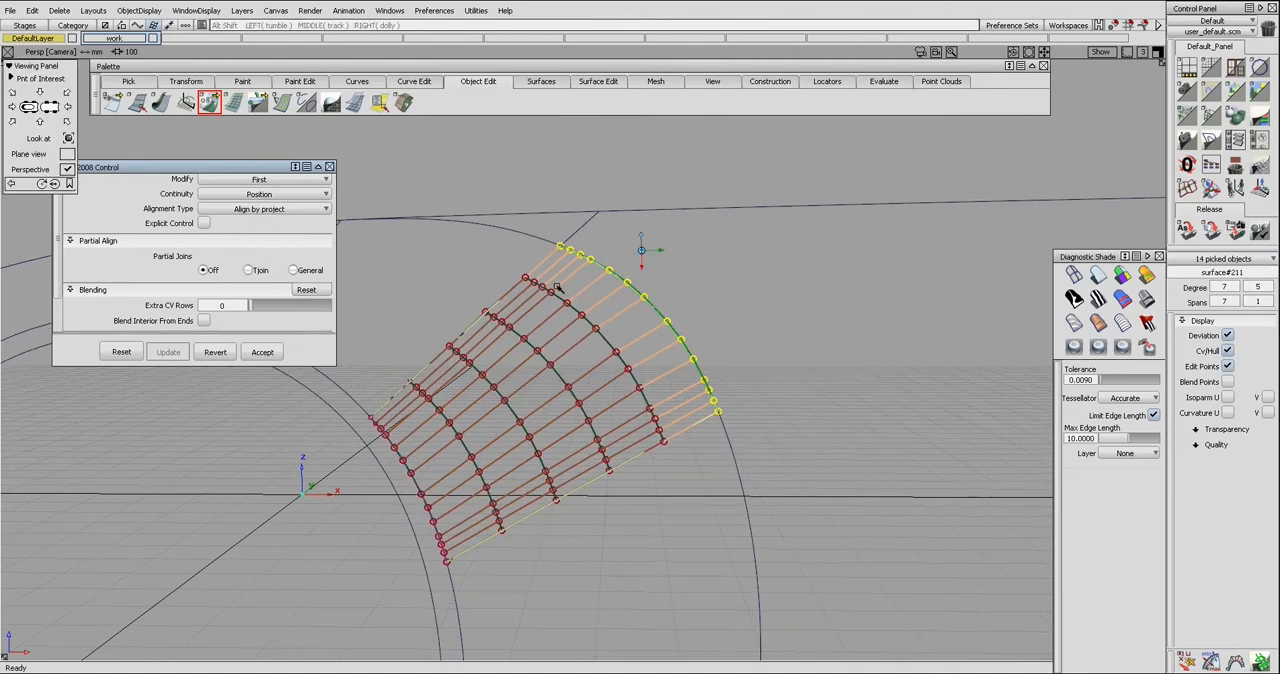
pyautogui.click(277, 199)
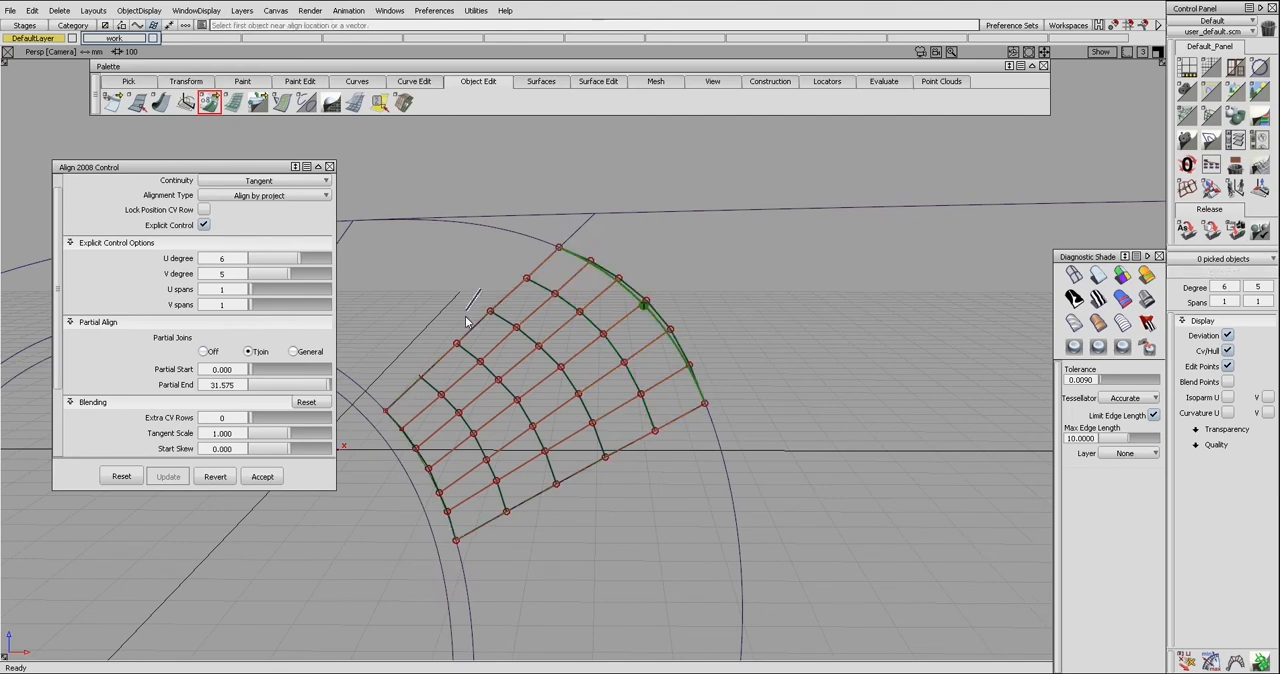
# Align surface#12 to surface#211 along their shared edge with Curvature continuity, Colinear alignment and partial joins off
pyautogui.moveTo(469, 323); pyautogui.dragTo(490, 319)
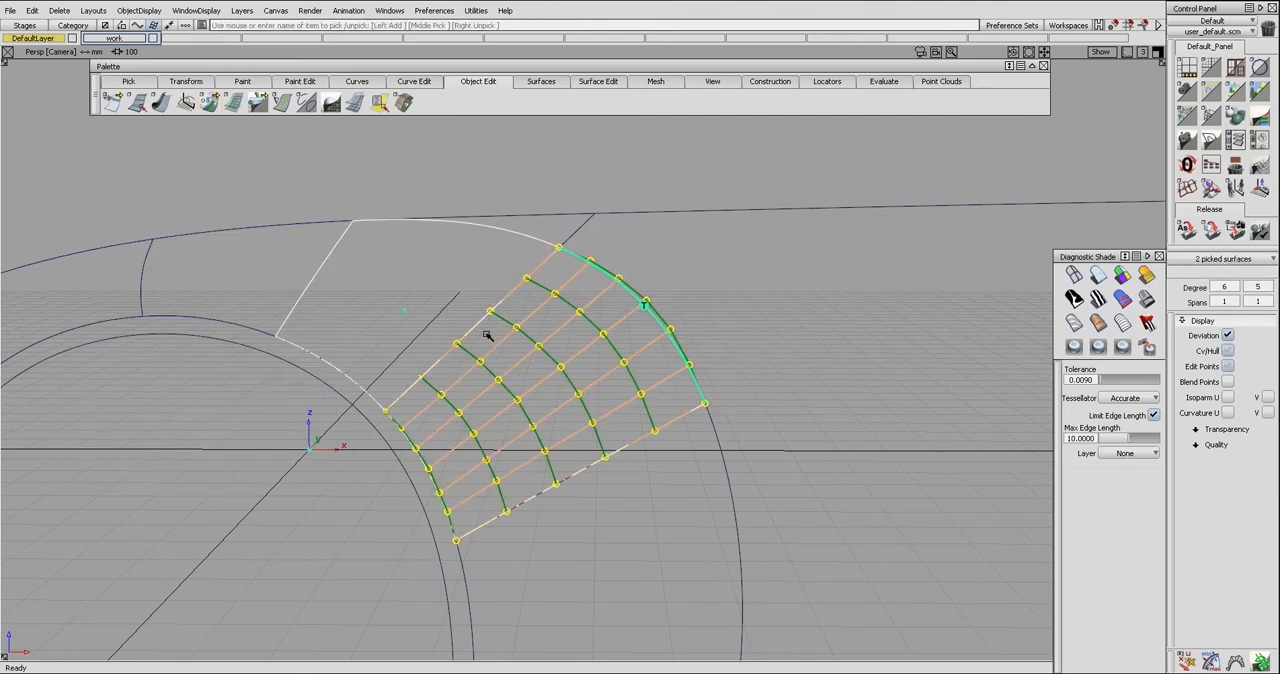
pyautogui.click(486, 298)
pyautogui.moveTo(486, 298)
pyautogui.keyDown('ctrl'); pyautogui.keyDown('shift'); pyautogui.mouseDown()
pyautogui.moveTo(480, 311)
pyautogui.moveTo(494, 318)
pyautogui.mouseUp(); pyautogui.keyUp('shift'); pyautogui.keyUp('ctrl')
pyautogui.keyDown('ctrl'); pyautogui.keyDown('shift'); pyautogui.moveTo(627, 311); pyautogui.dragTo(641, 299, button='right'); pyautogui.keyUp('shift'); pyautogui.keyUp('ctrl')
pyautogui.click(640, 299)
pyautogui.click(490, 312)
pyautogui.click(494, 281)
pyautogui.moveTo(494, 284)
pyautogui.keyDown('alt'); pyautogui.keyDown('shift'); pyautogui.mouseDown()
pyautogui.moveTo(490, 300)
pyautogui.moveTo(487, 280)
pyautogui.mouseUp(); pyautogui.keyUp('shift'); pyautogui.keyUp('alt')
pyautogui.click(487, 280)
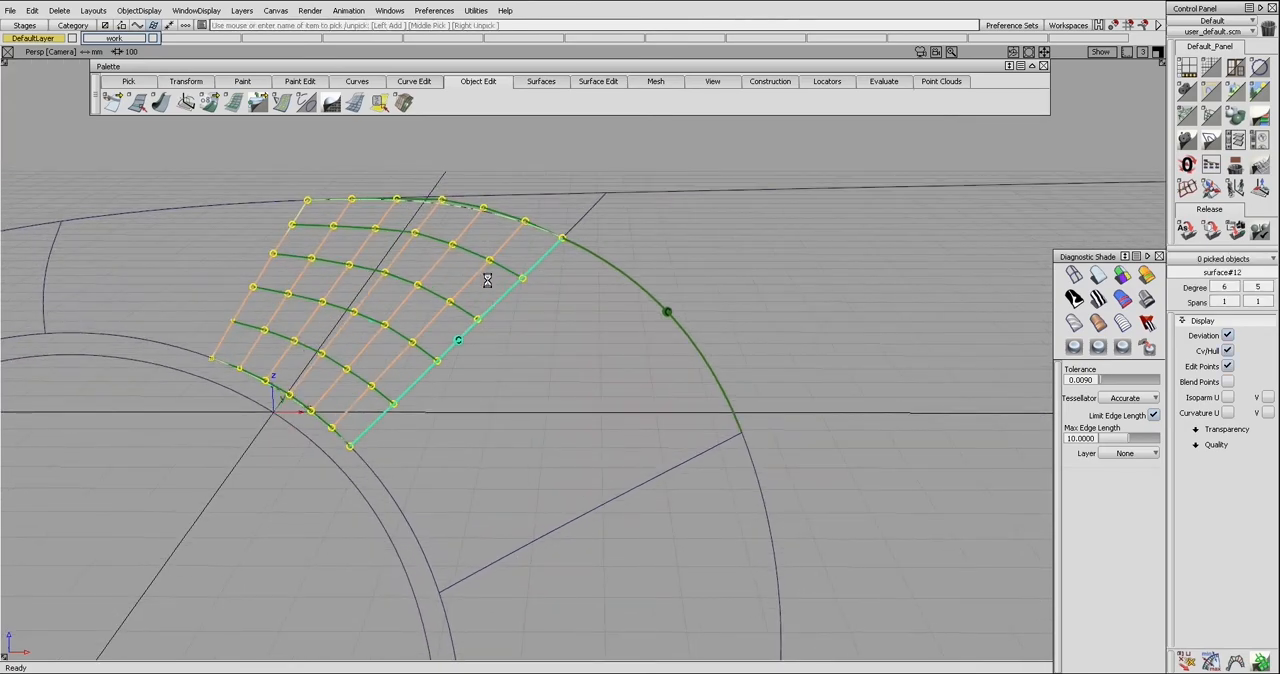
pyautogui.click(480, 273)
pyautogui.click(204, 289)
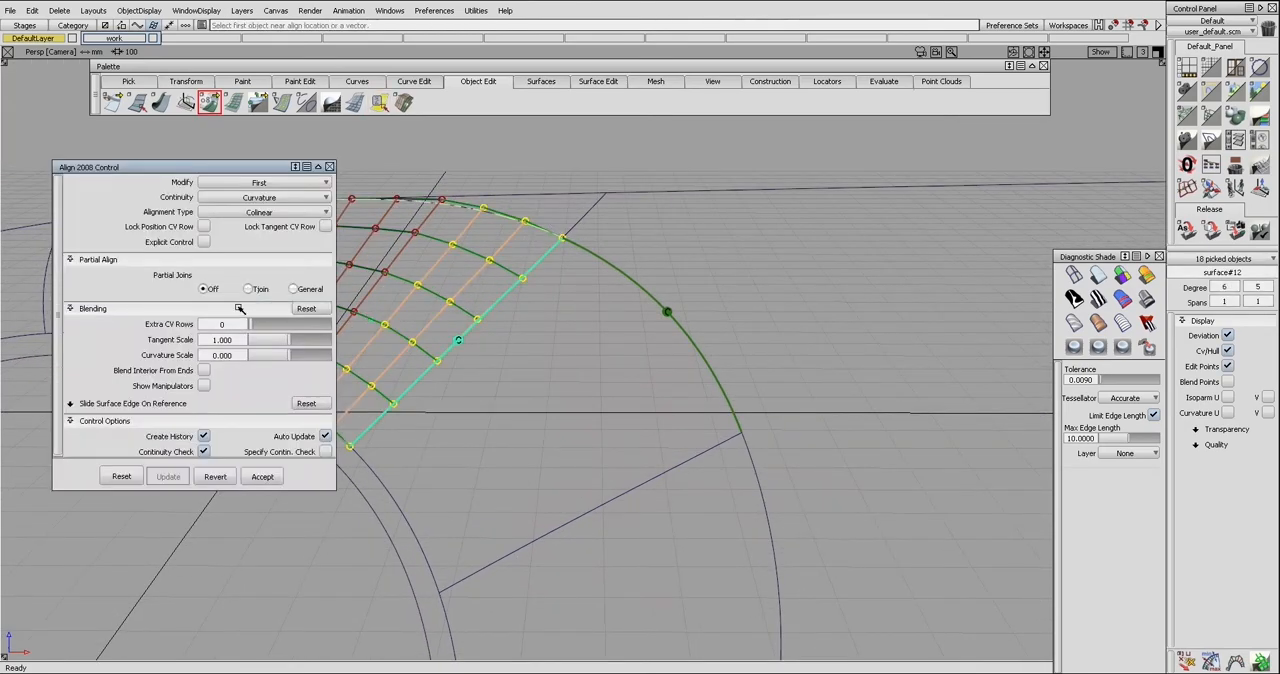
# Try the move arrows on a surface#211 control point one row in from the shared edge, and clear the selection
pyautogui.keyDown('alt'); pyautogui.keyDown('shift'); pyautogui.moveTo(514, 318); pyautogui.dragTo(549, 323, button='middle'); pyautogui.keyUp('shift'); pyautogui.keyUp('alt')
pyautogui.click(543, 345)
pyautogui.keyDown('alt'); pyautogui.keyDown('shift'); pyautogui.moveTo(543, 346); pyautogui.dragTo(468, 413); pyautogui.keyUp('shift'); pyautogui.keyUp('alt')
pyautogui.press('F2')
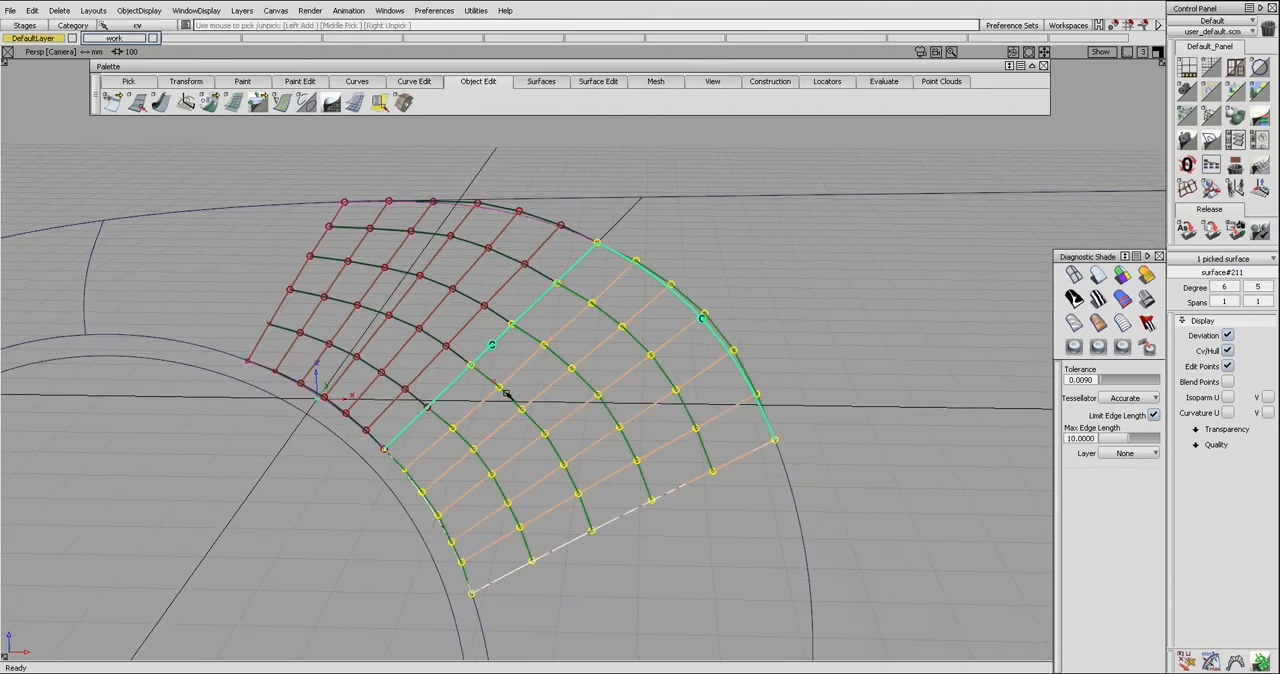
pyautogui.click(505, 392)
pyautogui.keyDown('ctrl'); pyautogui.keyDown('shift'); pyautogui.moveTo(515, 394); pyautogui.dragTo(519, 410, button='middle'); pyautogui.keyUp('shift'); pyautogui.keyUp('ctrl')
pyautogui.press('ctrl')
pyautogui.click(493, 393)
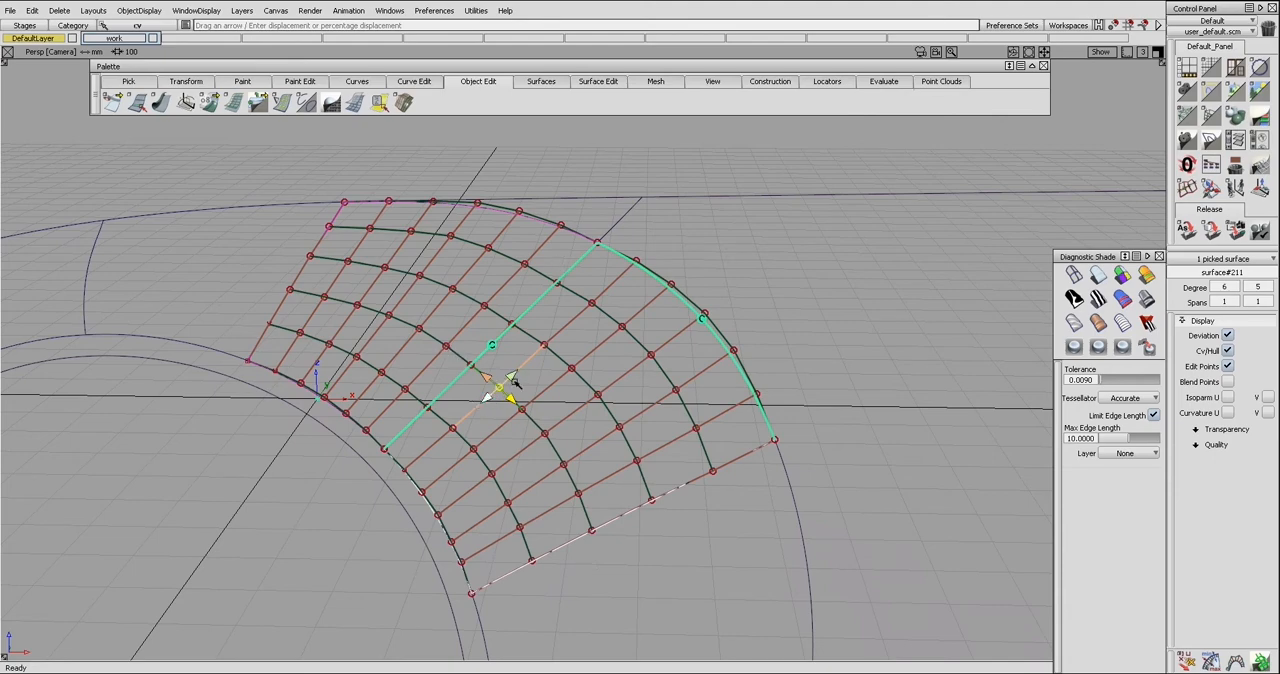
pyautogui.press('ctrl')
pyautogui.click(565, 474)
pyautogui.moveTo(488, 398); pyautogui.dragTo(479, 348)
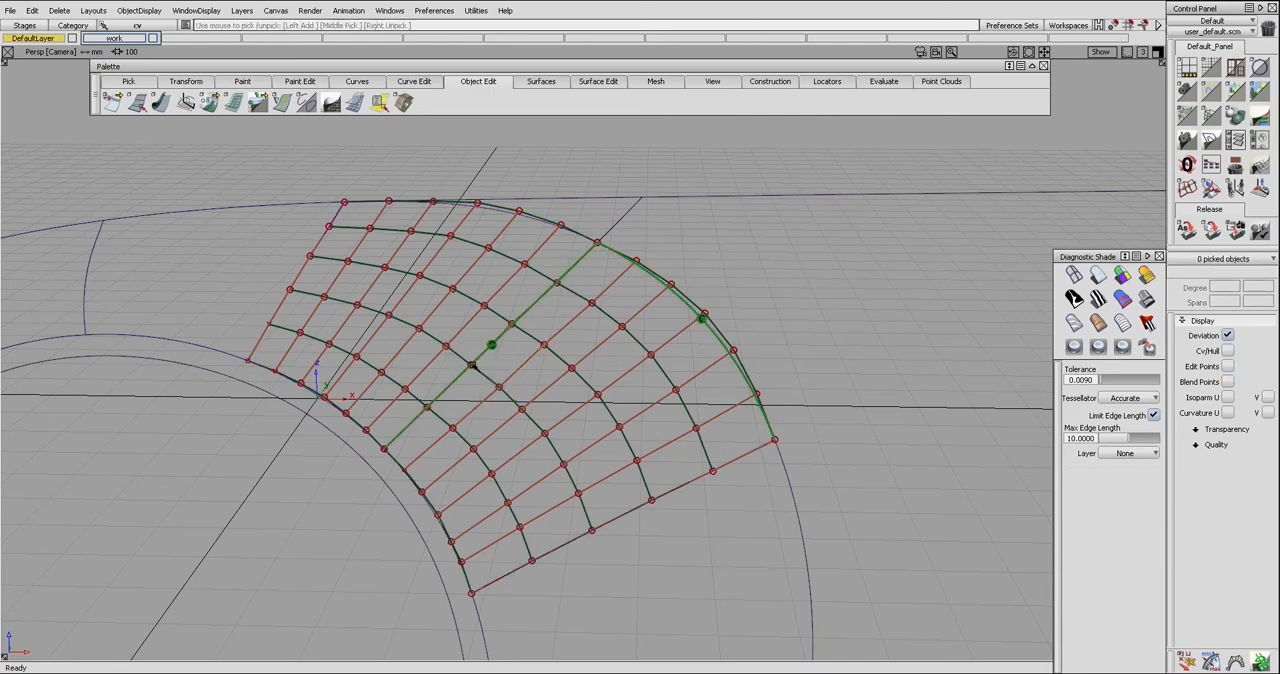
# Try the move arrows on the surface#211 control point lying on the shared edge, and hide the control points and continuity markers
pyautogui.click(473, 367)
pyautogui.click(484, 385)
pyautogui.keyDown('ctrl'); pyautogui.keyDown('shift'); pyautogui.moveTo(499, 354); pyautogui.dragTo(485, 366); pyautogui.keyUp('shift'); pyautogui.keyUp('ctrl')
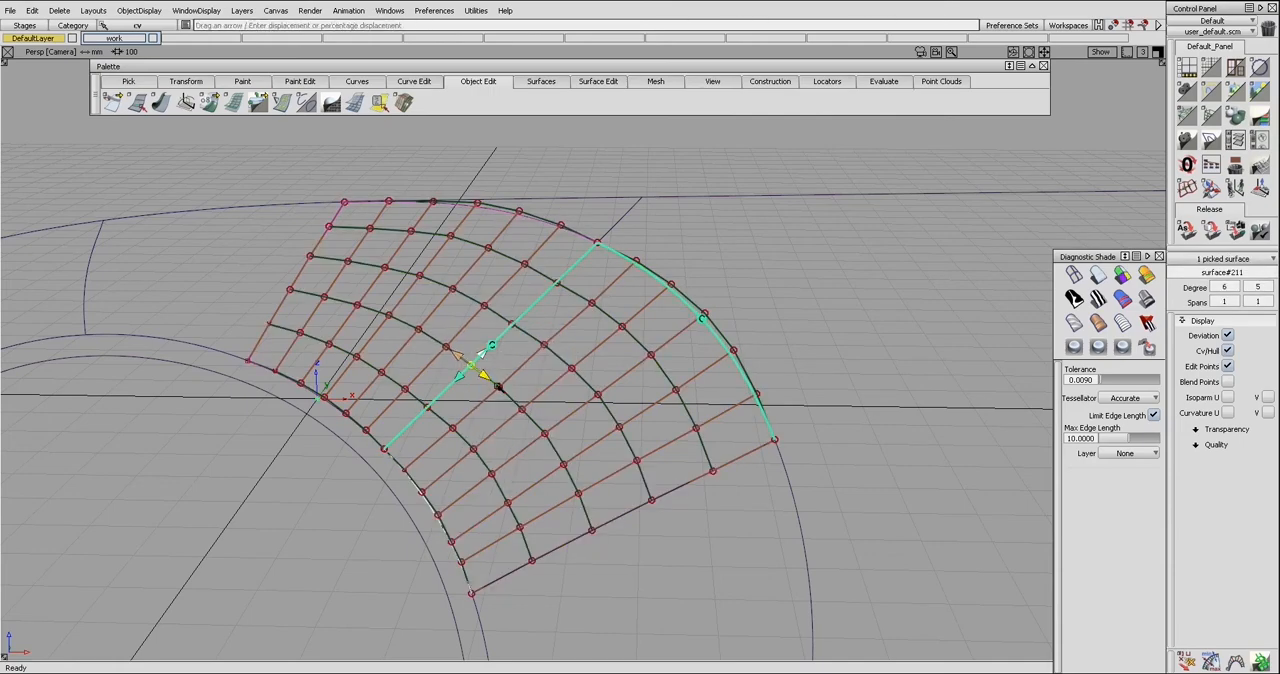
pyautogui.moveTo(452, 382)
pyautogui.mouseDown()
pyautogui.moveTo(449, 371)
pyautogui.moveTo(471, 386)
pyautogui.moveTo(470, 356)
pyautogui.mouseUp()
pyautogui.click(473, 367)
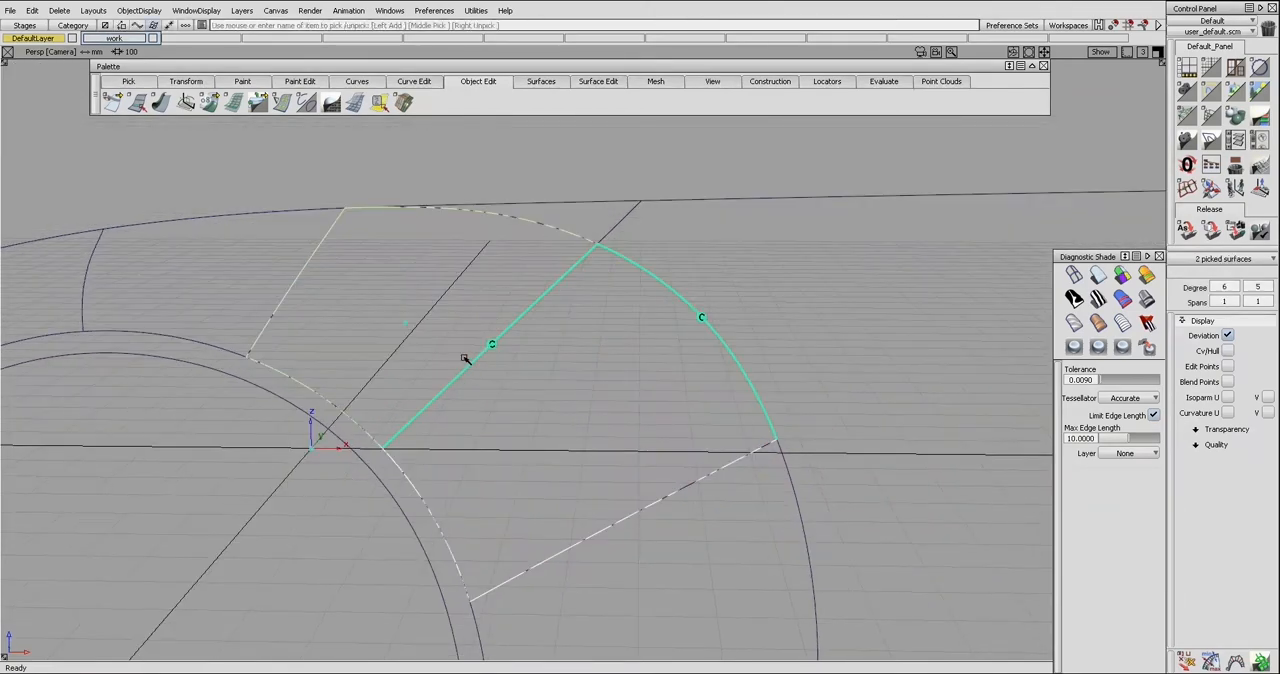
pyautogui.hotkey('ctrl', 'h')
# Examine how the wheel arch patches meet along their boundaries from several viewing angles
pyautogui.keyDown('ctrl'); pyautogui.keyDown('shift'); pyautogui.moveTo(465, 364); pyautogui.dragTo(537, 366); pyautogui.keyUp('shift'); pyautogui.keyUp('ctrl')
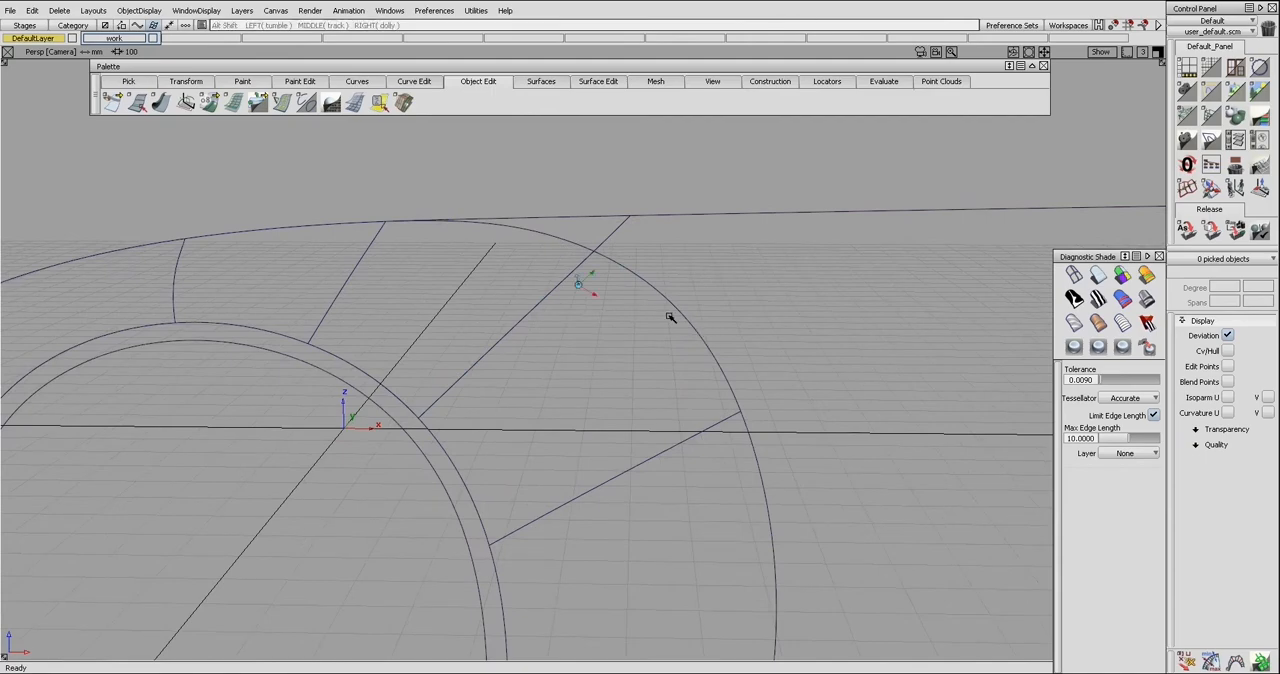
pyautogui.keyDown('alt'); pyautogui.keyDown('shift'); pyautogui.moveTo(671, 314); pyautogui.dragTo(697, 320); pyautogui.keyUp('shift'); pyautogui.keyUp('alt')
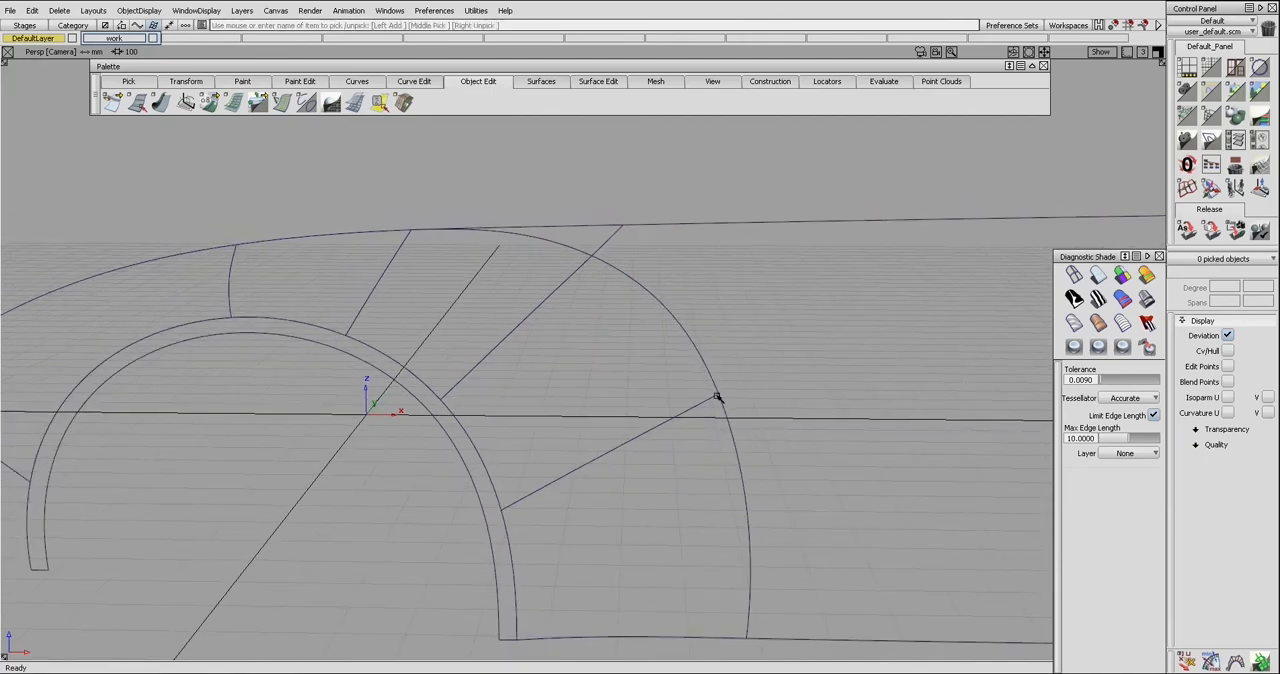
pyautogui.moveTo(743, 549)
pyautogui.keyDown('alt'); pyautogui.keyDown('shift'); pyautogui.mouseDown()
pyautogui.moveTo(640, 394)
pyautogui.moveTo(606, 409)
pyautogui.moveTo(612, 388)
pyautogui.mouseUp(); pyautogui.keyUp('shift'); pyautogui.keyUp('alt')
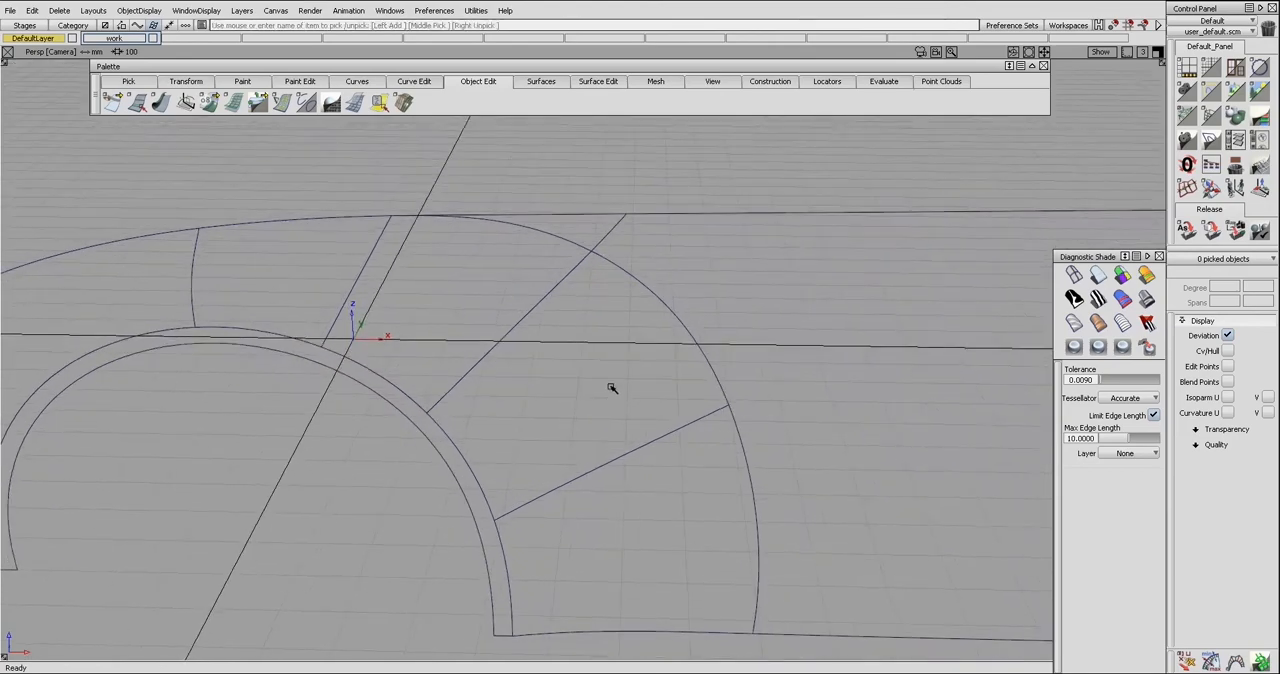
pyautogui.click(574, 336)
pyautogui.hotkey('ctrl', 'h')
pyautogui.hotkey('ctrl', 'h')
pyautogui.rightClick(562, 323)
pyautogui.hotkey('ctrl', 'shift', 'c')
pyautogui.click(527, 311)
pyautogui.moveTo(535, 326)
pyautogui.keyDown('alt'); pyautogui.keyDown('shift'); pyautogui.mouseDown()
pyautogui.moveTo(500, 300)
pyautogui.moveTo(503, 329)
pyautogui.moveTo(474, 306)
pyautogui.moveTo(589, 399)
pyautogui.mouseUp(); pyautogui.keyUp('shift'); pyautogui.keyUp('alt')
pyautogui.click(540, 324)
pyautogui.click(554, 360)
pyautogui.click(501, 304)
pyautogui.press('F8')
pyautogui.press('F8')
pyautogui.keyDown('ctrl'); pyautogui.keyDown('shift'); pyautogui.moveTo(525, 363); pyautogui.dragTo(525, 347); pyautogui.keyUp('shift'); pyautogui.keyUp('ctrl')
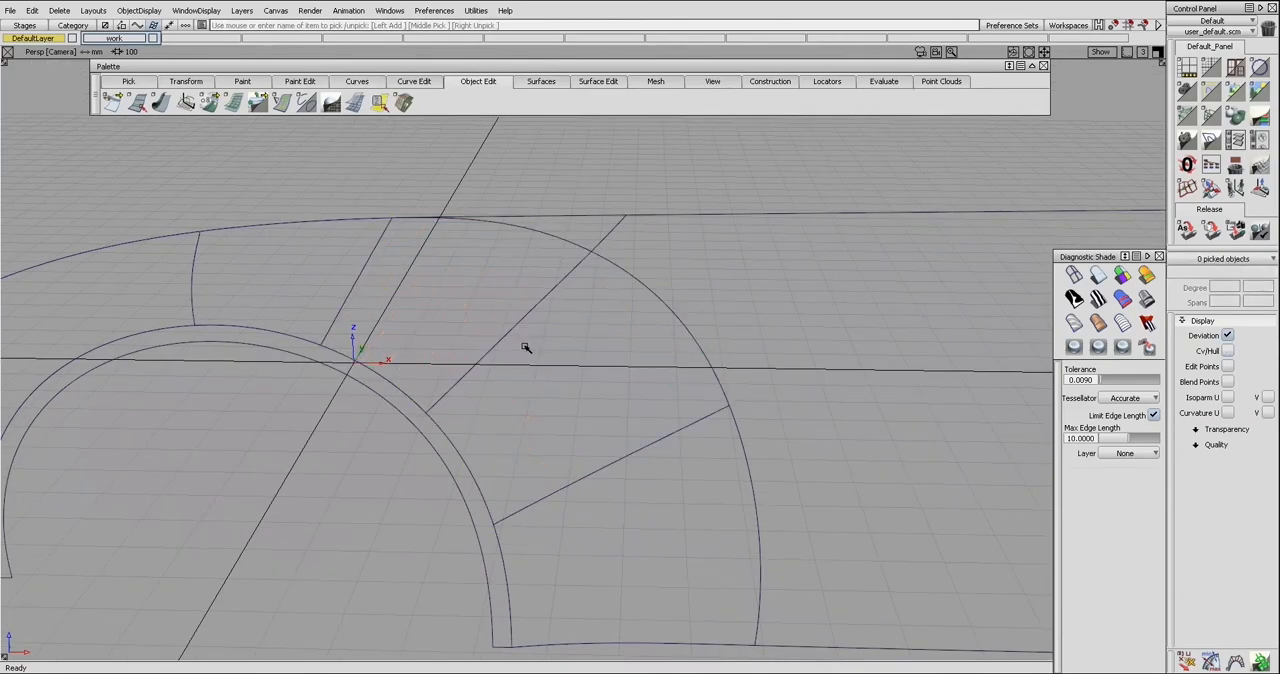
pyautogui.keyDown('alt'); pyautogui.keyDown('shift'); pyautogui.moveTo(566, 331); pyautogui.dragTo(560, 333, button='right'); pyautogui.keyUp('shift'); pyautogui.keyUp('alt')
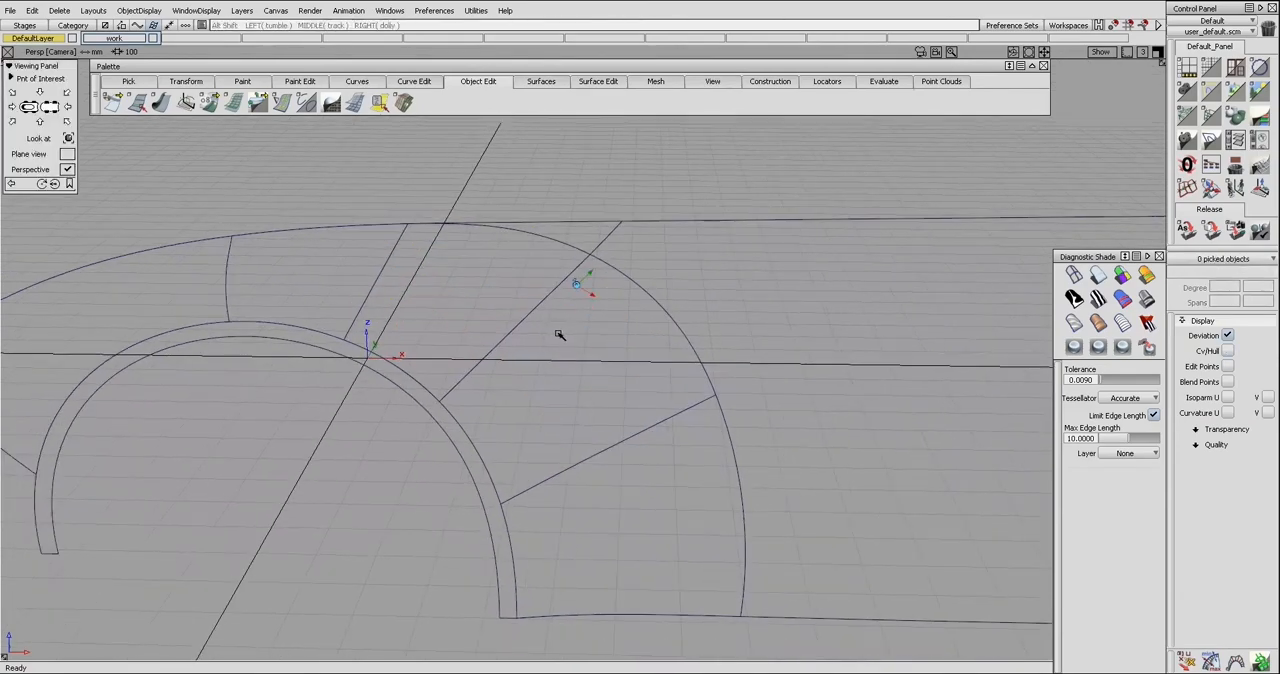
pyautogui.keyDown('alt'); pyautogui.keyDown('shift'); pyautogui.moveTo(548, 336); pyautogui.dragTo(549, 337); pyautogui.keyUp('shift'); pyautogui.keyUp('alt')
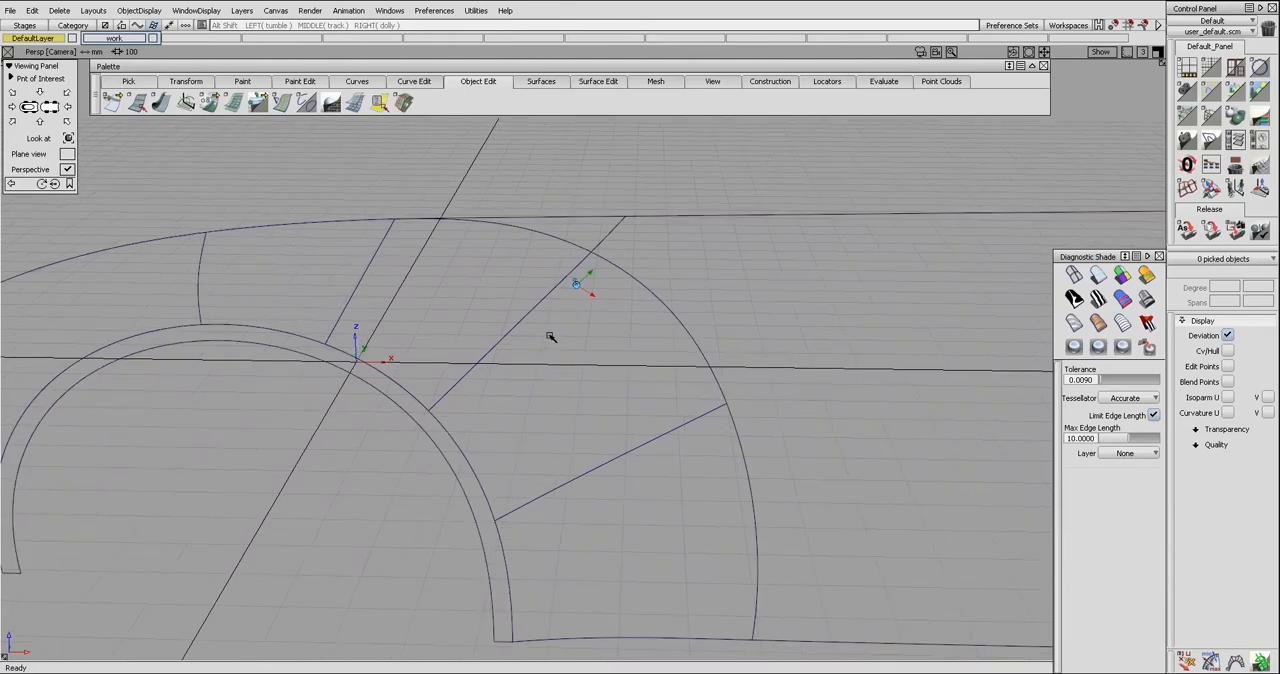
# Check the surface continuity along the shared edge of the two upper arch patches
pyautogui.click(532, 330)
pyautogui.click(505, 303)
pyautogui.press('F8')
pyautogui.moveTo(513, 334)
pyautogui.keyDown('ctrl'); pyautogui.keyDown('shift'); pyautogui.mouseDown()
pyautogui.moveTo(513, 318)
pyautogui.moveTo(518, 327)
pyautogui.mouseUp(); pyautogui.keyUp('shift'); pyautogui.keyUp('ctrl')
pyautogui.click(515, 331)
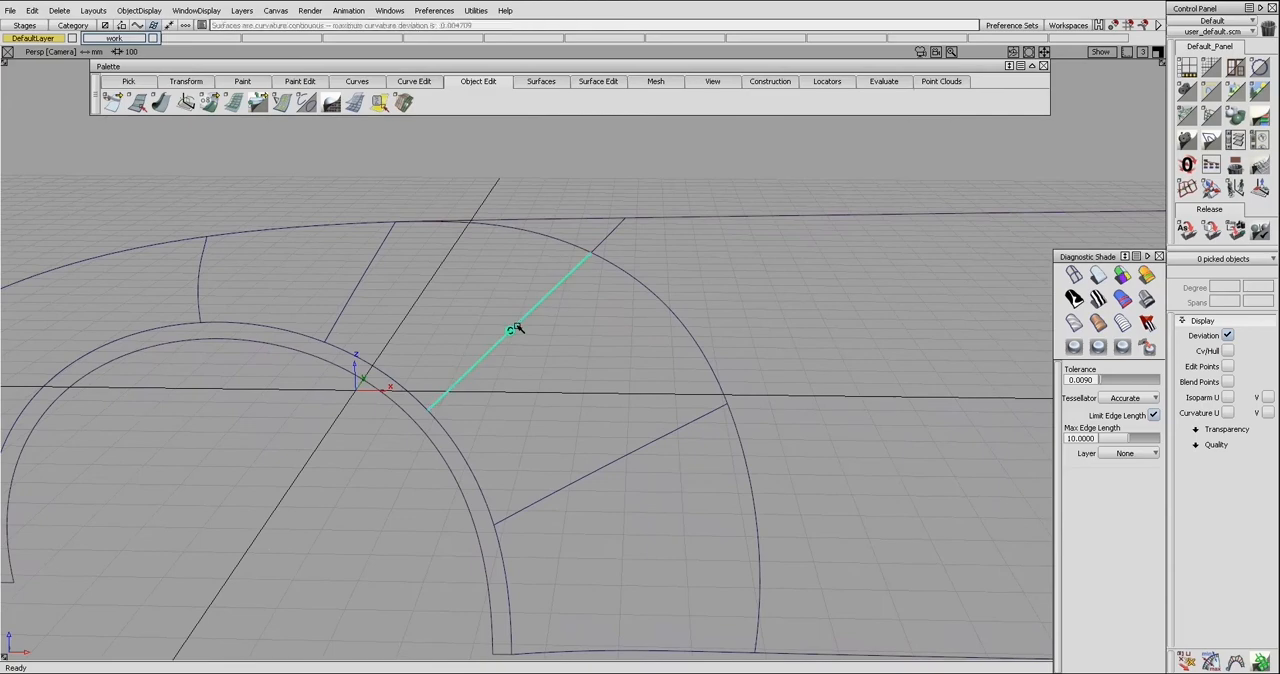
# Realign the shared edge of surface#12 with Curvature continuity and Colinear alignment, switching the partial join from Tjoin to Off
pyautogui.keyDown('ctrl'); pyautogui.keyDown('shift'); pyautogui.moveTo(573, 313); pyautogui.dragTo(513, 316); pyautogui.keyUp('shift'); pyautogui.keyUp('ctrl')
pyautogui.click(541, 328)
pyautogui.click(499, 292)
pyautogui.keyDown('alt'); pyautogui.keyDown('shift'); pyautogui.moveTo(514, 318); pyautogui.dragTo(581, 280, button='right'); pyautogui.keyUp('shift'); pyautogui.keyUp('alt')
pyautogui.press('F8')
pyautogui.click(518, 322)
pyautogui.click(518, 322)
pyautogui.click(520, 316)
pyautogui.hotkey('ctrl', 'q')
pyautogui.click(484, 304)
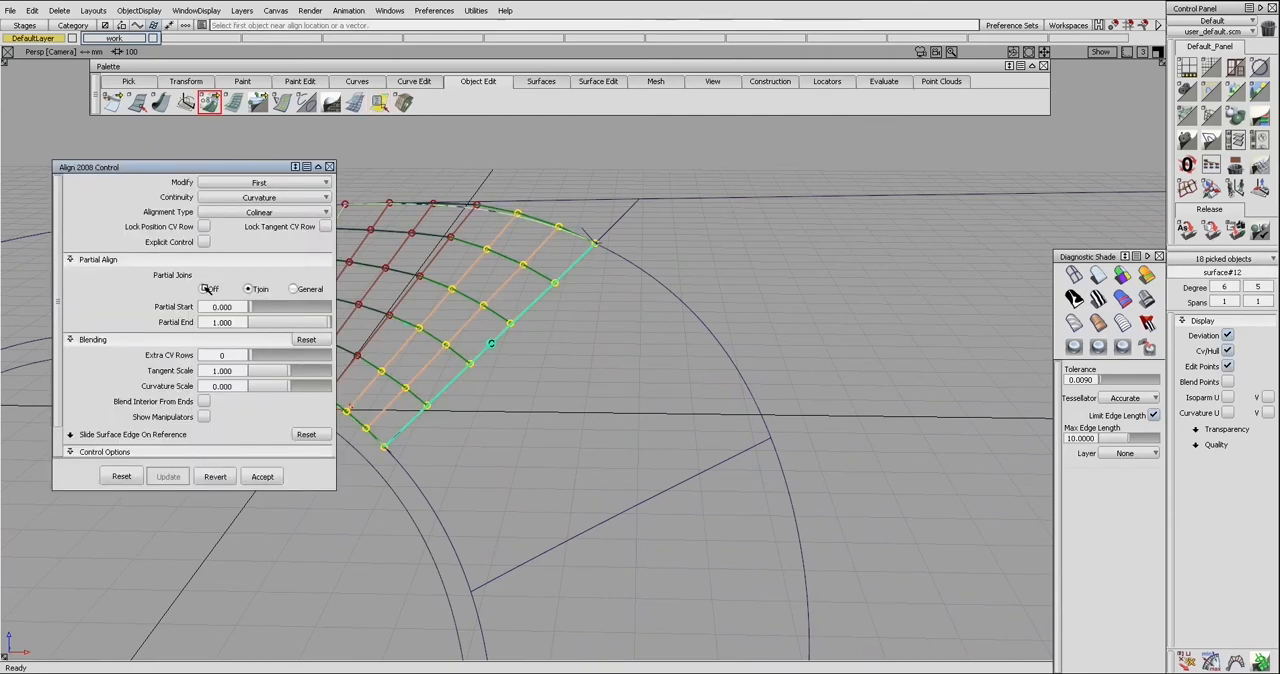
pyautogui.click(204, 288)
pyautogui.keyDown('ctrl'); pyautogui.keyDown('shift'); pyautogui.moveTo(528, 262); pyautogui.dragTo(529, 246); pyautogui.keyUp('shift'); pyautogui.keyUp('ctrl')
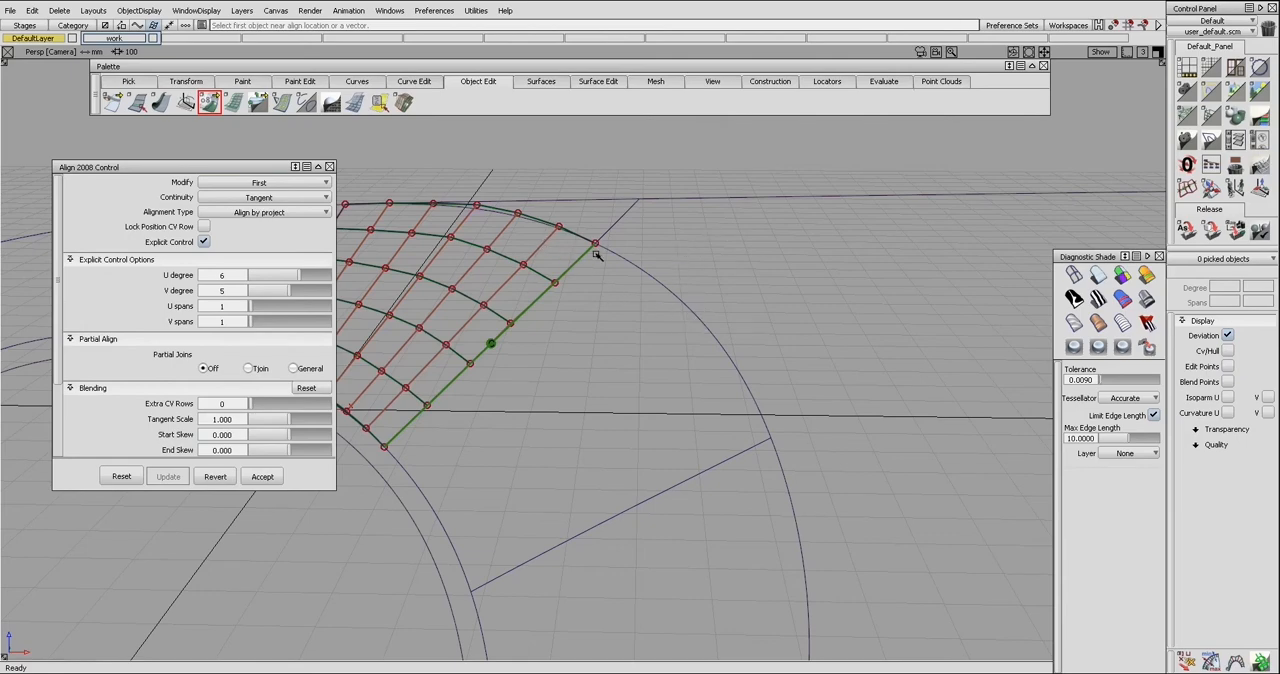
# Display the control points of both arch patches and move one surface#211 control point on the shared edge slightly out of place
pyautogui.keyDown('ctrl'); pyautogui.keyDown('shift'); pyautogui.moveTo(604, 266); pyautogui.dragTo(574, 307); pyautogui.keyUp('shift'); pyautogui.keyUp('ctrl')
pyautogui.click(552, 298)
pyautogui.keyDown('ctrl'); pyautogui.keyDown('shift'); pyautogui.moveTo(576, 309); pyautogui.dragTo(540, 318); pyautogui.keyUp('shift'); pyautogui.keyUp('ctrl')
pyautogui.click(562, 332)
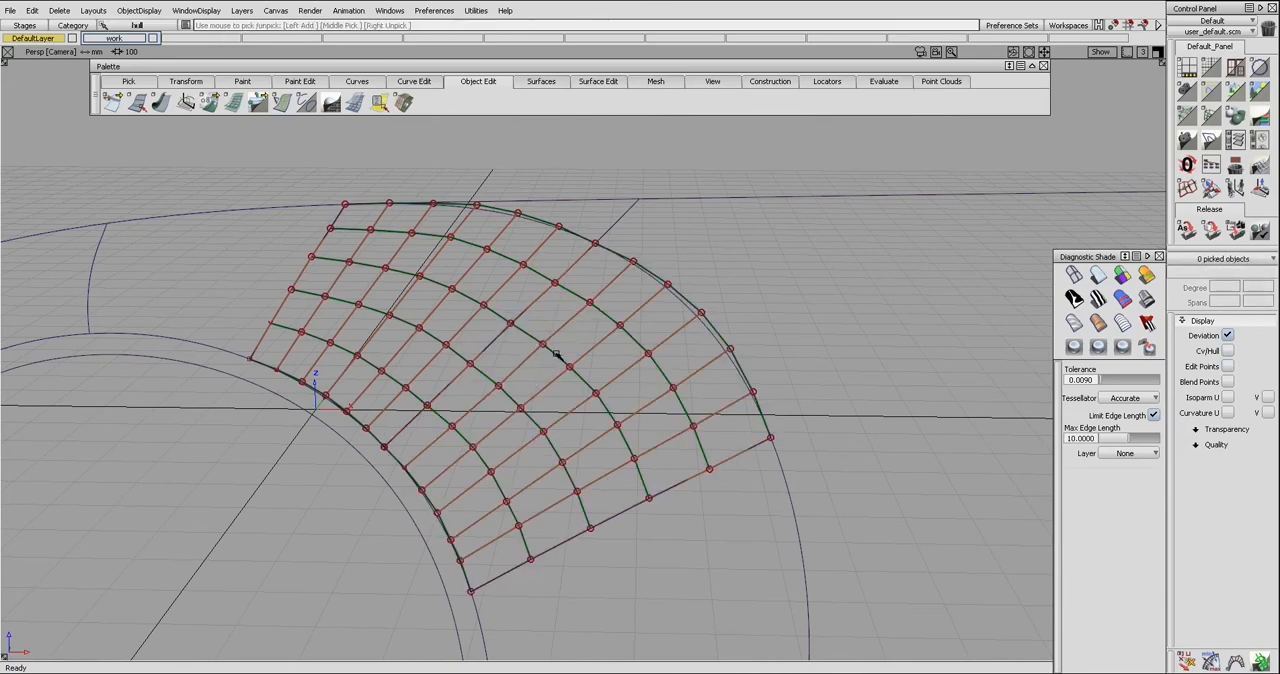
pyautogui.click(560, 358)
pyautogui.keyDown('ctrl'); pyautogui.keyDown('shift'); pyautogui.moveTo(567, 378); pyautogui.dragTo(566, 353, button='middle'); pyautogui.keyUp('shift'); pyautogui.keyUp('ctrl')
pyautogui.moveTo(538, 326); pyautogui.dragTo(494, 343)
# Align surface#211 to surface#12 along their shared edge with Curvature continuity, Colinear alignment and partial joins off
pyautogui.hotkey('ctrl', 'a')
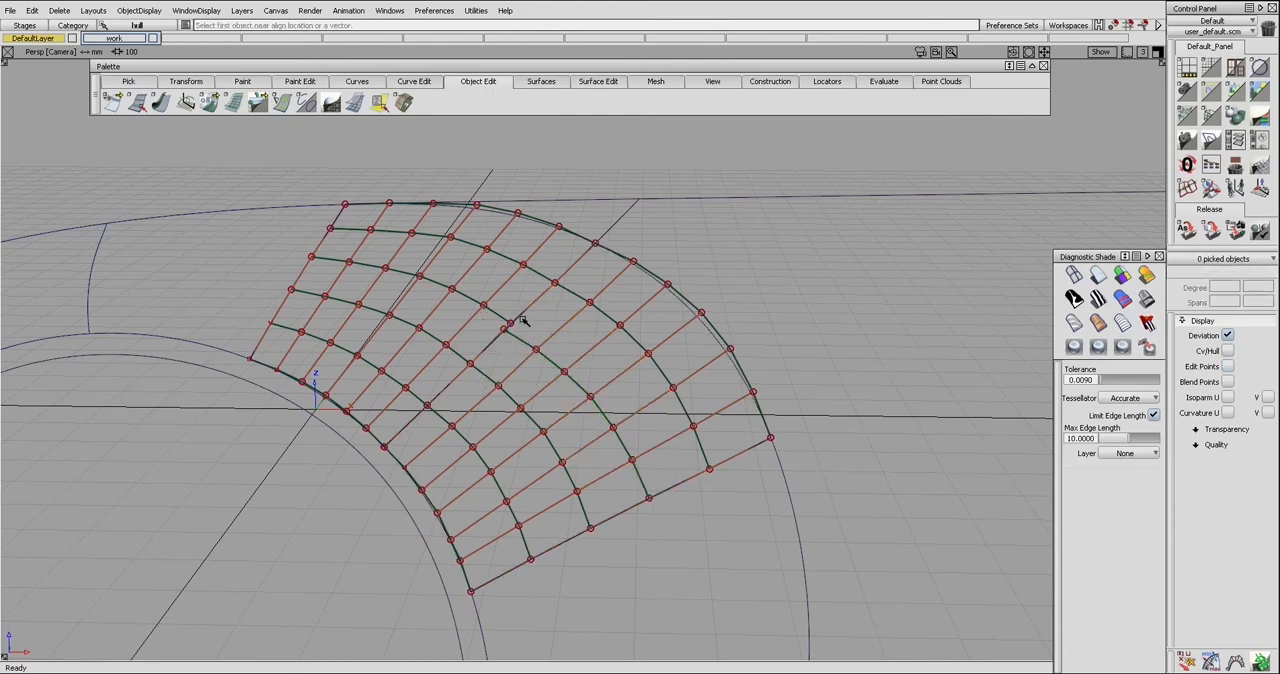
pyautogui.click(529, 314)
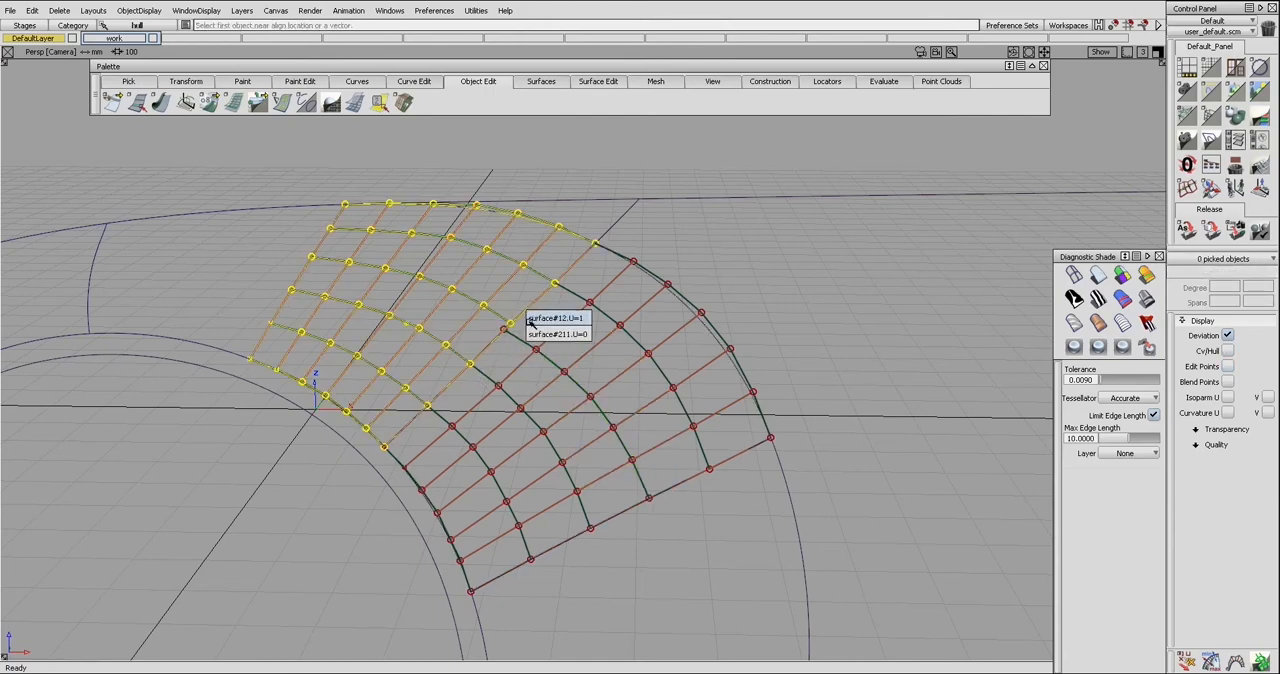
pyautogui.click(530, 318)
pyautogui.click(529, 318)
pyautogui.click(491, 343)
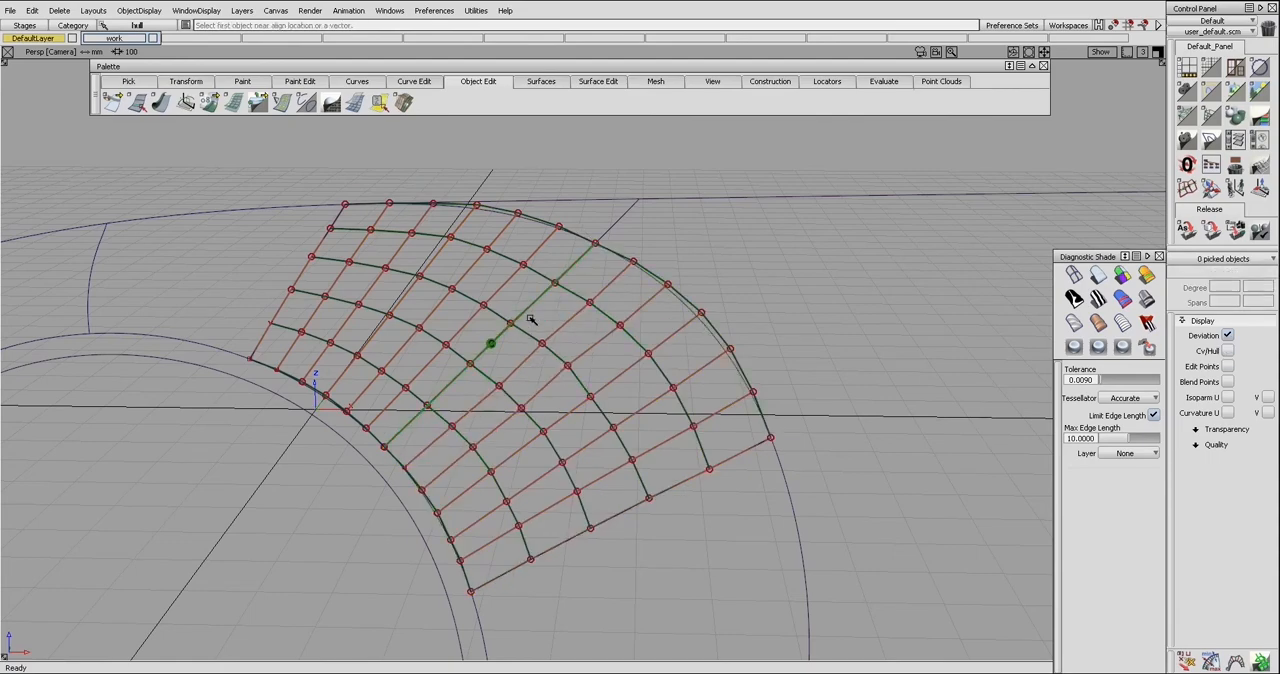
pyautogui.click(205, 289)
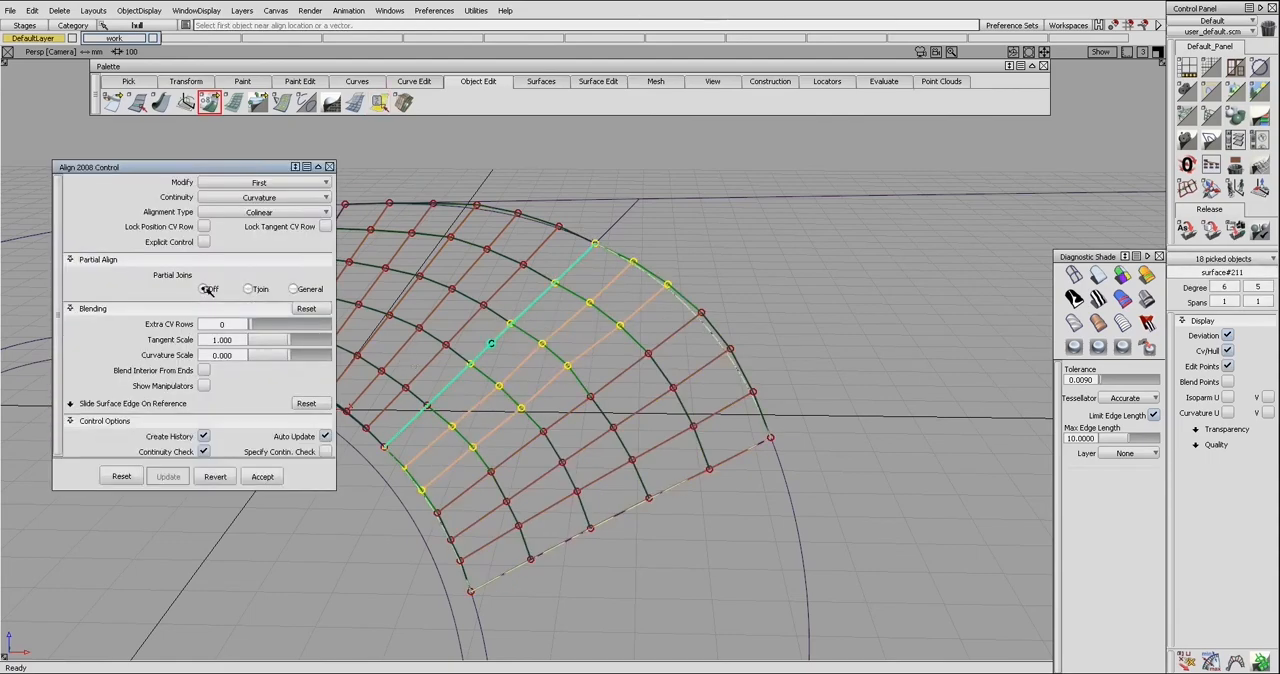
# Change surface#211's alignment type to Align by project and turn on Explicit Control
pyautogui.click(266, 213)
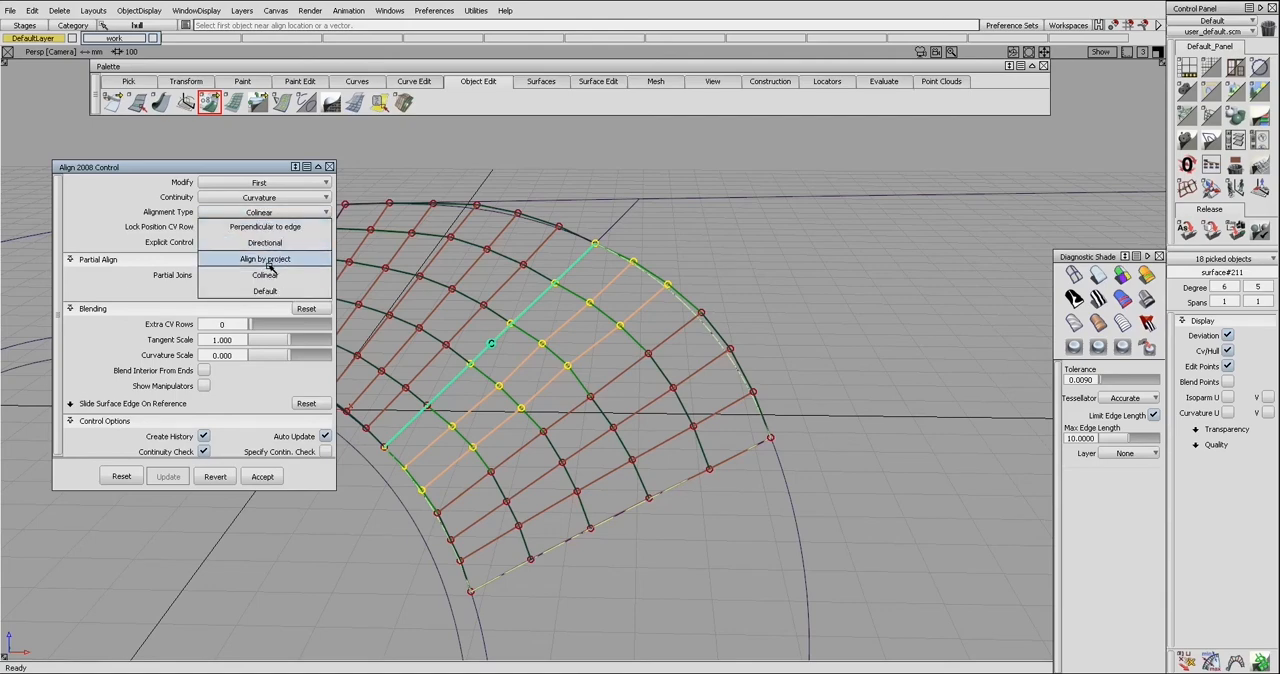
pyautogui.click(276, 260)
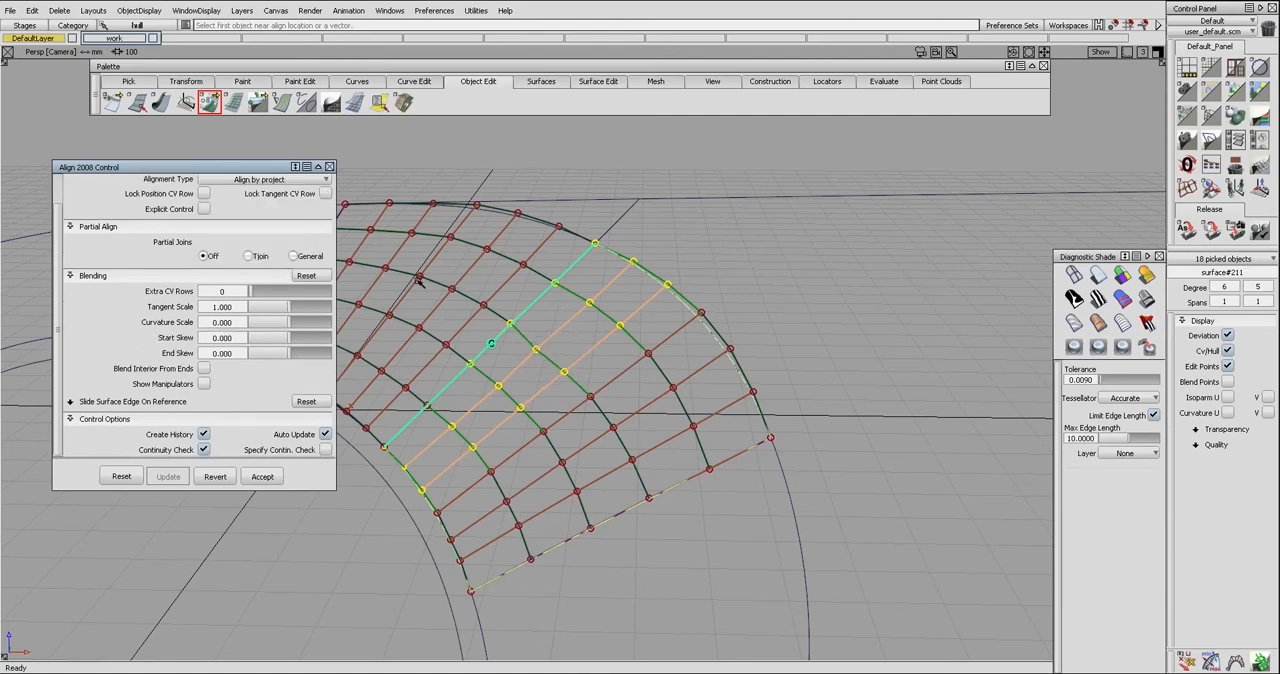
pyautogui.click(204, 209)
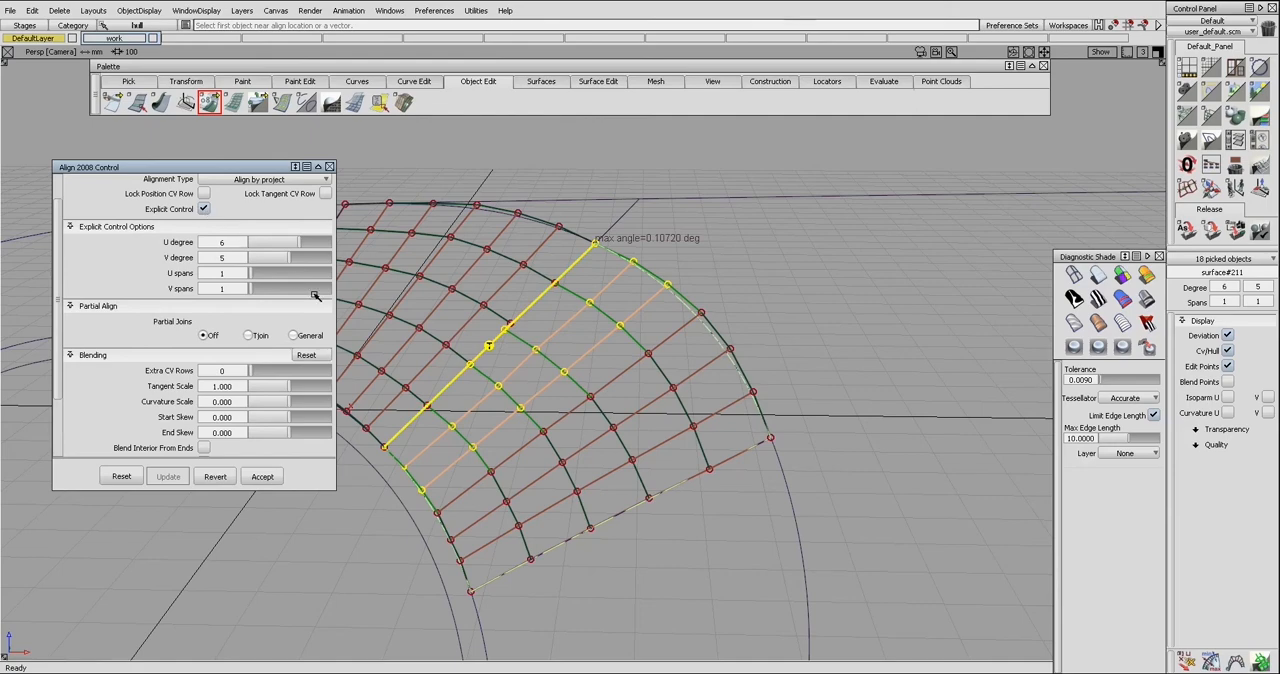
pyautogui.keyDown('alt'); pyautogui.keyDown('shift'); pyautogui.moveTo(505, 353); pyautogui.dragTo(527, 367); pyautogui.keyUp('shift'); pyautogui.keyUp('alt')
pyautogui.keyDown('alt'); pyautogui.keyDown('shift'); pyautogui.moveTo(506, 327); pyautogui.dragTo(500, 347); pyautogui.keyUp('shift'); pyautogui.keyUp('alt')
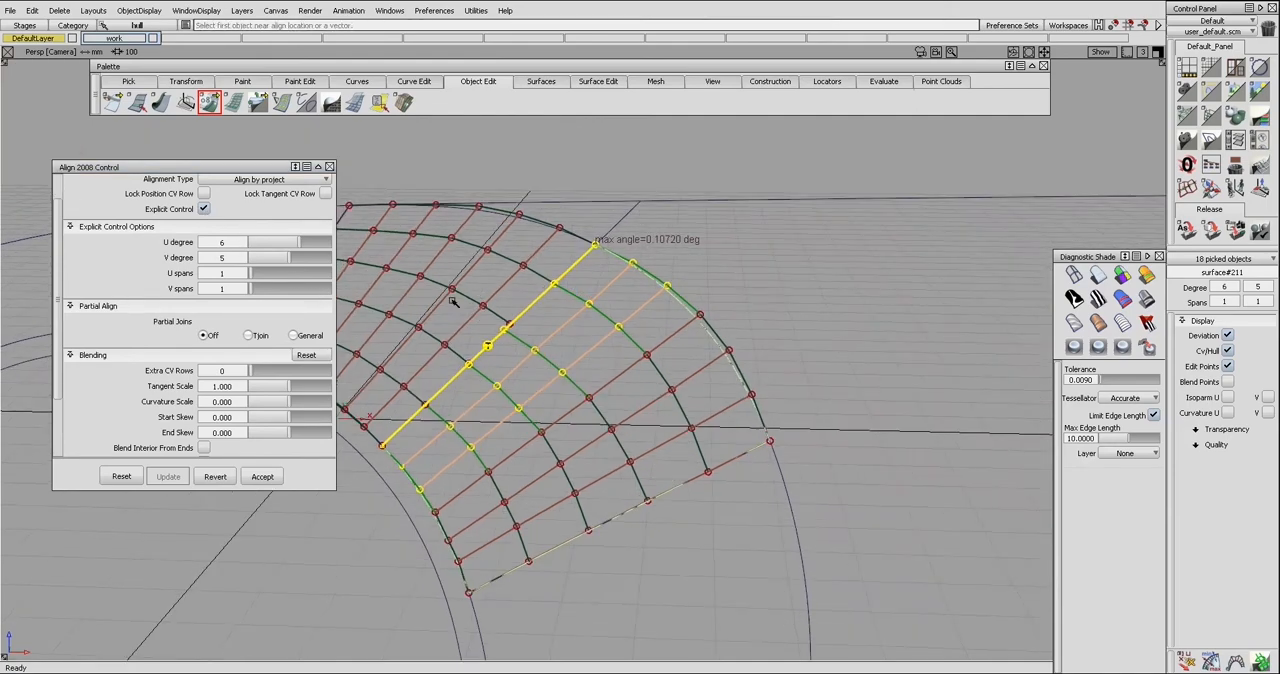
# Expand the Align 2008 options fully and set the explicit V degree of surface#211 to 6
pyautogui.click(297, 167)
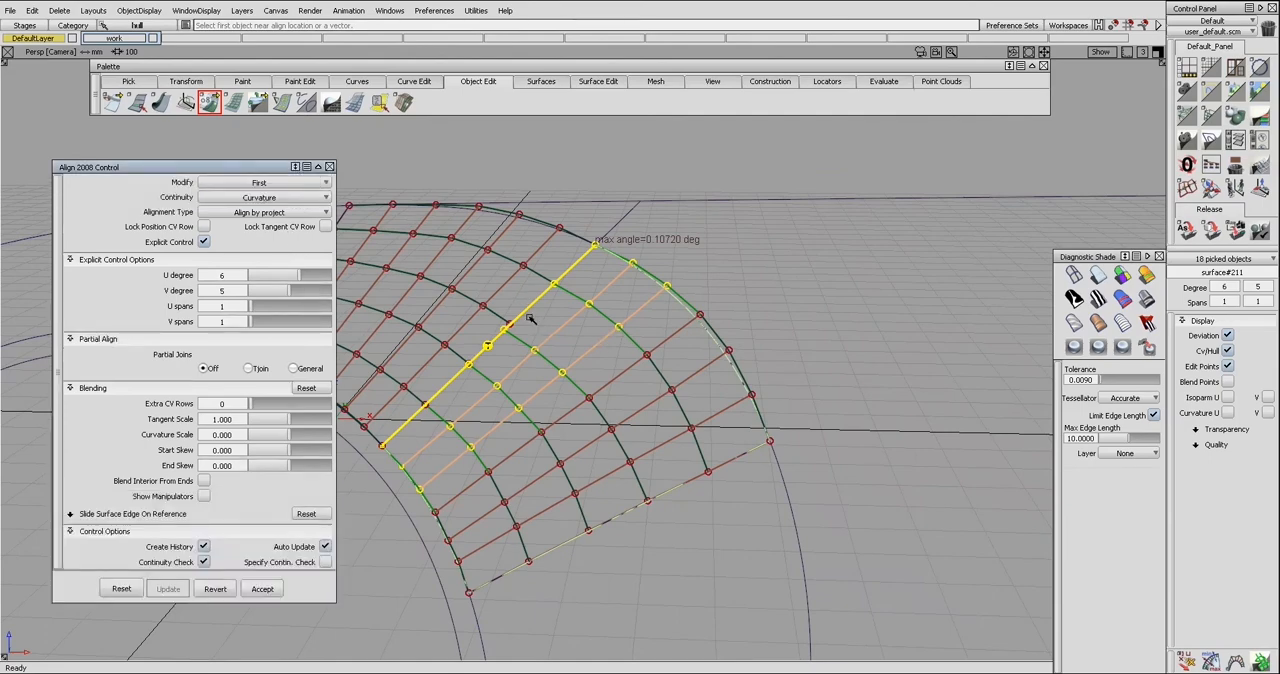
pyautogui.keyDown('alt'); pyautogui.keyDown('shift'); pyautogui.moveTo(340, 289); pyautogui.dragTo(442, 284); pyautogui.keyUp('shift'); pyautogui.keyUp('alt')
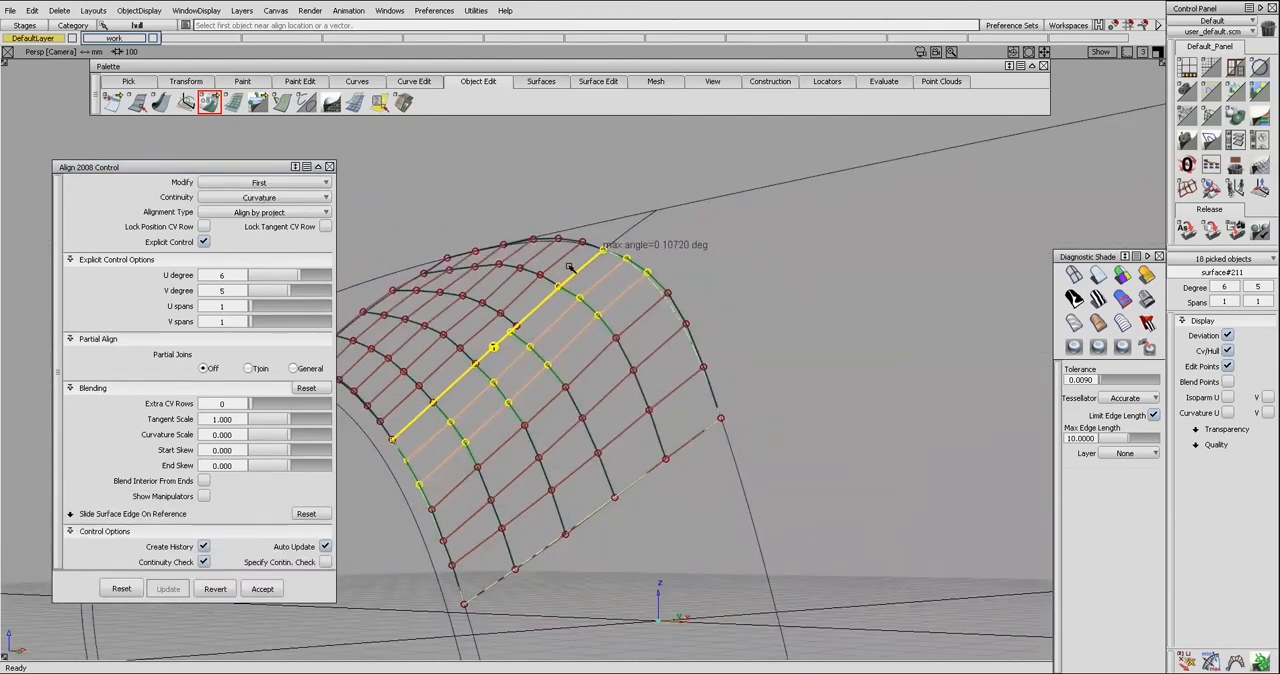
pyautogui.keyDown('alt'); pyautogui.keyDown('shift'); pyautogui.moveTo(497, 340); pyautogui.dragTo(325, 286); pyautogui.keyUp('shift'); pyautogui.keyUp('alt')
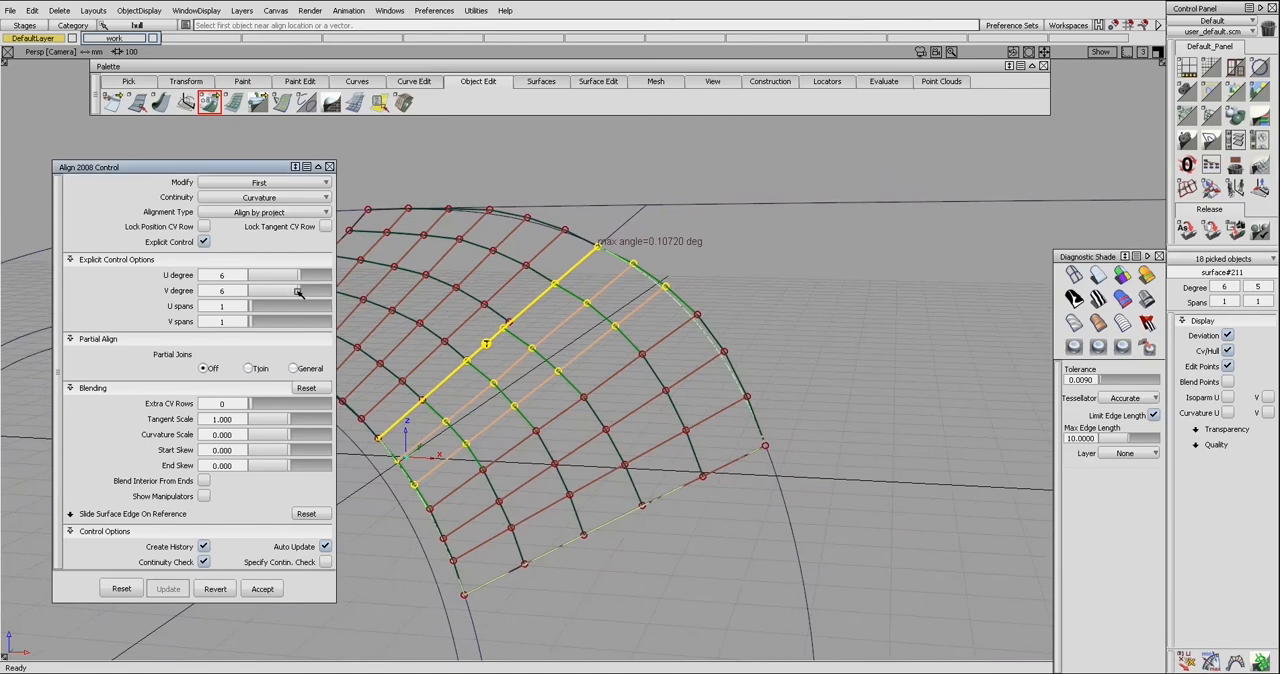
# Finish the surface#211 alignment, turn off the control point display and clear the selection
pyautogui.moveTo(298, 292); pyautogui.dragTo(297, 292)
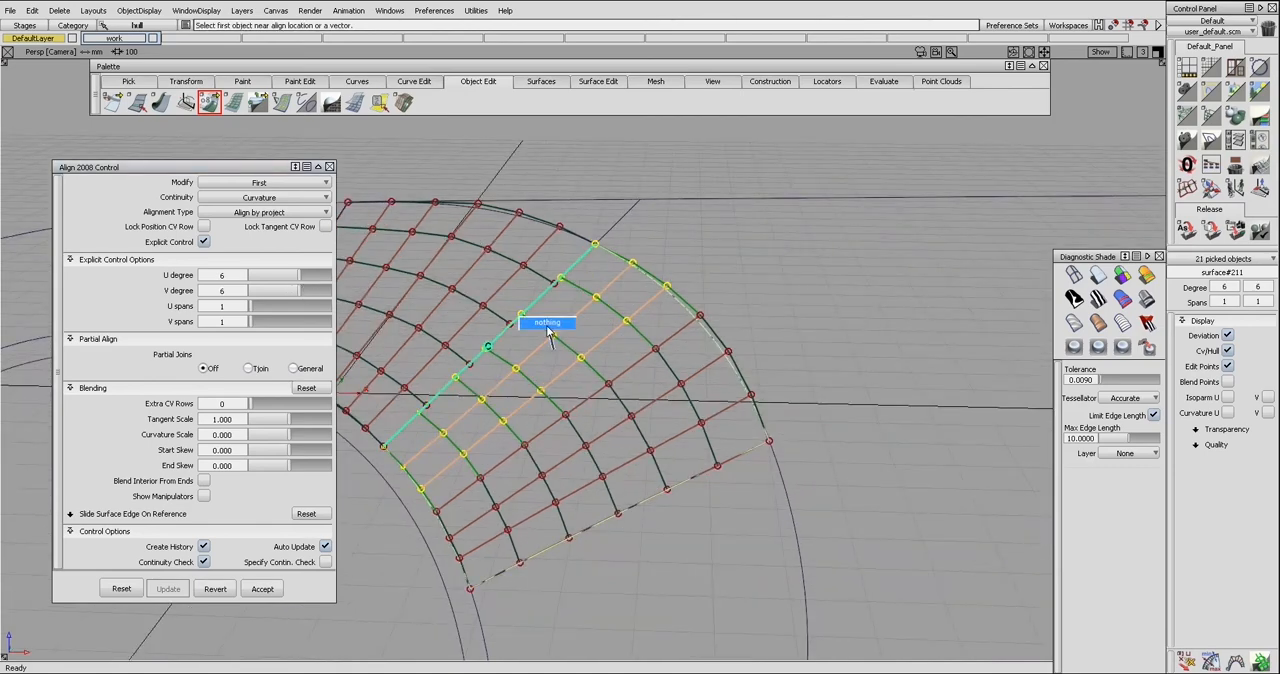
pyautogui.keyDown('alt'); pyautogui.keyDown('shift'); pyautogui.moveTo(543, 325); pyautogui.dragTo(565, 345); pyautogui.keyUp('shift'); pyautogui.keyUp('alt')
pyautogui.click(650, 286)
pyautogui.moveTo(578, 286)
pyautogui.keyDown('alt'); pyautogui.keyDown('shift'); pyautogui.mouseDown()
pyautogui.moveTo(511, 376)
pyautogui.moveTo(522, 338)
pyautogui.moveTo(602, 304)
pyautogui.moveTo(531, 284)
pyautogui.moveTo(541, 320)
pyautogui.moveTo(536, 306)
pyautogui.moveTo(578, 286)
pyautogui.moveTo(578, 298)
pyautogui.mouseUp(); pyautogui.keyUp('shift'); pyautogui.keyUp('alt')
pyautogui.hotkey('ctrl', 'z')
pyautogui.hotkey('ctrl', 'h')
pyautogui.press('Return')
# Open the options of the older Align tool and set its alignment type to Project
pyautogui.moveTo(214, 104); pyautogui.dragTo(212, 79)
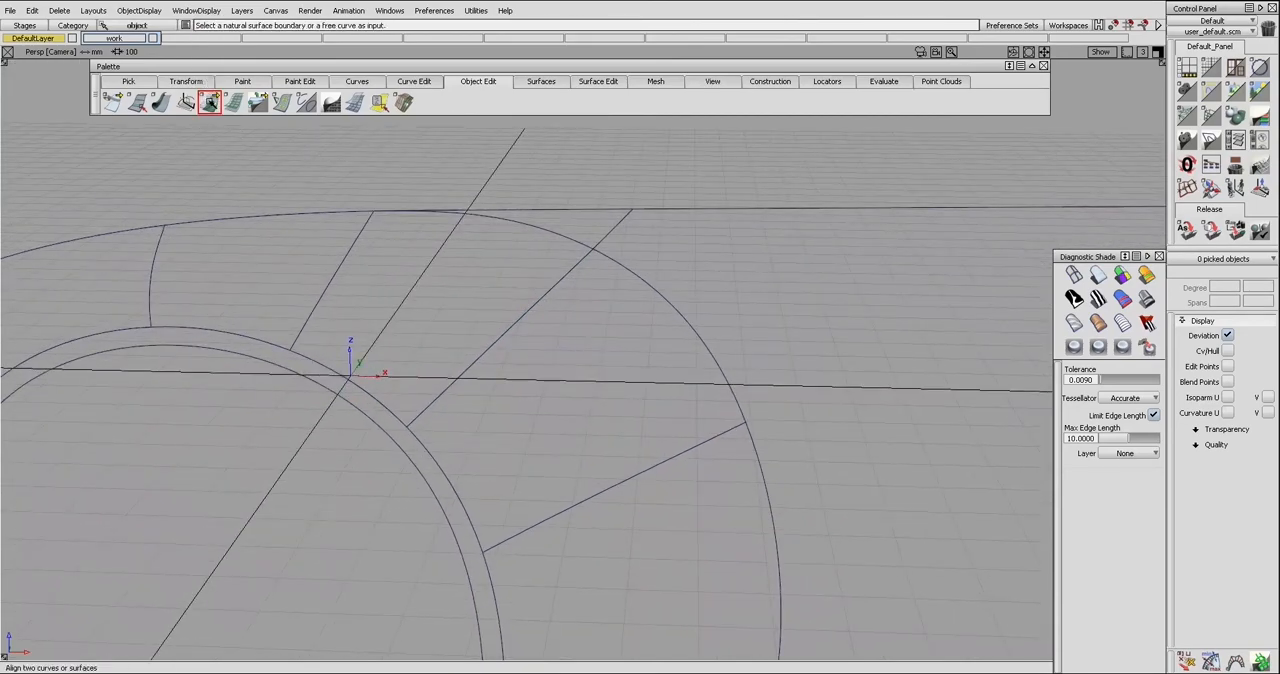
pyautogui.moveTo(809, 168); pyautogui.dragTo(237, 165)
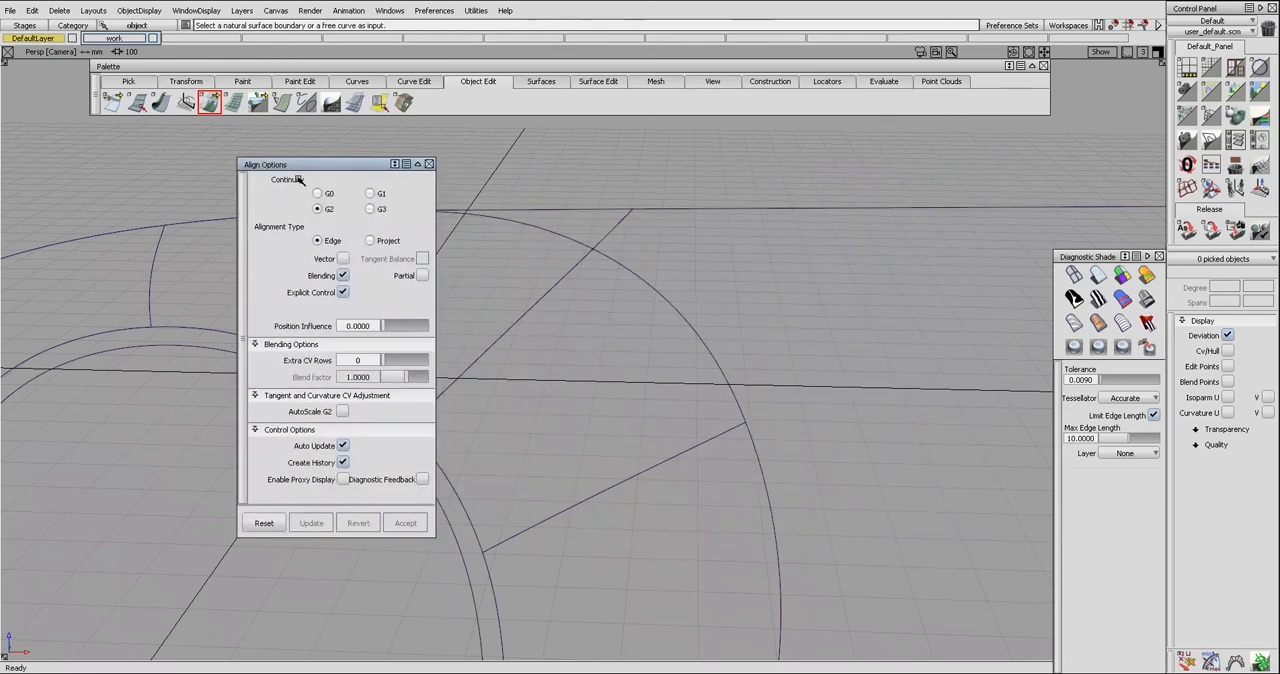
pyautogui.moveTo(379, 166); pyautogui.dragTo(281, 168)
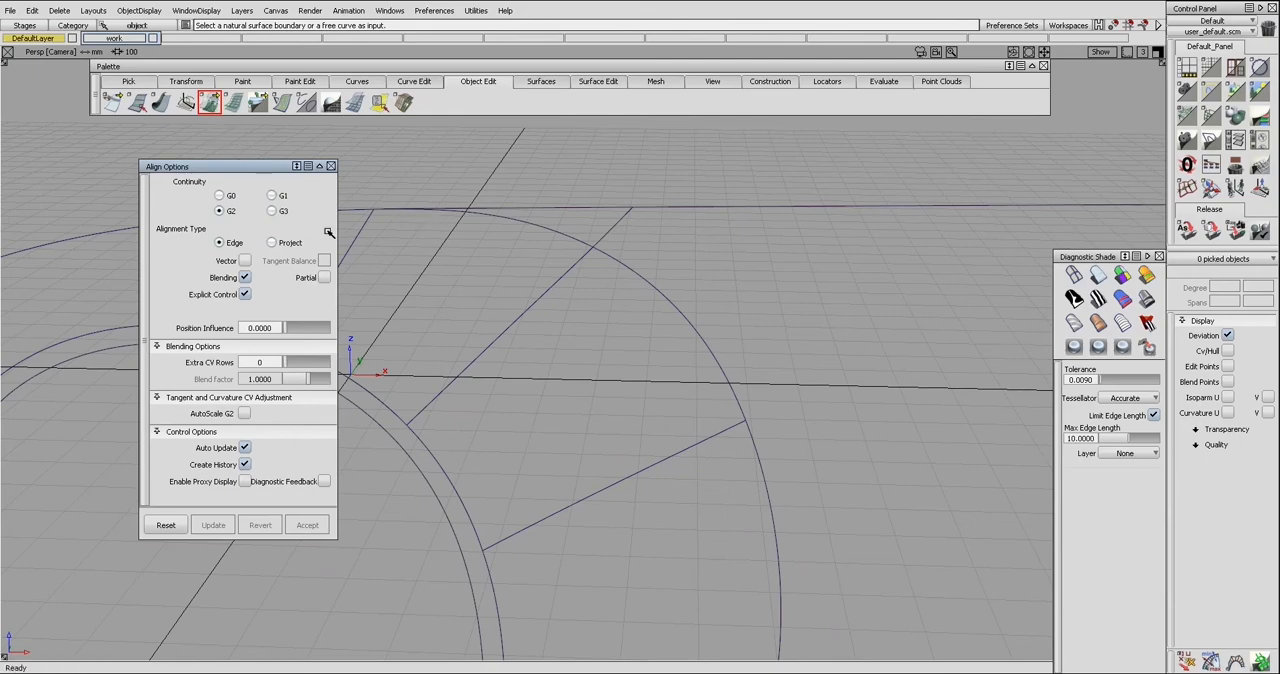
pyautogui.click(274, 243)
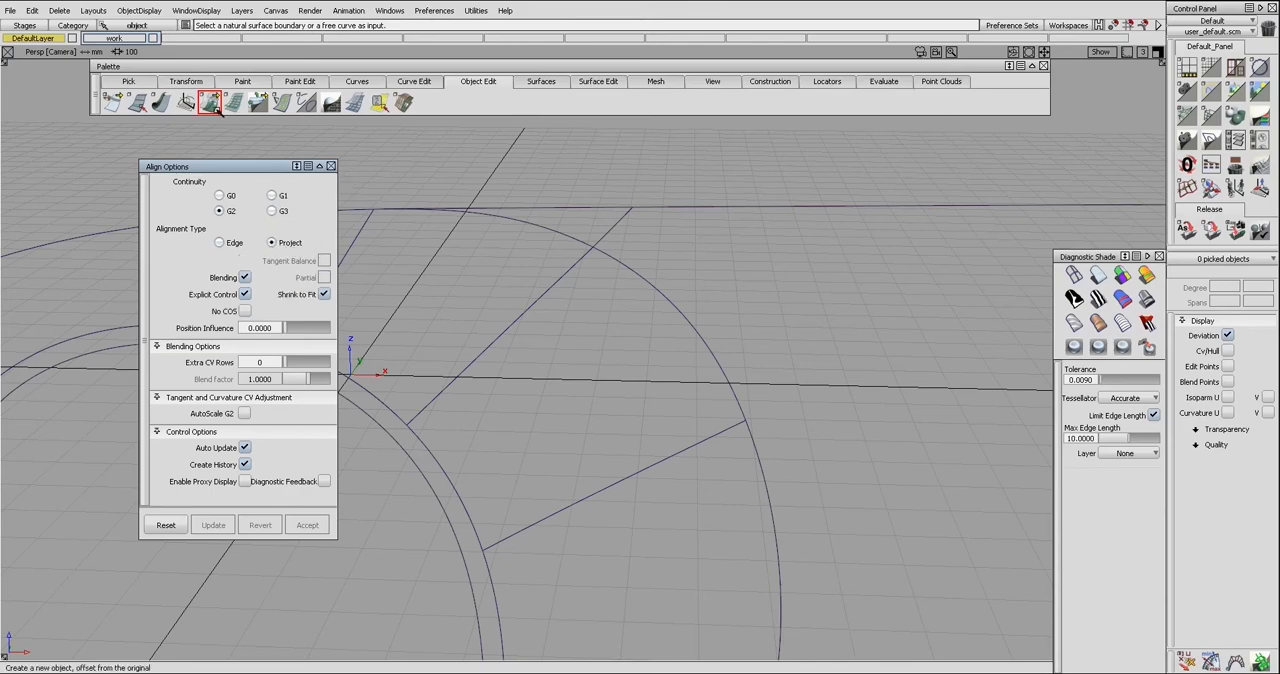
# Open the Align 2008 options for comparison, close them and return to the older Align options
pyautogui.moveTo(210, 102); pyautogui.dragTo(209, 52)
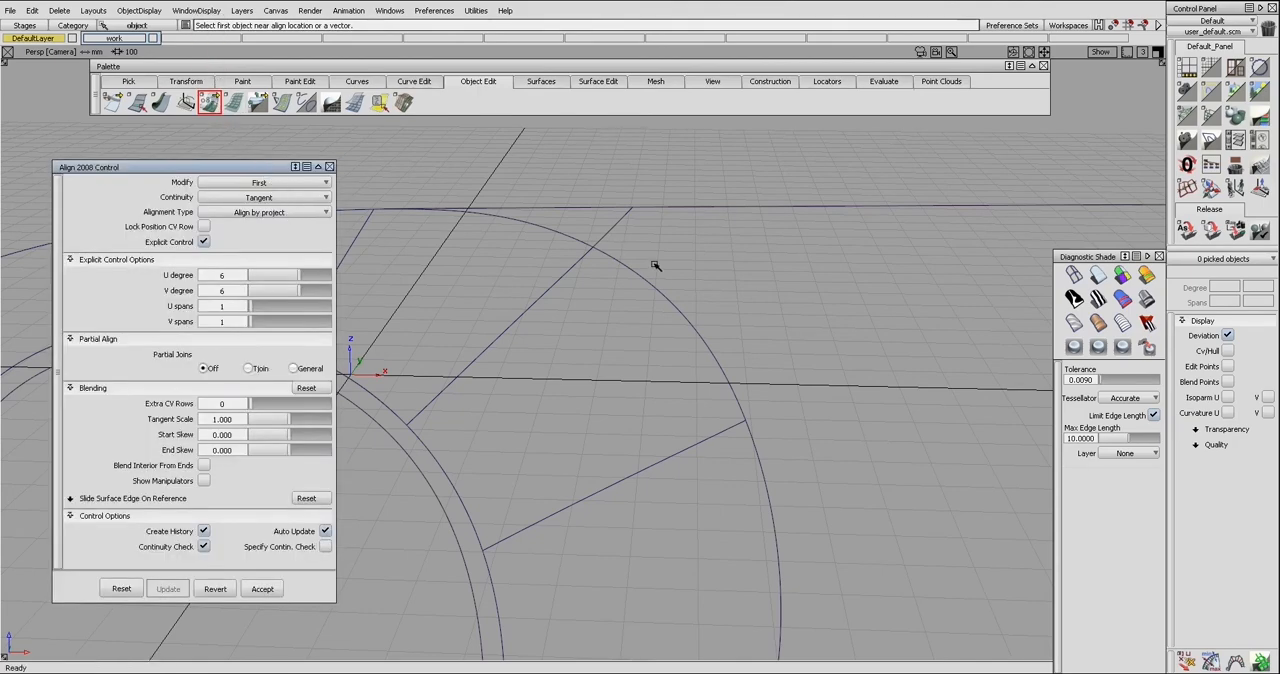
pyautogui.click(329, 166)
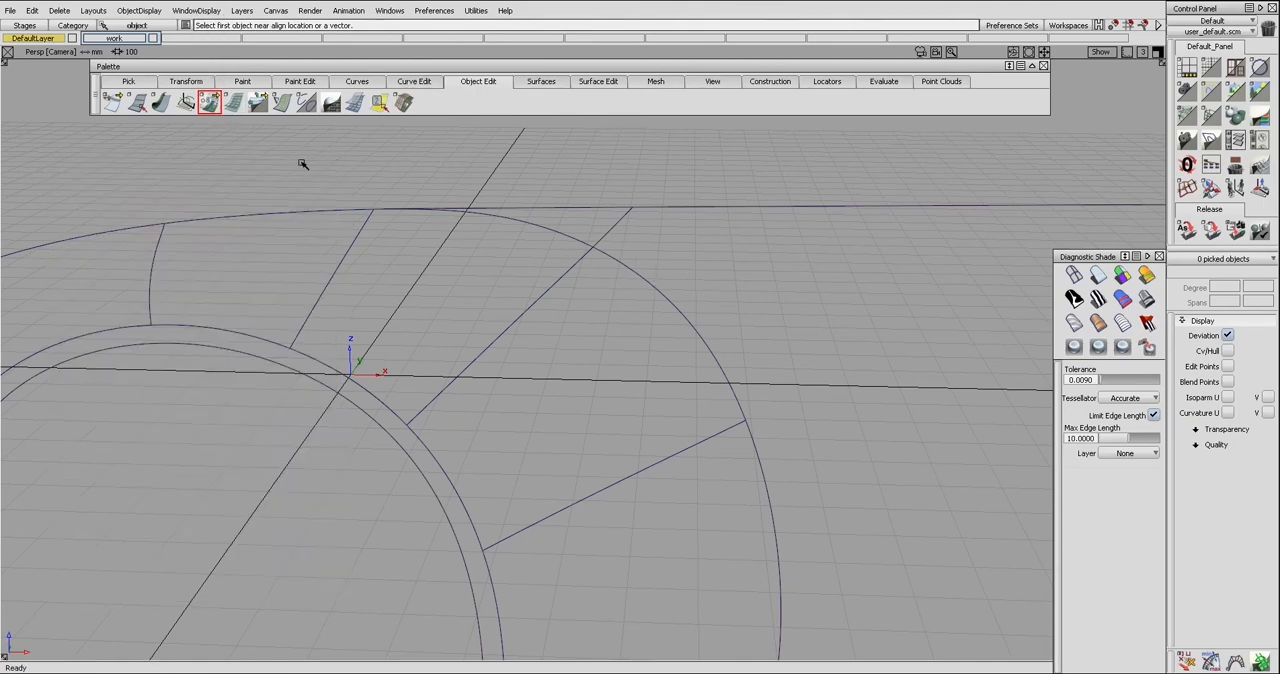
pyautogui.moveTo(211, 108); pyautogui.dragTo(211, 79)
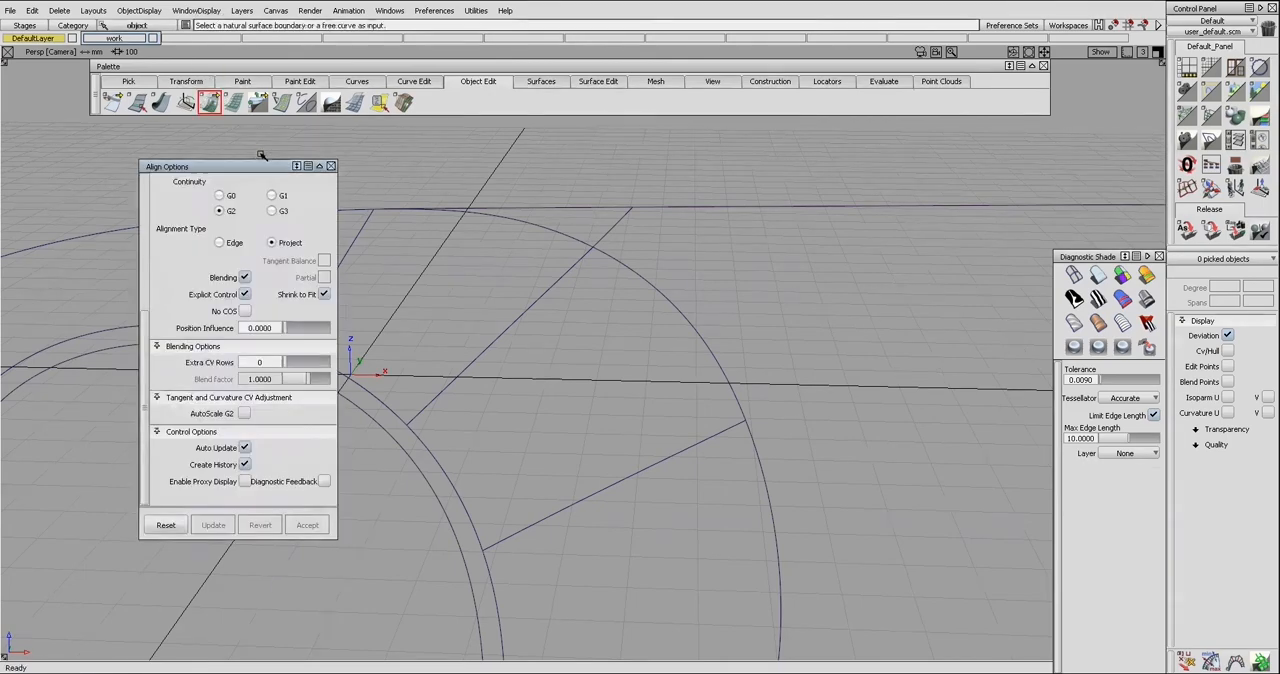
# Untrim the side surface and delete its curve-on-surface segment along surface#211's outer edge
pyautogui.click(645, 251)
pyautogui.hotkey('ctrl', 'u')
pyautogui.click(650, 294)
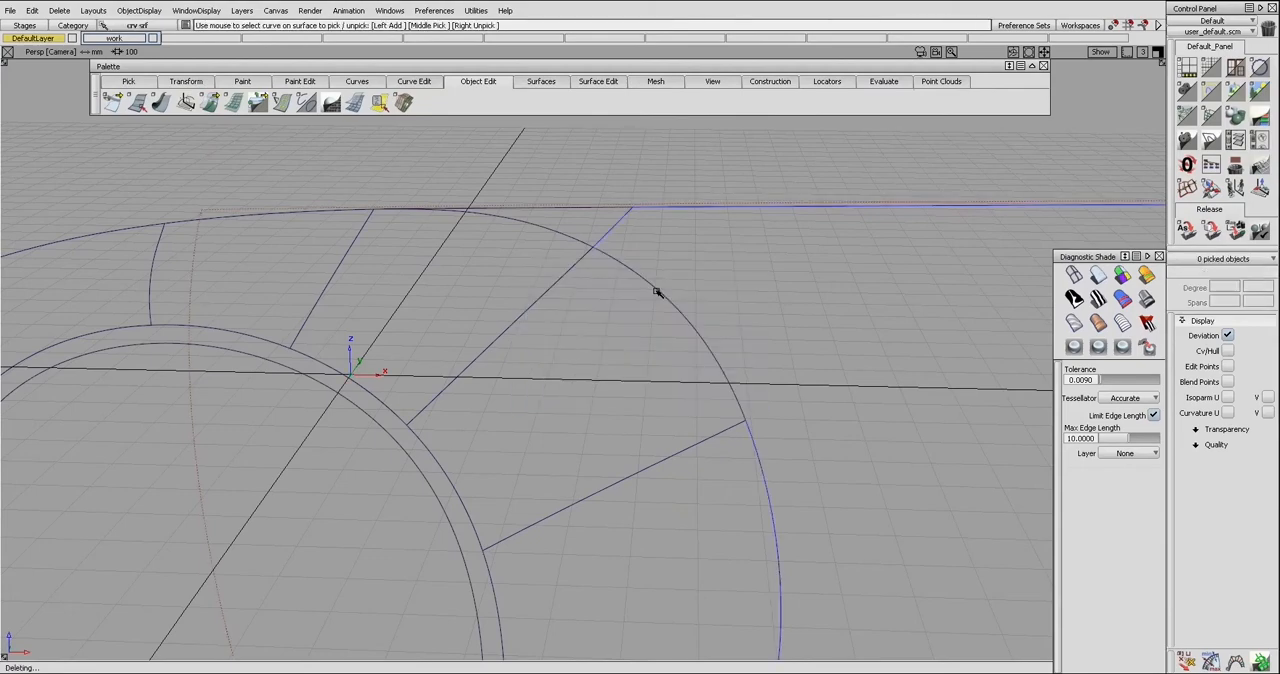
pyautogui.click(695, 311)
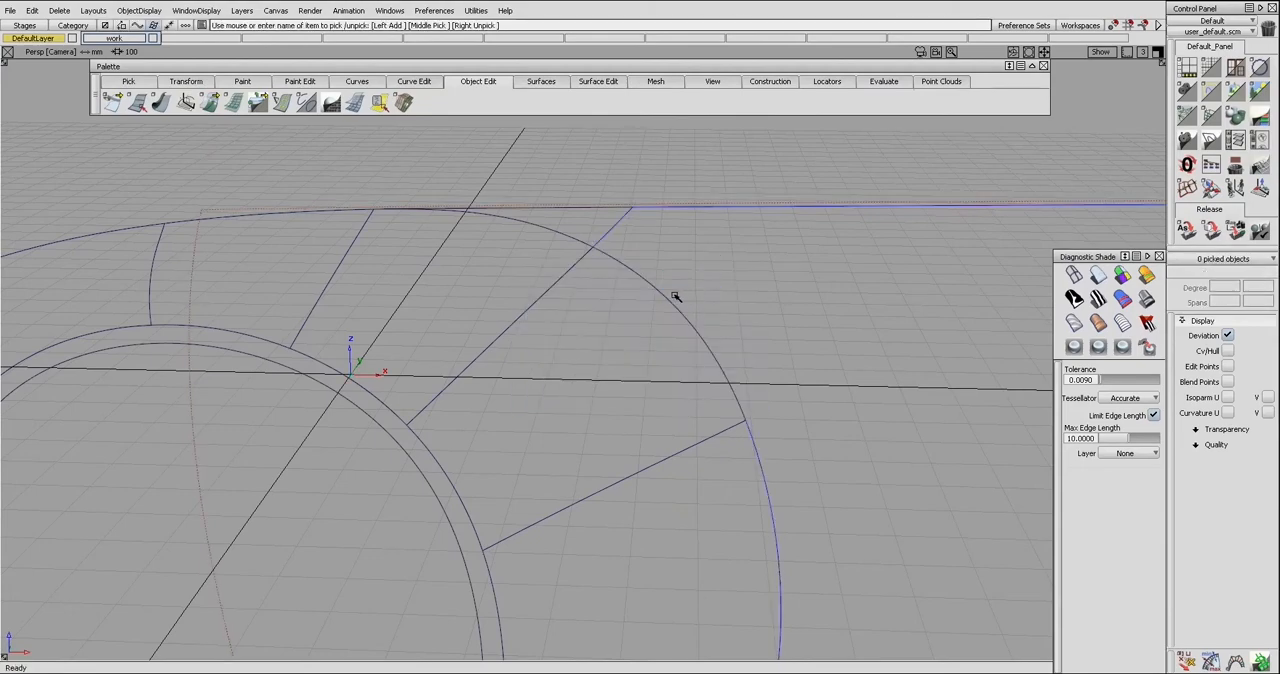
# Align surface#211's outer edge to the untrimmed side surface with G0 continuity and Project alignment
pyautogui.hotkey('ctrl', 'a')
pyautogui.click(673, 299)
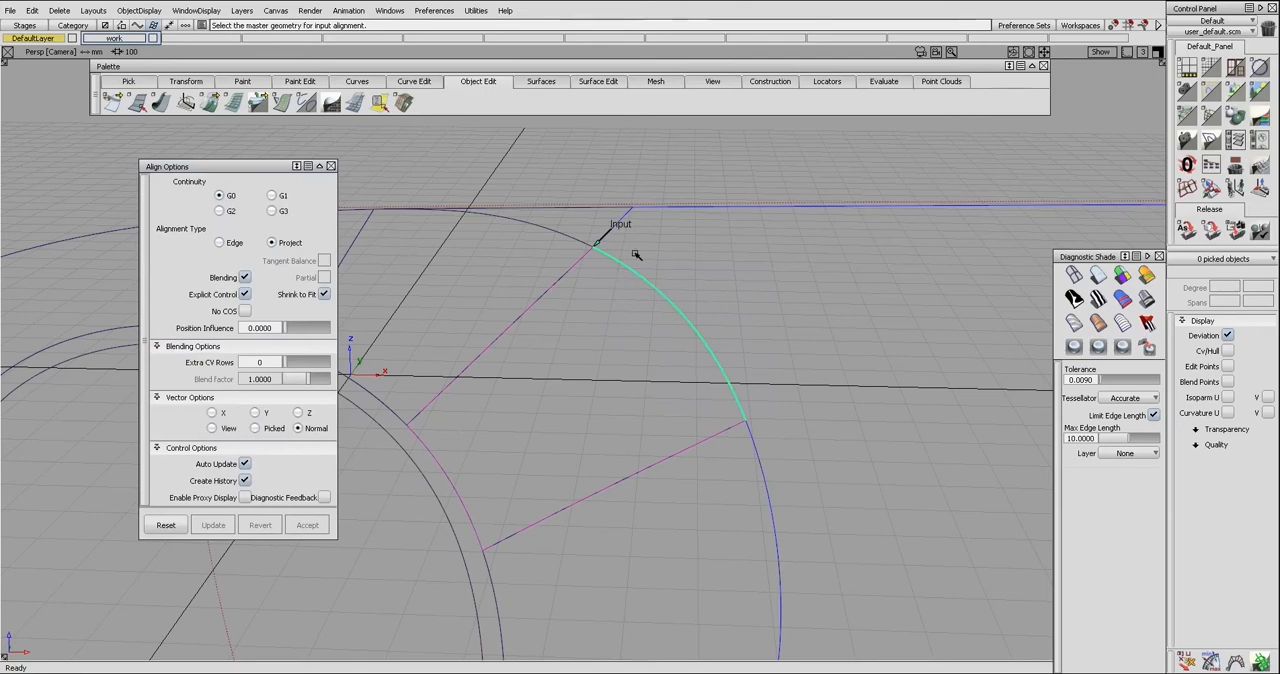
pyautogui.click(675, 293)
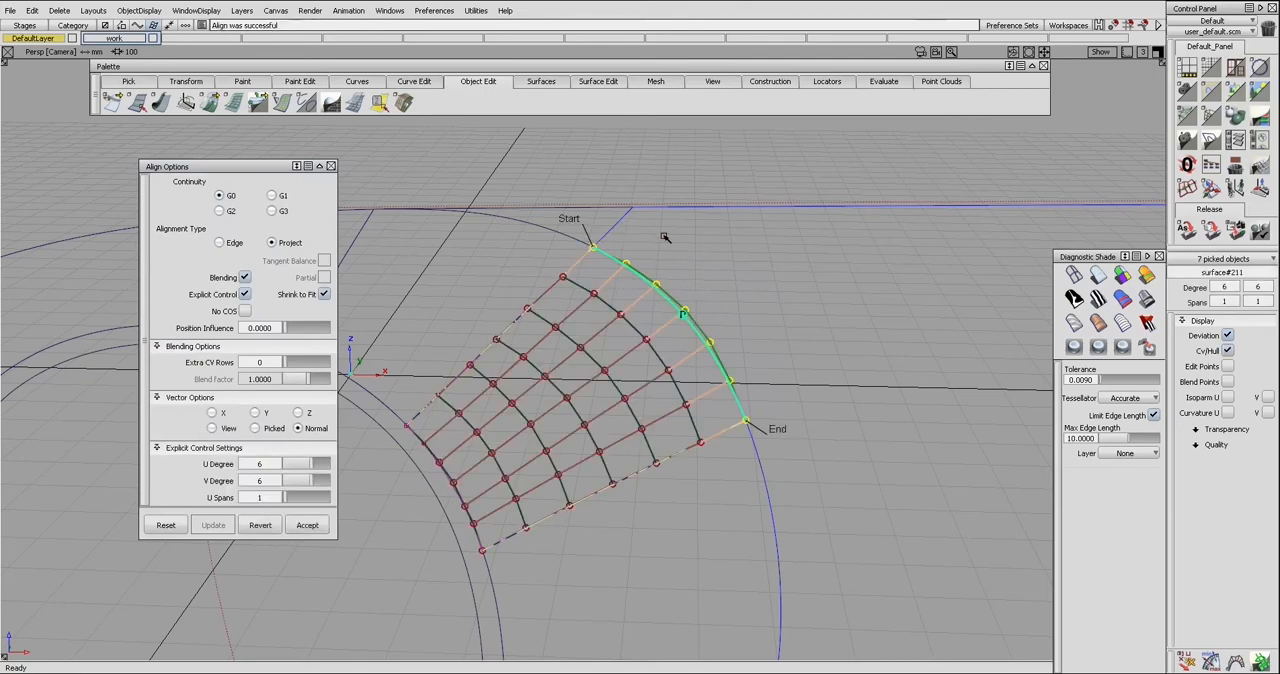
pyautogui.keyDown('ctrl'); pyautogui.keyDown('shift'); pyautogui.moveTo(675, 294); pyautogui.dragTo(665, 254); pyautogui.keyUp('shift'); pyautogui.keyUp('ctrl')
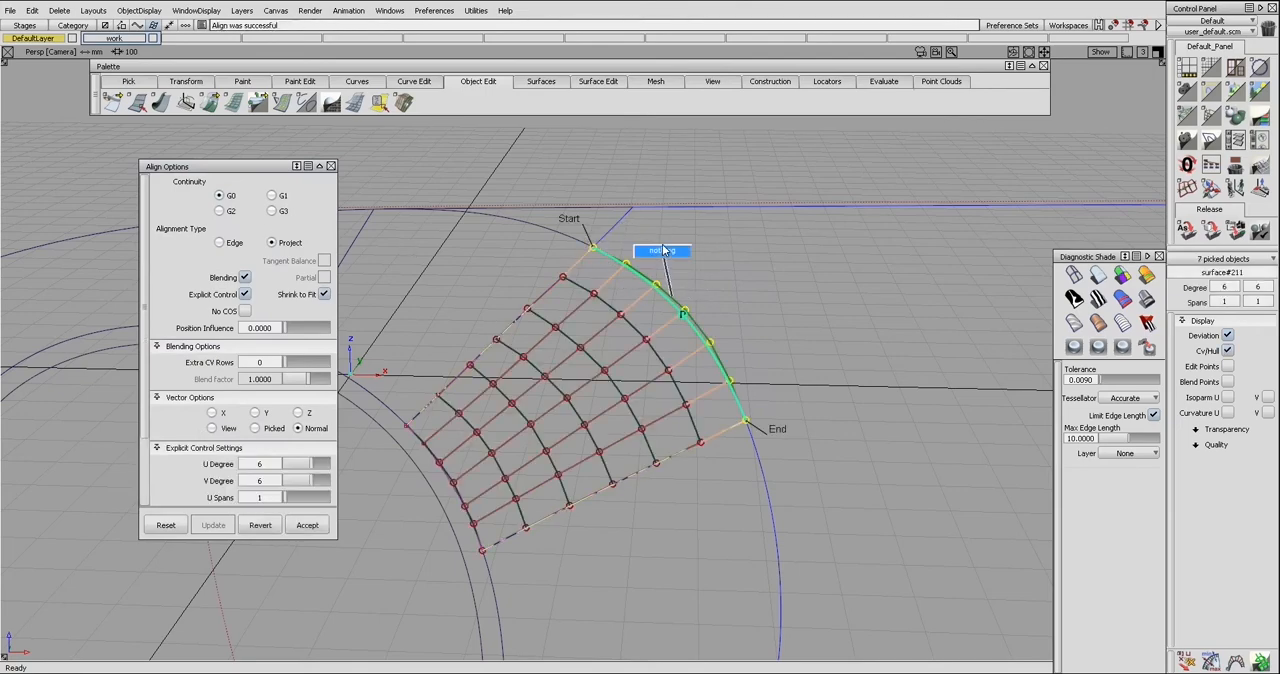
# Delete the curve on surface that the projected alignment created along surface#211's outer edge
pyautogui.hotkey('ctrl', 'shift', 'c')
pyautogui.click(693, 313)
pyautogui.press('Delete')
# Project surface#211's outer edge onto the side surface again, using Align with G0 continuity
pyautogui.keyDown('alt'); pyautogui.keyDown('shift'); pyautogui.moveTo(693, 313); pyautogui.dragTo(732, 304); pyautogui.keyUp('shift'); pyautogui.keyUp('alt')
pyautogui.keyDown('alt'); pyautogui.keyDown('shift'); pyautogui.moveTo(733, 305); pyautogui.dragTo(711, 306, button='middle'); pyautogui.keyUp('shift'); pyautogui.keyUp('alt')
pyautogui.keyDown('alt'); pyautogui.keyDown('shift'); pyautogui.moveTo(686, 292); pyautogui.dragTo(673, 285); pyautogui.keyUp('shift'); pyautogui.keyUp('alt')
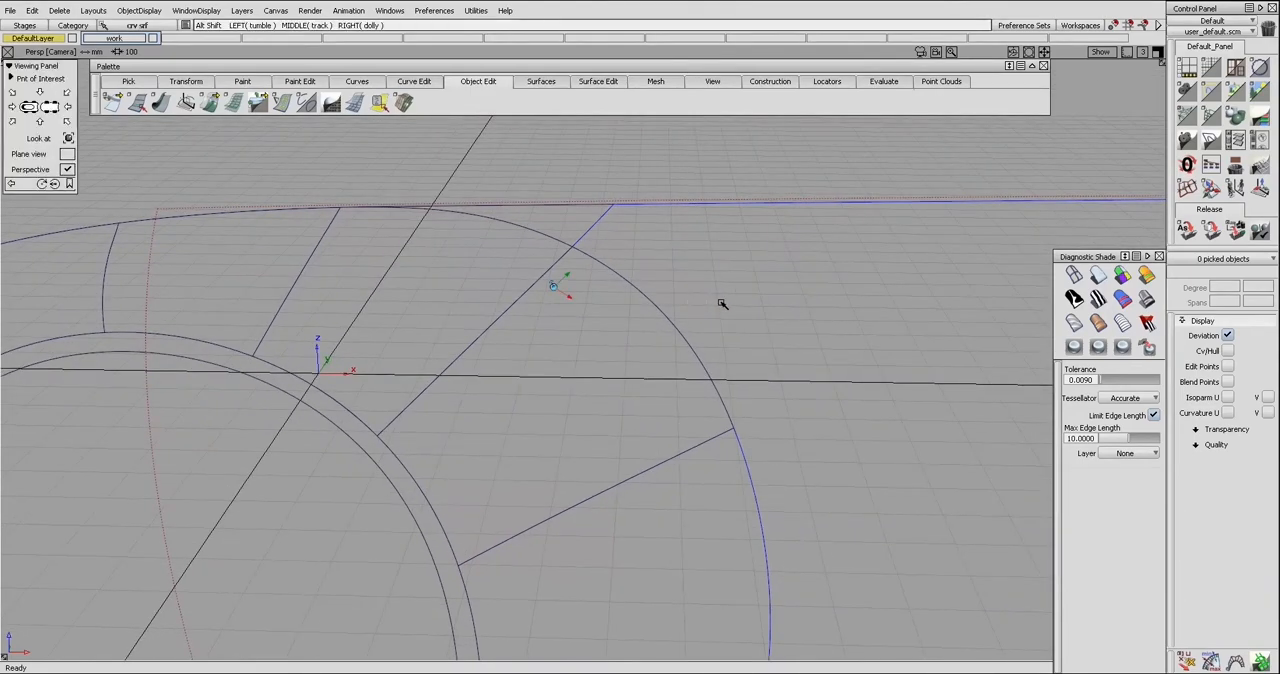
pyautogui.keyDown('alt'); pyautogui.keyDown('shift'); pyautogui.moveTo(722, 304); pyautogui.dragTo(697, 299, button='middle'); pyautogui.keyUp('shift'); pyautogui.keyUp('alt')
pyautogui.hotkey('ctrl', 'a')
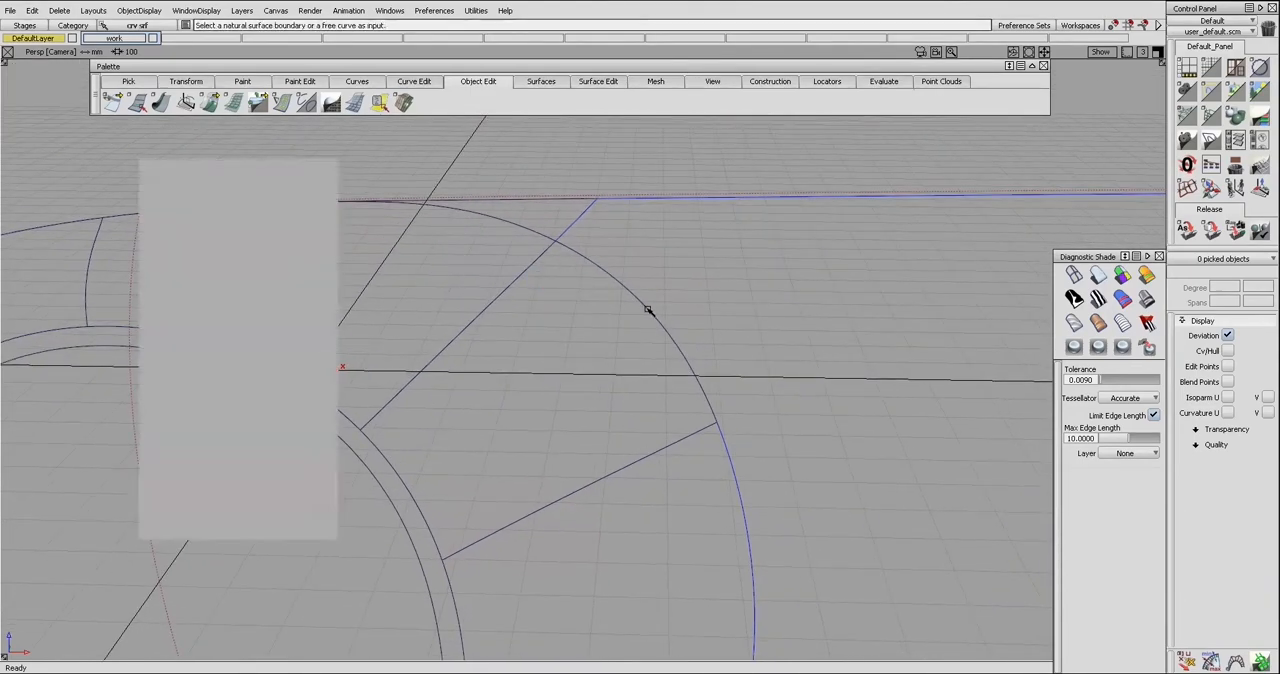
pyautogui.click(648, 309)
pyautogui.keyDown('alt'); pyautogui.keyDown('shift'); pyautogui.moveTo(696, 301); pyautogui.dragTo(676, 303, button='middle'); pyautogui.keyUp('shift'); pyautogui.keyUp('alt')
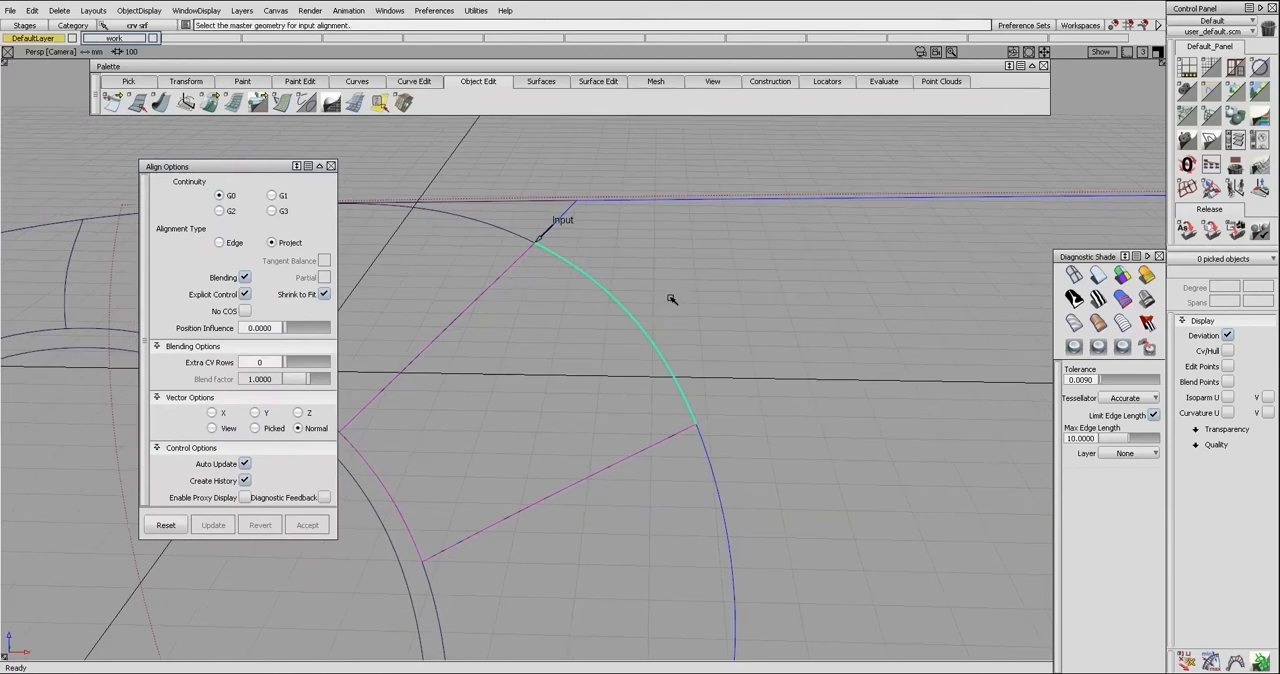
pyautogui.click(629, 304)
# Isolate the untrimmed side surface rail_surf#95 in the view
pyautogui.keyDown('alt'); pyautogui.keyDown('shift'); pyautogui.moveTo(626, 290); pyautogui.dragTo(628, 300); pyautogui.keyUp('shift'); pyautogui.keyUp('alt')
pyautogui.moveTo(629, 285)
pyautogui.keyDown('ctrl'); pyautogui.keyDown('shift'); pyautogui.mouseDown()
pyautogui.moveTo(629, 302)
pyautogui.moveTo(610, 296)
pyautogui.moveTo(661, 317)
pyautogui.moveTo(668, 281)
pyautogui.moveTo(646, 283)
pyautogui.mouseUp(); pyautogui.keyUp('shift'); pyautogui.keyUp('ctrl')
pyautogui.click(634, 314)
pyautogui.press('Delete')
pyautogui.press('Return')
pyautogui.click(648, 309)
pyautogui.hotkey('alt', 'h')
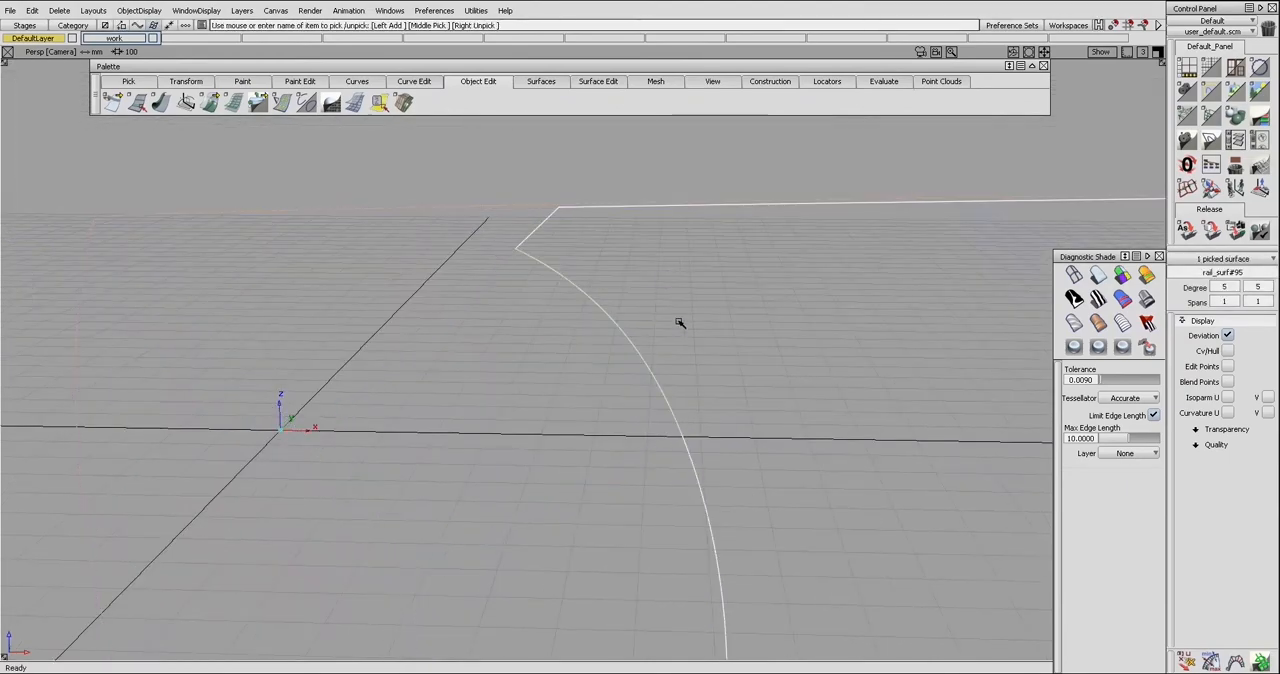
# Trim the side surface along its curves on surface and show all hidden surfaces again
pyautogui.keyDown('ctrl'); pyautogui.keyDown('shift'); pyautogui.moveTo(679, 323); pyautogui.dragTo(652, 339); pyautogui.keyUp('shift'); pyautogui.keyUp('ctrl')
pyautogui.press('Delete')
pyautogui.press('Return')
pyautogui.moveTo(657, 309)
pyautogui.keyDown('ctrl'); pyautogui.keyDown('shift'); pyautogui.mouseDown()
pyautogui.moveTo(663, 325)
pyautogui.moveTo(586, 317)
pyautogui.moveTo(634, 269)
pyautogui.moveTo(655, 286)
pyautogui.moveTo(643, 282)
pyautogui.moveTo(640, 300)
pyautogui.mouseUp(); pyautogui.keyUp('shift'); pyautogui.keyUp('ctrl')
pyautogui.click(661, 324)
pyautogui.press('space')
pyautogui.hotkey('alt', 'h')
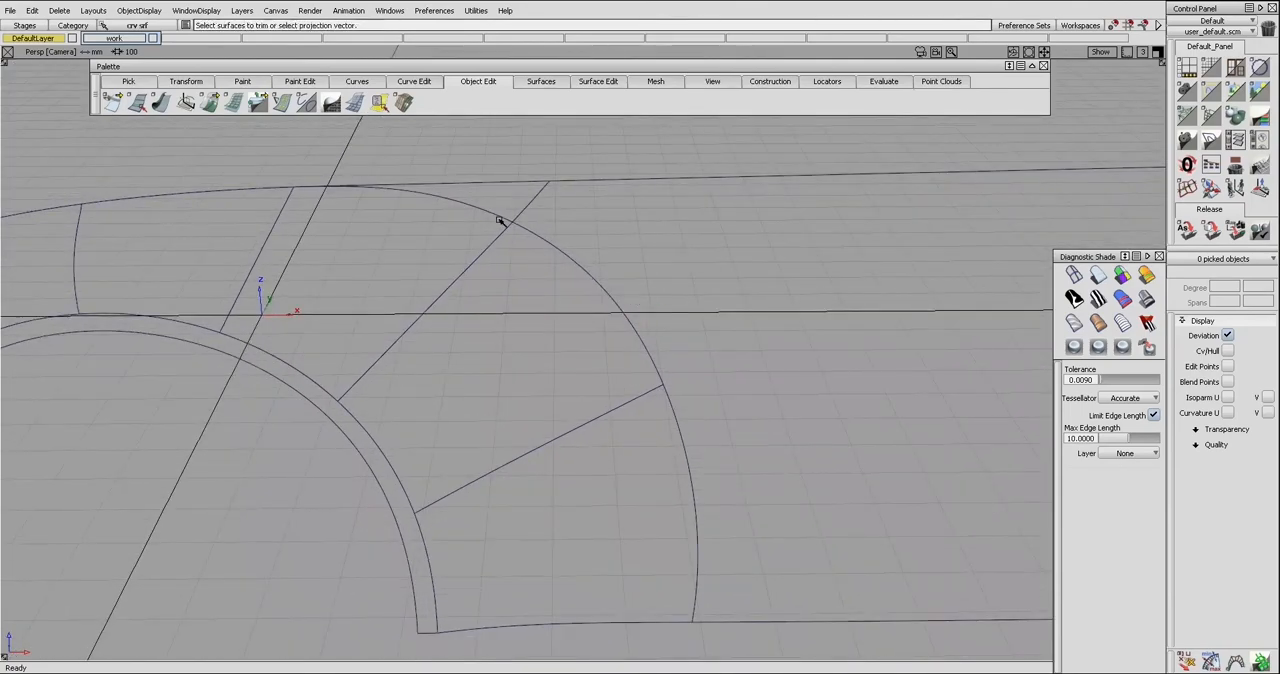
# Display surface#211's control points and isolate it together with the adjacent arch patch
pyautogui.moveTo(209, 101); pyautogui.dragTo(211, 57)
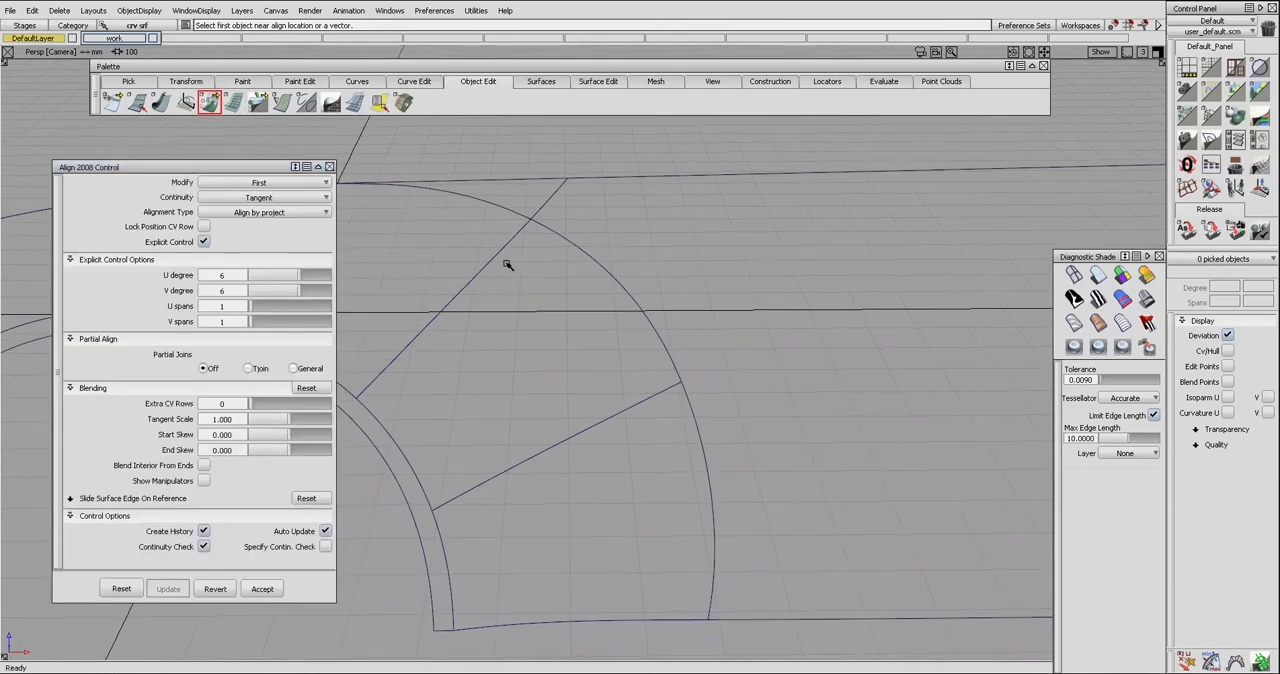
pyautogui.keyDown('ctrl'); pyautogui.keyDown('shift'); pyautogui.moveTo(522, 252); pyautogui.dragTo(483, 290); pyautogui.keyUp('shift'); pyautogui.keyUp('ctrl')
pyautogui.click(483, 290)
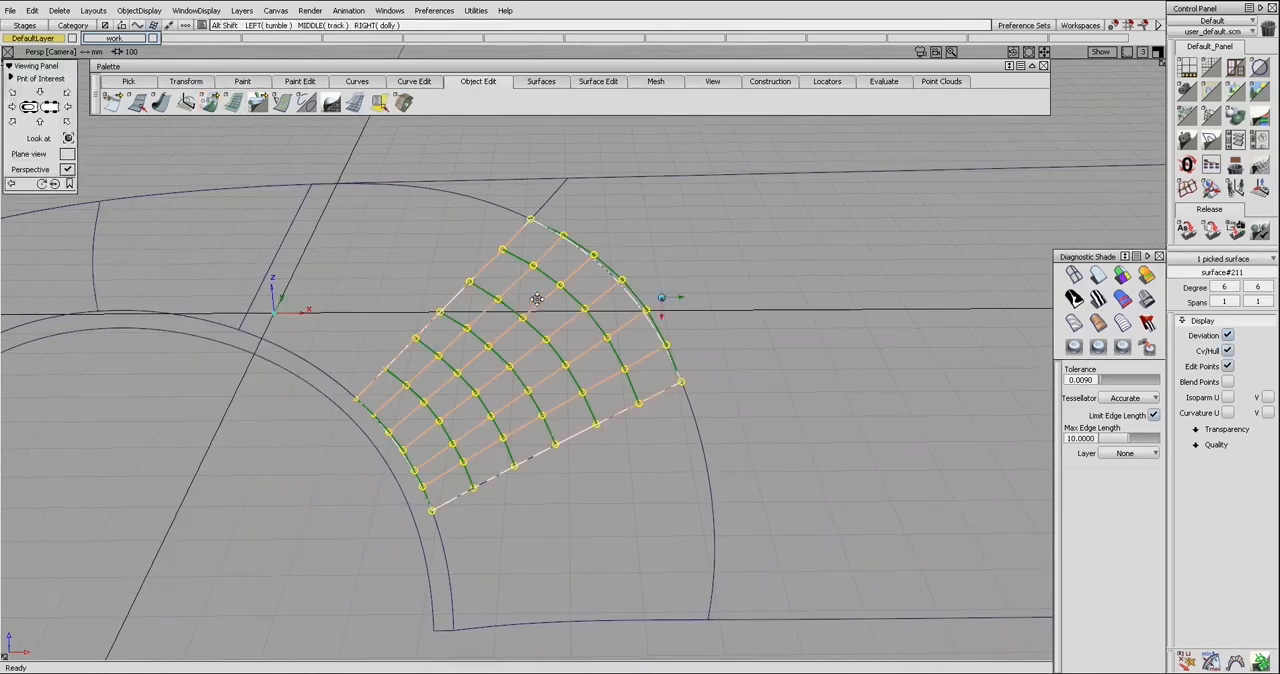
pyautogui.keyDown('alt'); pyautogui.keyDown('shift'); pyautogui.moveTo(505, 293); pyautogui.dragTo(533, 298, button='middle'); pyautogui.keyUp('shift'); pyautogui.keyUp('alt')
pyautogui.click(489, 268)
pyautogui.hotkey('alt', 'h')
pyautogui.keyDown('ctrl'); pyautogui.keyDown('shift'); pyautogui.moveTo(490, 272); pyautogui.dragTo(498, 289); pyautogui.keyUp('shift'); pyautogui.keyUp('ctrl')
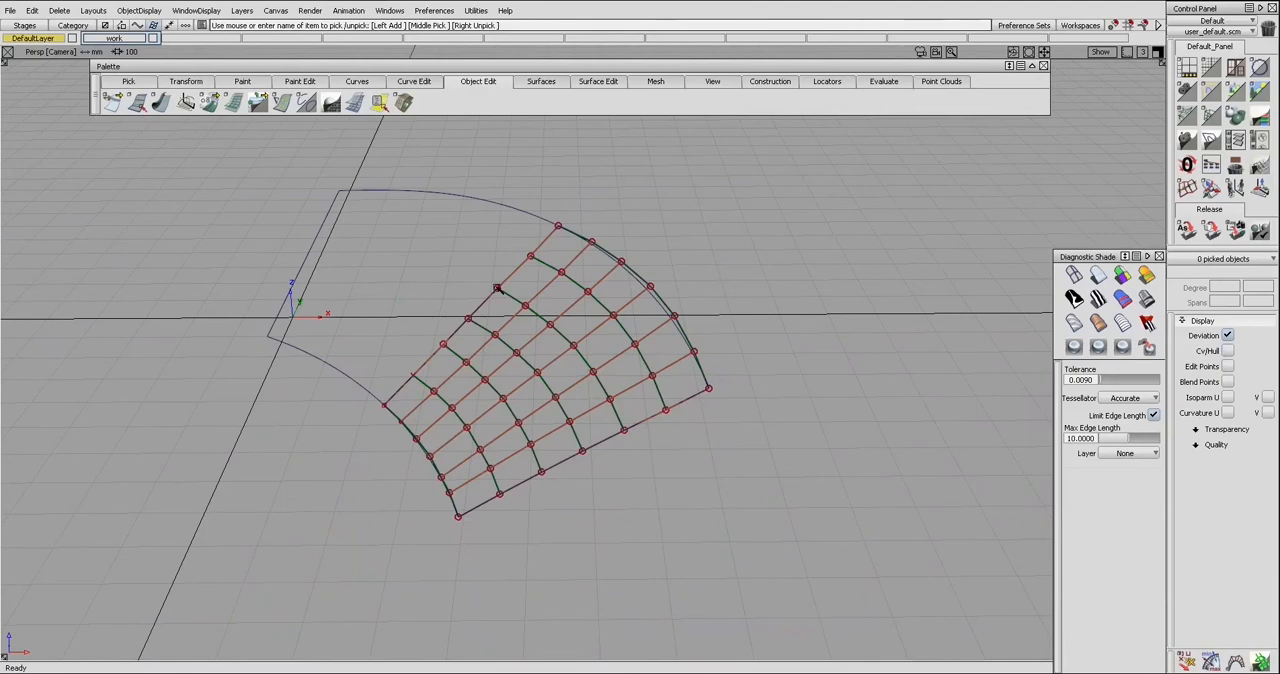
# Move control points on surface#211's shared edge slightly out of place relative to the adjacent arch patch
pyautogui.keyDown('alt'); pyautogui.keyDown('shift'); pyautogui.moveTo(474, 281); pyautogui.dragTo(486, 278, button='right'); pyautogui.keyUp('shift'); pyautogui.keyUp('alt')
pyautogui.keyDown('alt'); pyautogui.keyDown('shift'); pyautogui.moveTo(512, 278); pyautogui.dragTo(552, 281, button='middle'); pyautogui.keyUp('shift'); pyautogui.keyUp('alt')
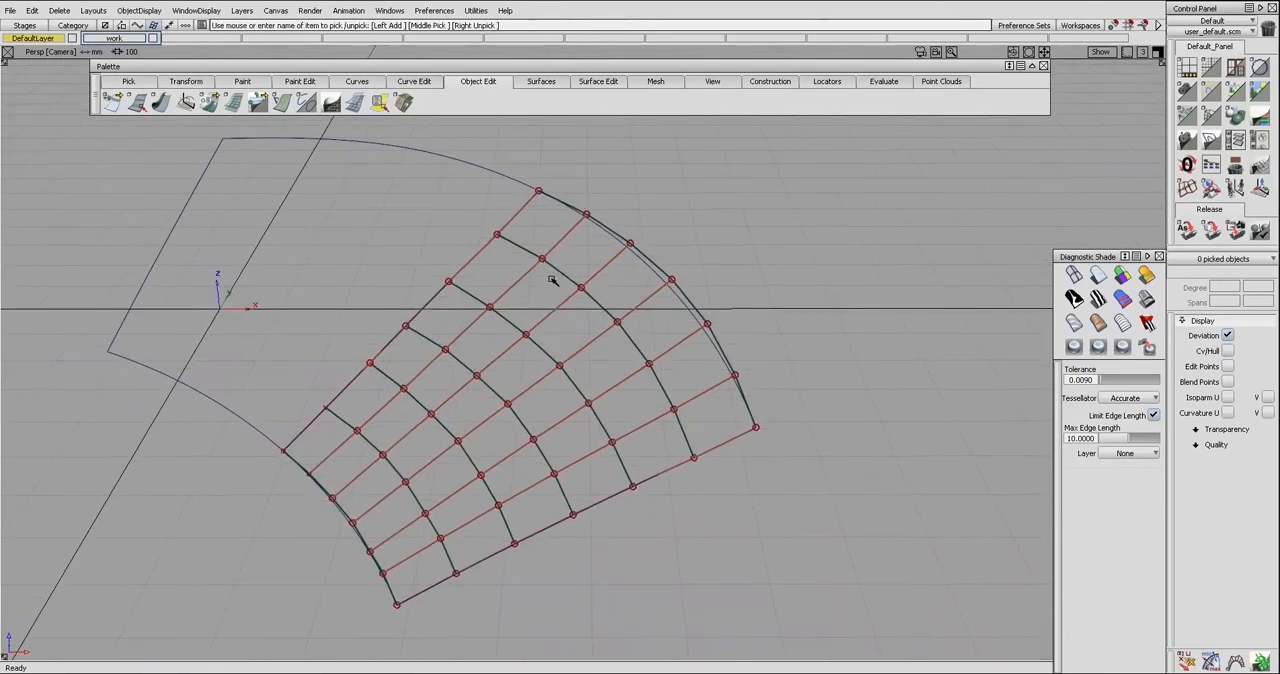
pyautogui.keyDown('ctrl'); pyautogui.keyDown('shift'); pyautogui.moveTo(446, 292); pyautogui.dragTo(474, 291); pyautogui.keyUp('shift'); pyautogui.keyUp('ctrl')
pyautogui.moveTo(443, 267); pyautogui.dragTo(472, 290)
pyautogui.keyDown('ctrl'); pyautogui.keyDown('shift'); pyautogui.moveTo(473, 285); pyautogui.dragTo(467, 311, button='middle'); pyautogui.keyUp('shift'); pyautogui.keyUp('ctrl')
pyautogui.keyDown('ctrl'); pyautogui.click(411, 323); pyautogui.keyUp('ctrl')
pyautogui.moveTo(467, 311); pyautogui.dragTo(446, 314)
pyautogui.keyDown('alt'); pyautogui.keyDown('shift'); pyautogui.moveTo(536, 313); pyautogui.dragTo(520, 313, button='right'); pyautogui.keyUp('shift'); pyautogui.keyUp('alt')
pyautogui.keyDown('ctrl'); pyautogui.keyDown('shift'); pyautogui.moveTo(528, 280); pyautogui.dragTo(528, 251); pyautogui.keyUp('shift'); pyautogui.keyUp('ctrl')
pyautogui.keyDown('ctrl'); pyautogui.keyDown('shift'); pyautogui.moveTo(528, 316); pyautogui.dragTo(555, 317); pyautogui.keyUp('shift'); pyautogui.keyUp('ctrl')
pyautogui.moveTo(553, 319)
pyautogui.keyDown('ctrl'); pyautogui.keyDown('shift'); pyautogui.mouseDown(button='middle')
pyautogui.moveTo(527, 345)
pyautogui.moveTo(560, 334)
pyautogui.mouseUp(button='middle'); pyautogui.keyUp('shift'); pyautogui.keyUp('ctrl')
pyautogui.moveTo(553, 329); pyautogui.dragTo(592, 340)
pyautogui.click(578, 335)
pyautogui.keyDown('ctrl'); pyautogui.keyDown('shift'); pyautogui.moveTo(538, 367); pyautogui.dragTo(568, 348, button='middle'); pyautogui.keyUp('shift'); pyautogui.keyUp('ctrl')
pyautogui.moveTo(580, 347); pyautogui.dragTo(568, 349)
# Align surface#211 to the adjacent patch with Position continuity and Align by project, turning Explicit Control and partial joins off
pyautogui.press('a')
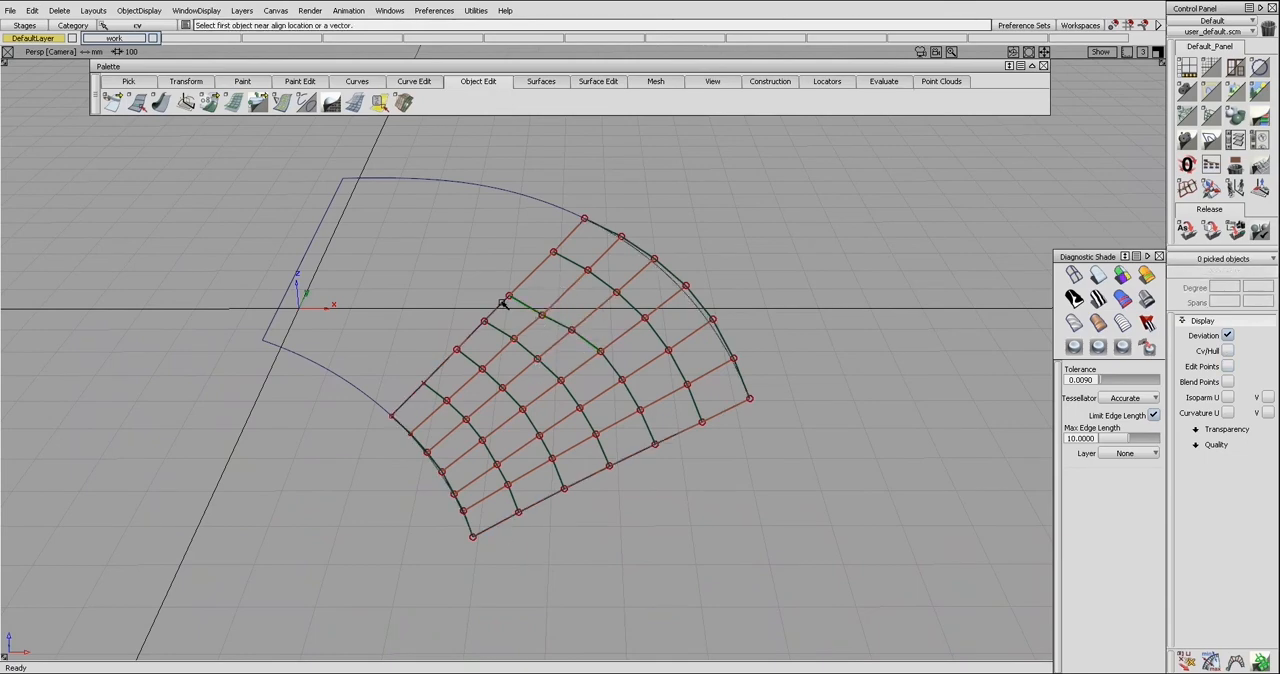
pyautogui.click(503, 304)
pyautogui.click(502, 312)
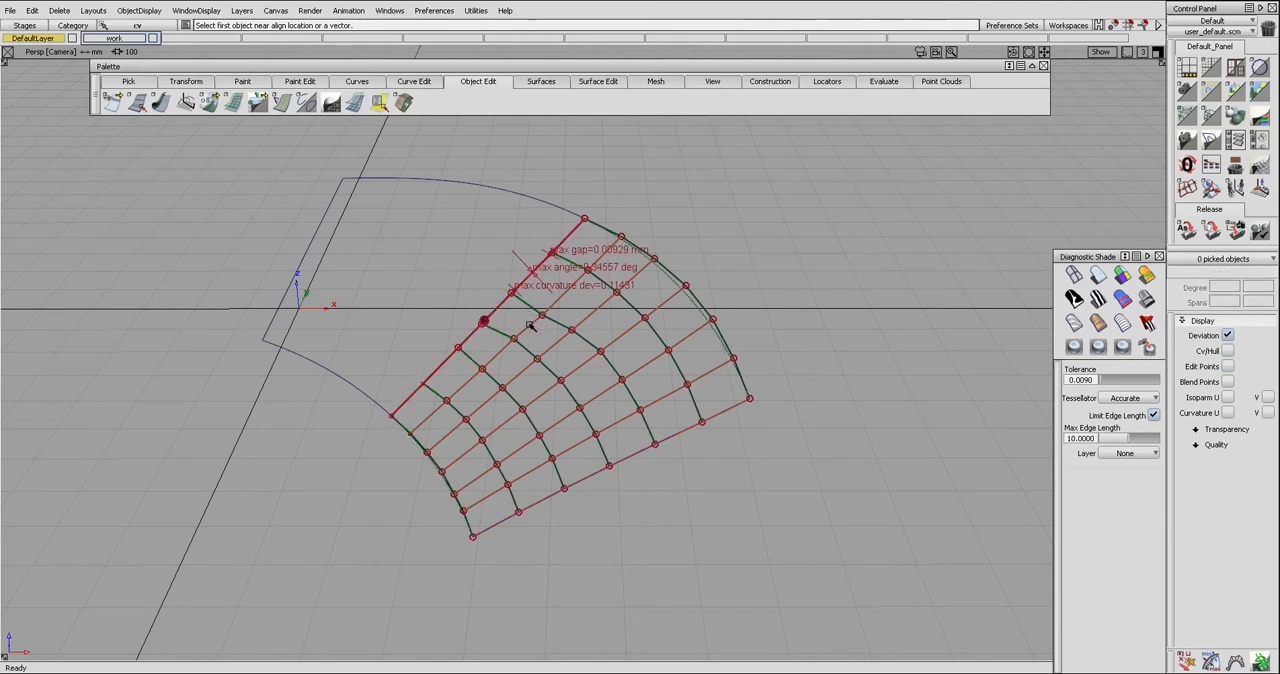
pyautogui.click(480, 322)
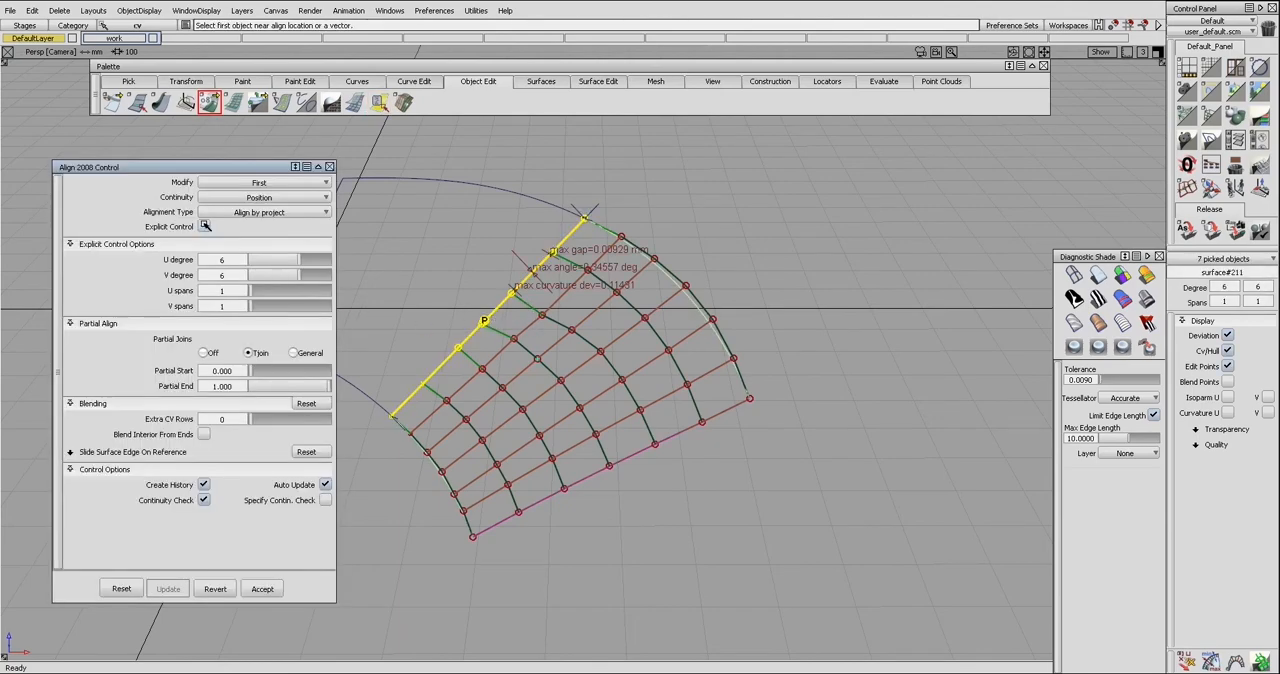
pyautogui.click(204, 226)
pyautogui.click(203, 273)
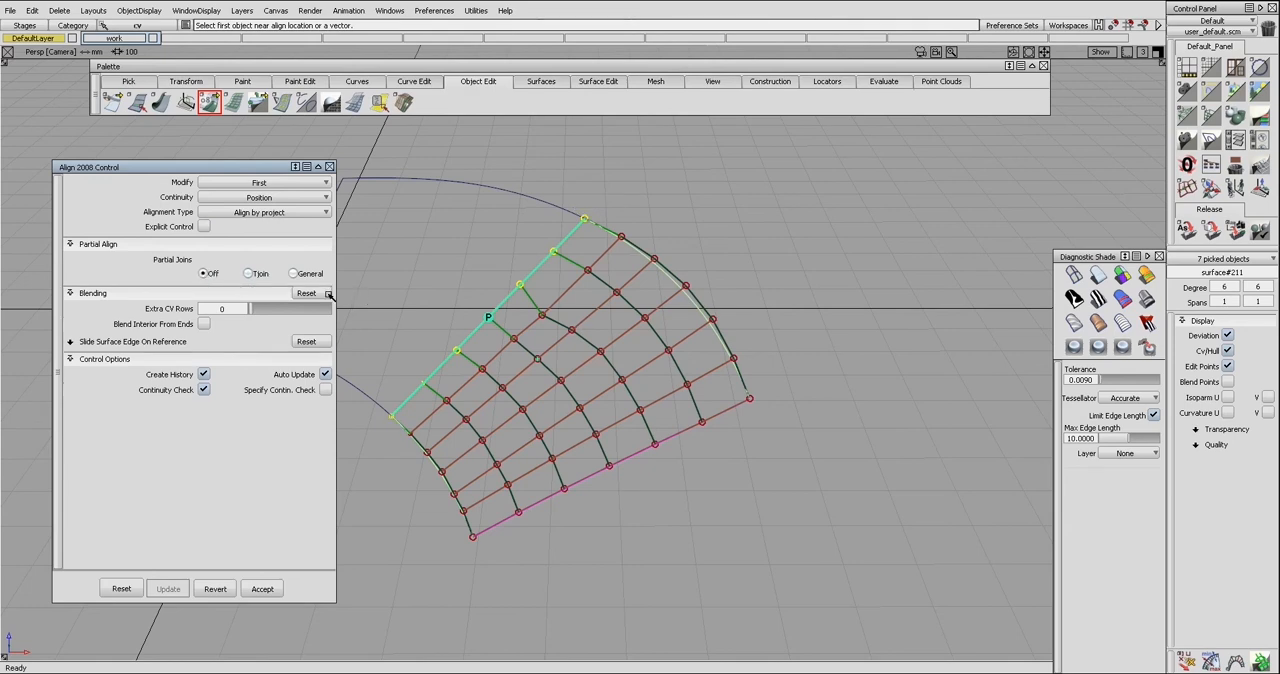
# Raise the Extra CV Rows of the surface#211 alignment step by step to 5
pyautogui.click(257, 311)
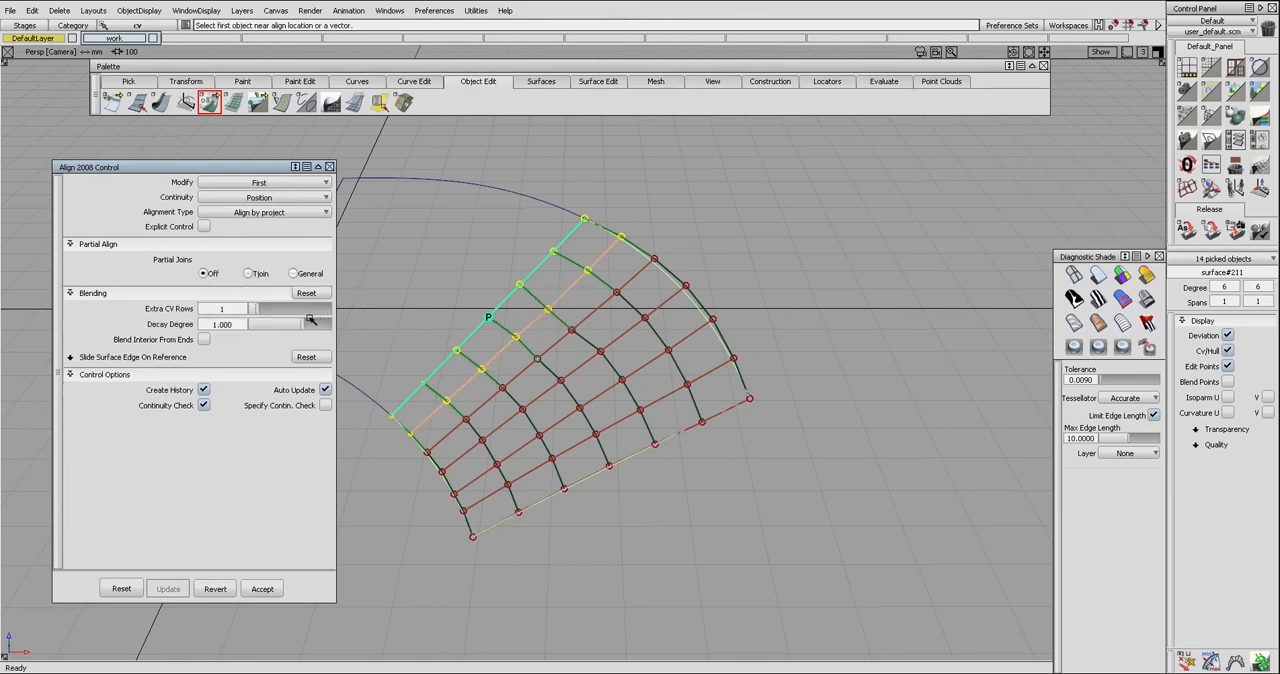
pyautogui.click(266, 312)
pyautogui.click(274, 313)
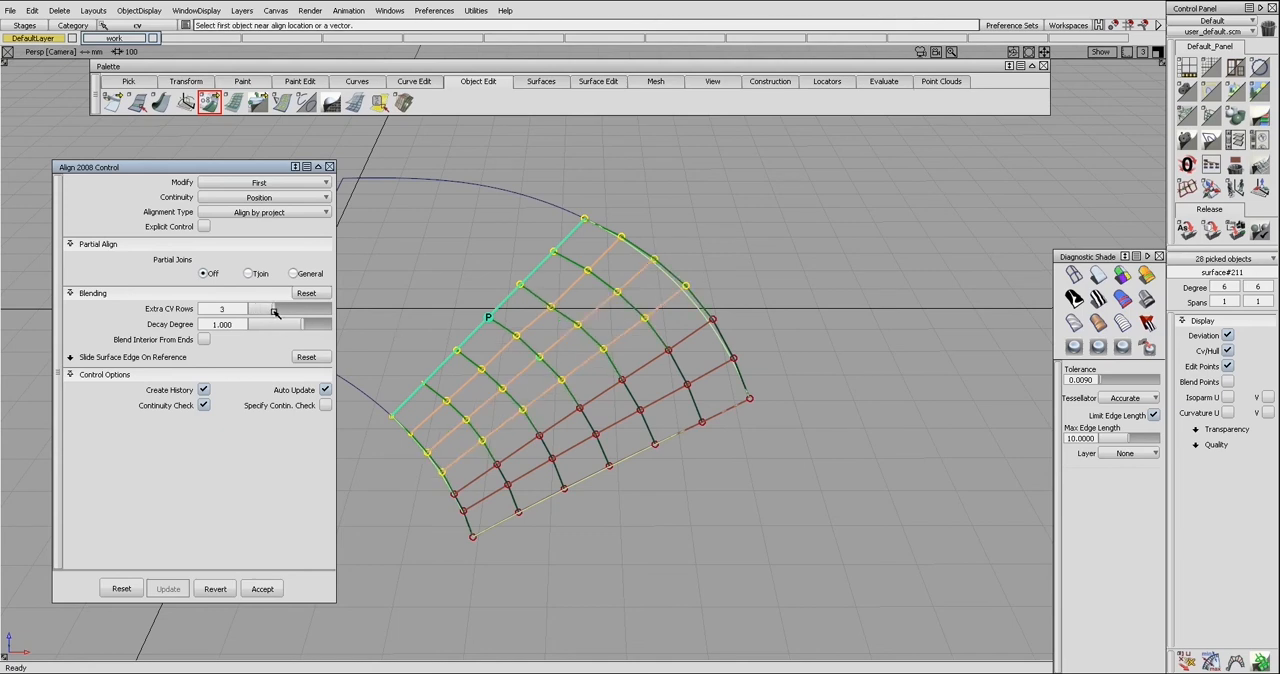
pyautogui.click(284, 312)
pyautogui.click(289, 313)
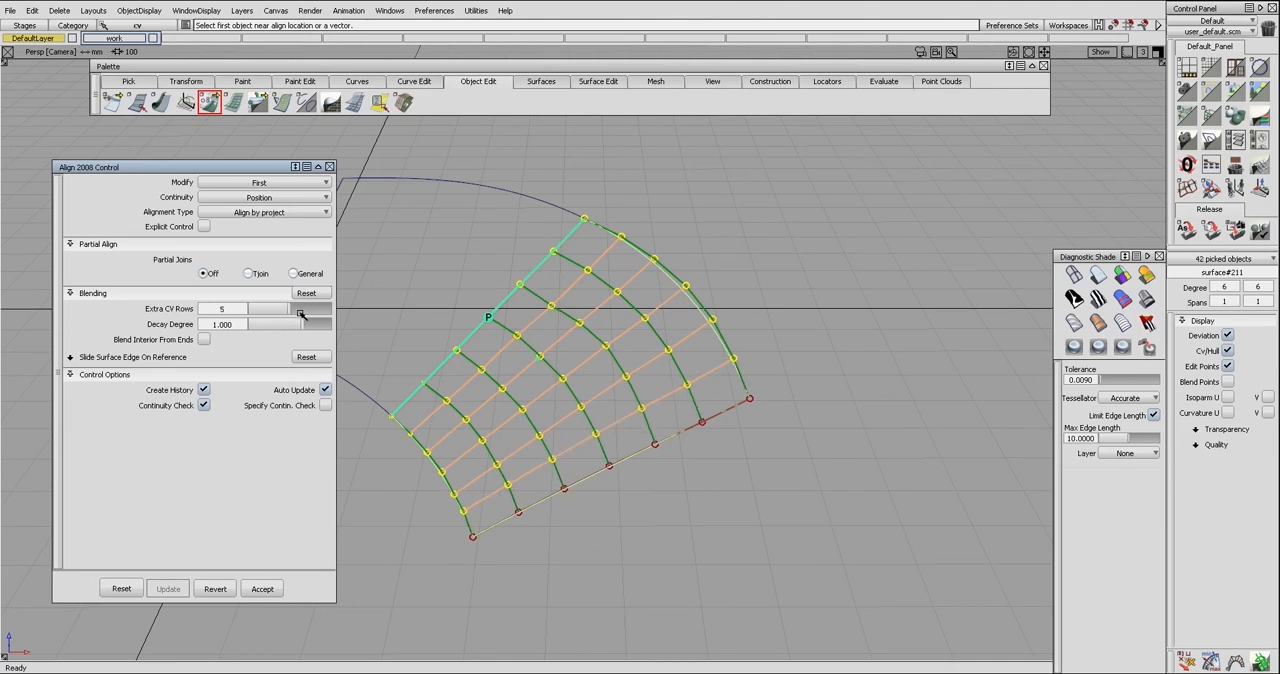